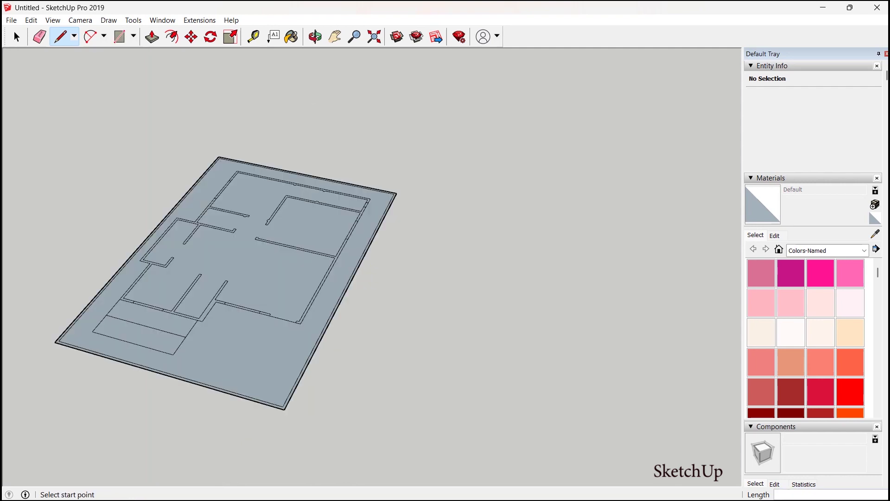
Step: Switch to the standard Top view to examine the flat floor plan layout
middle_click_drag(324, 222, 621, 232)
left_click(80, 20)
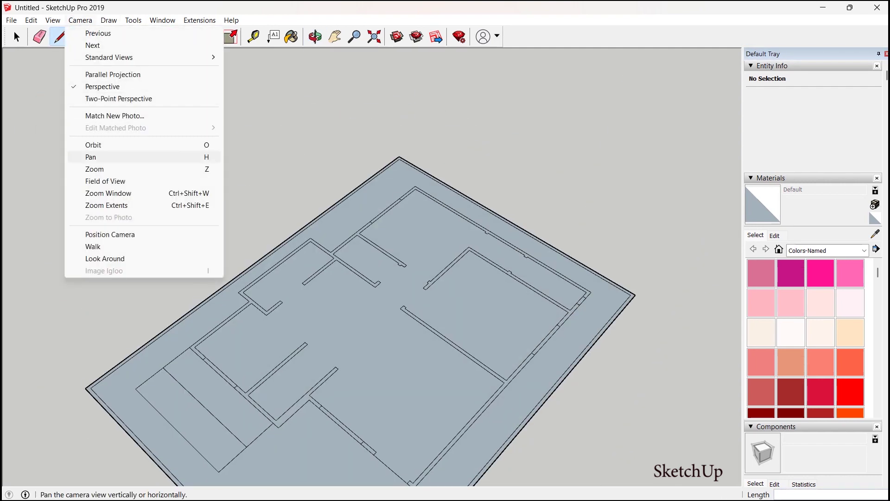
mouse_move(139, 57)
left_click(249, 57)
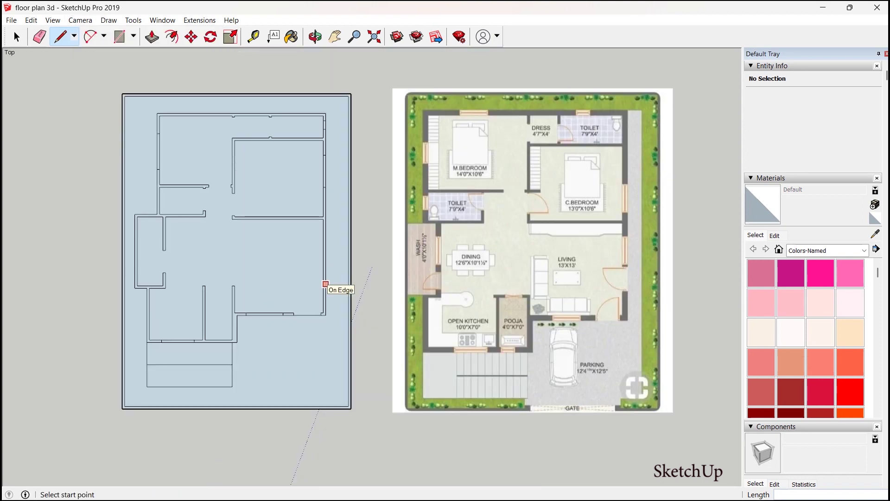
Step: Paint the front and middle wall faces of the floor plan with 0011_Seashell from the Colors-Named collection
middle_click_drag(325, 278, 352, 213)
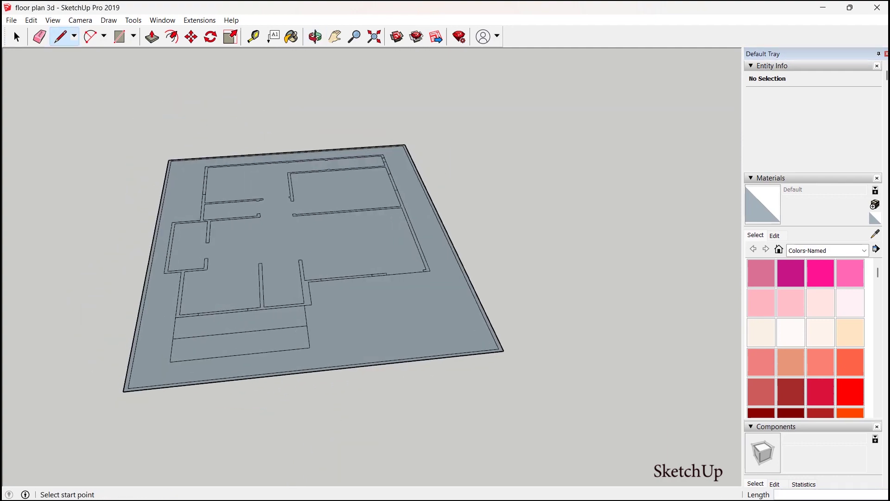
left_click(864, 250)
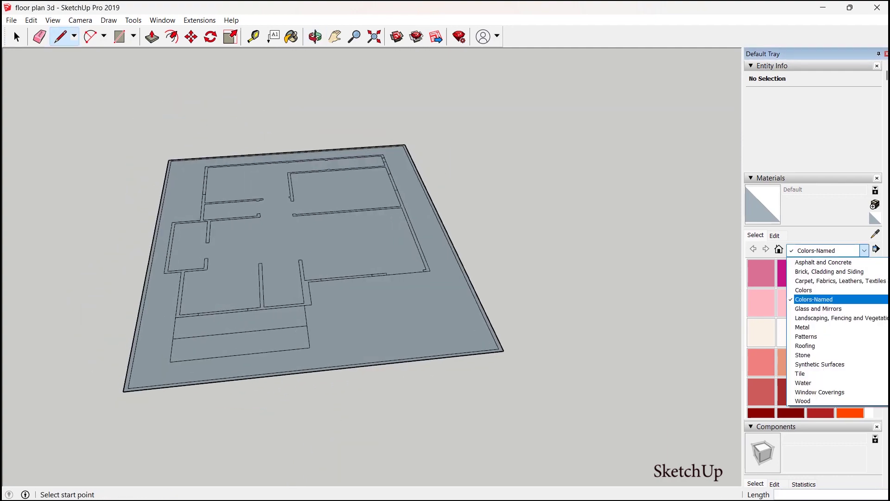
left_click(814, 299)
left_click(820, 332)
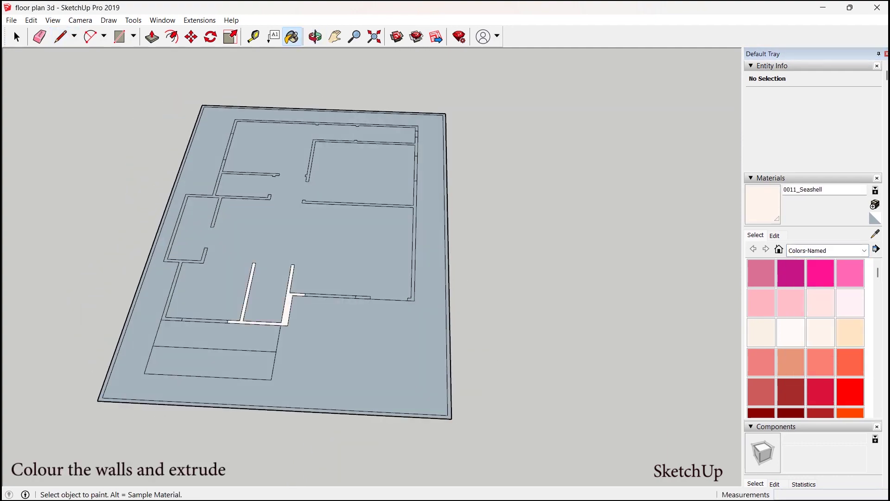
scroll(367, 298, "up", 4)
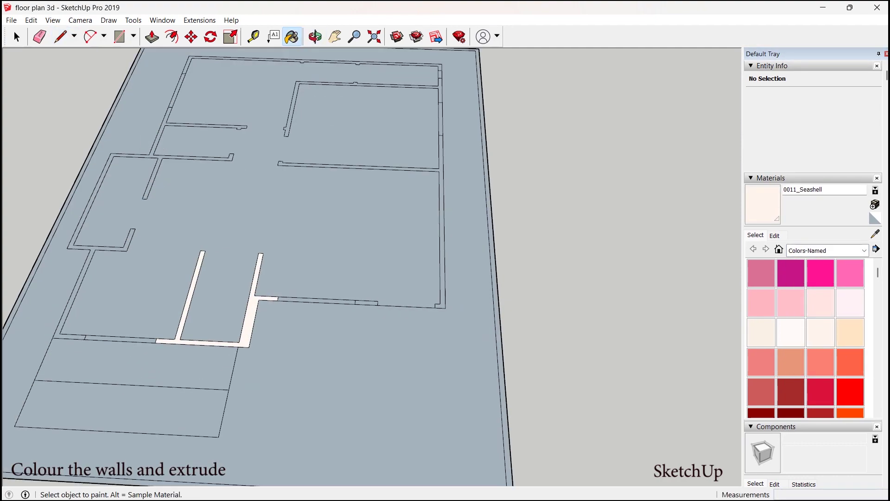
left_click(368, 303)
left_click(479, 304)
scroll(482, 306, "down", 3)
scroll(188, 332, "up", 3)
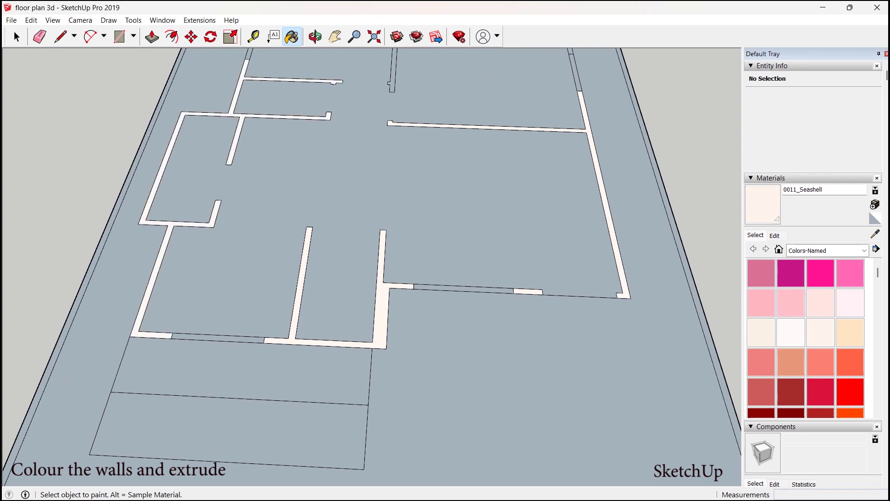
Step: Paint the remaining bedroom and rear wall faces of the plan with 0011_Seashell
scroll(178, 334, "down", 3)
scroll(231, 122, "up", 6)
left_click(235, 124)
left_click(448, 186)
scroll(352, 165, "down", 6)
middle_click_drag(380, 186, 345, 197)
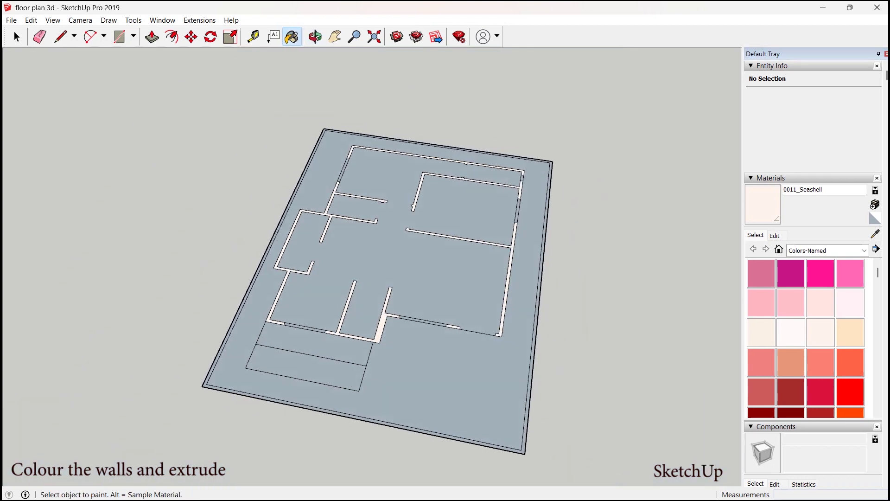
Step: Paint the whole interior floor face with Marble Carrara Gold Floor Tile from the Tile collection
key("p")
left_click(864, 250)
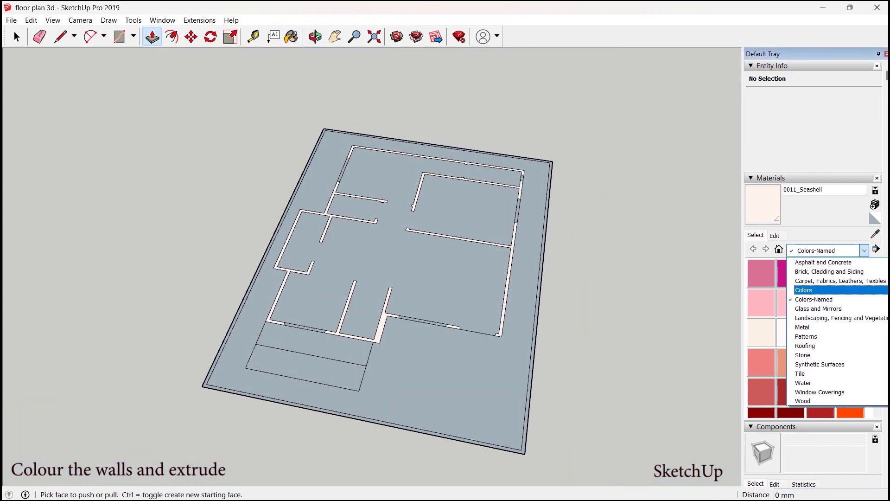
left_click(800, 373)
left_click(820, 333)
left_click(431, 273)
middle_click_drag(394, 274, 459, 260)
Step: Replace the marble floor material's texture with the image starting with 0251a1d9a86d329e46cb3594 from the downloads folder
left_click(775, 236)
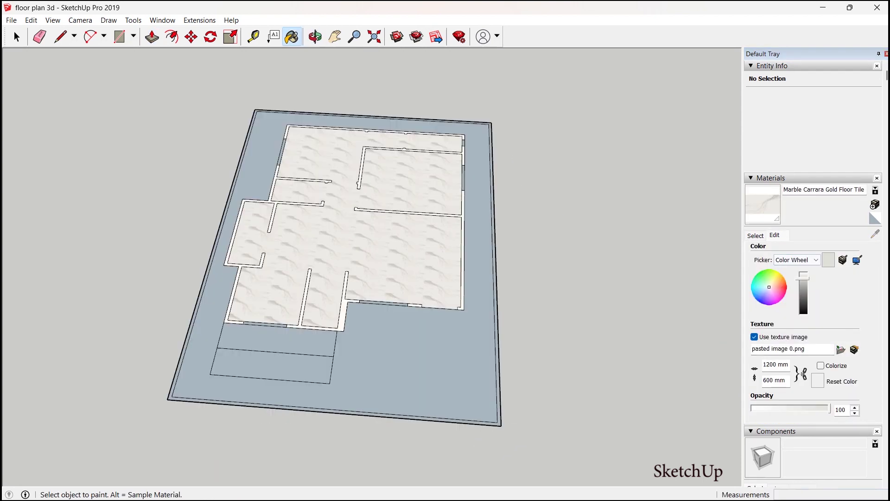
left_click(841, 349)
scroll(180, 185, "down", 3)
left_click(187, 202)
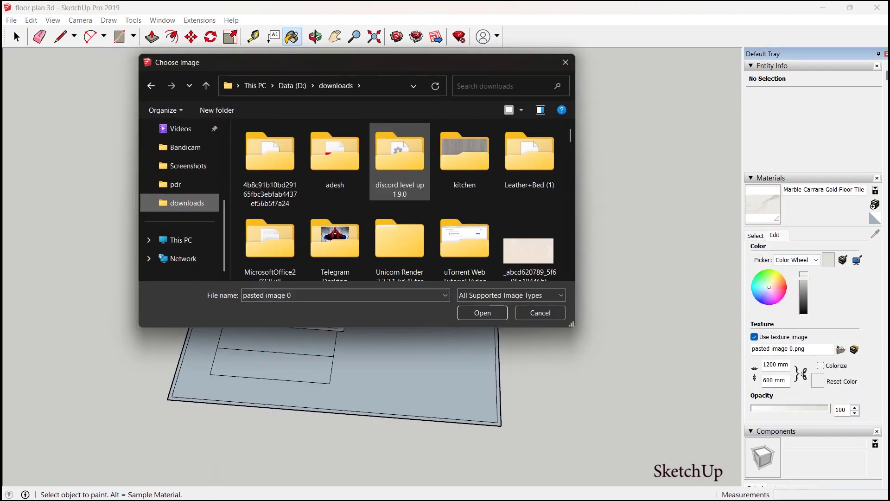
scroll(334, 209, "down", 2)
left_click(334, 223)
key("Return")
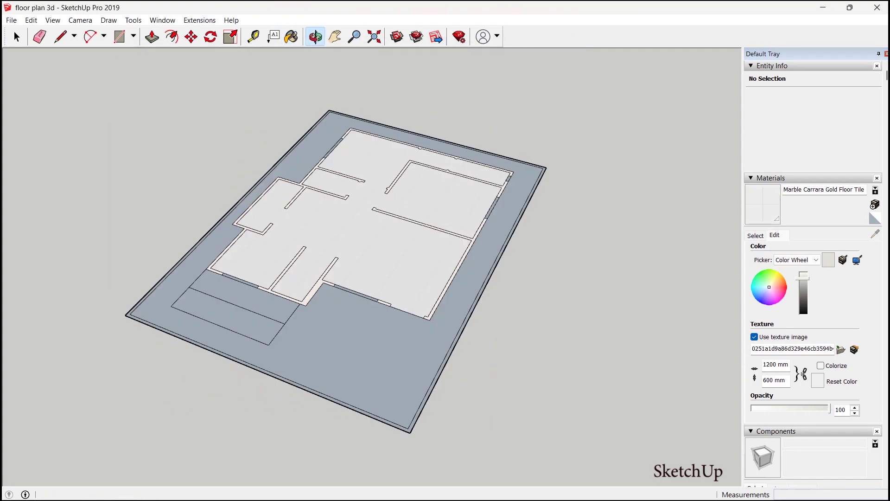
Step: Push/Pull the house's wall faces up 1200 mm, repeating the same height on every wall section
middle_click_drag(371, 278, 372, 253)
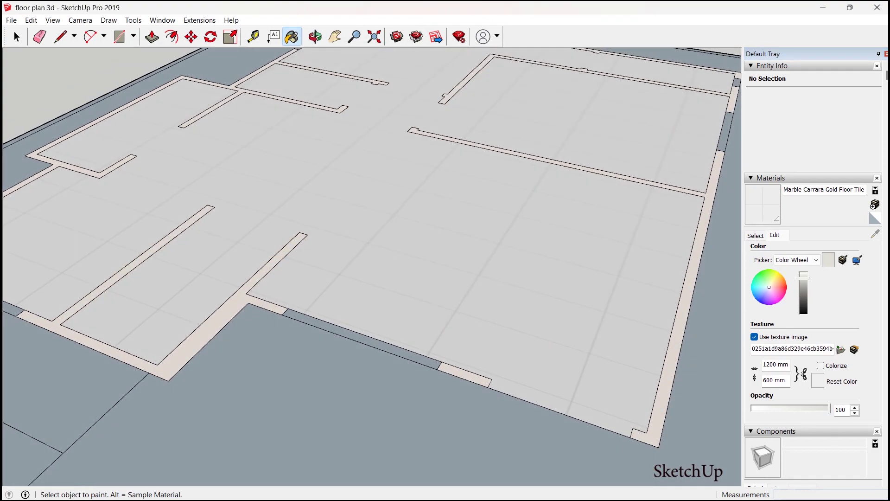
key("p")
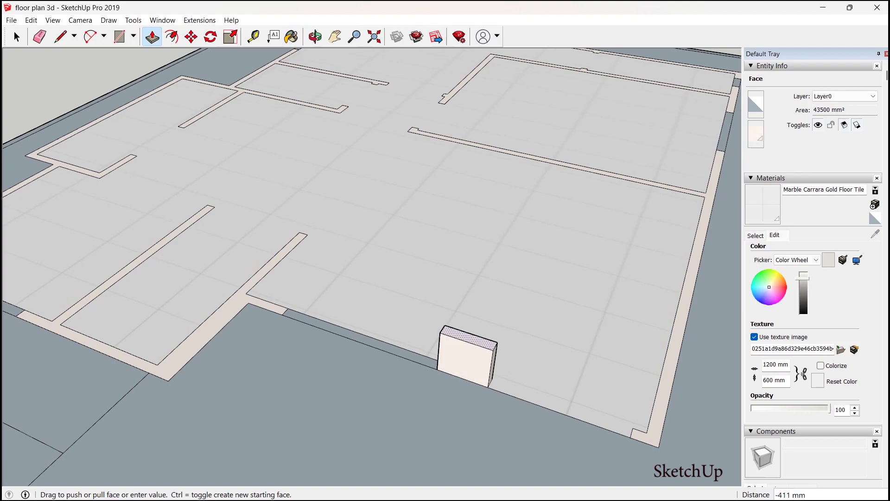
scroll(464, 347, "down", 5)
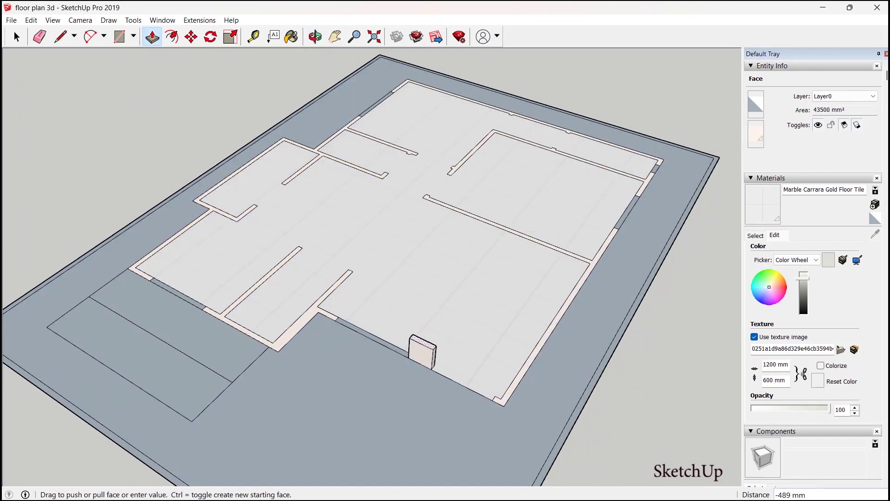
type("1200")
key("Return")
double_click(553, 324)
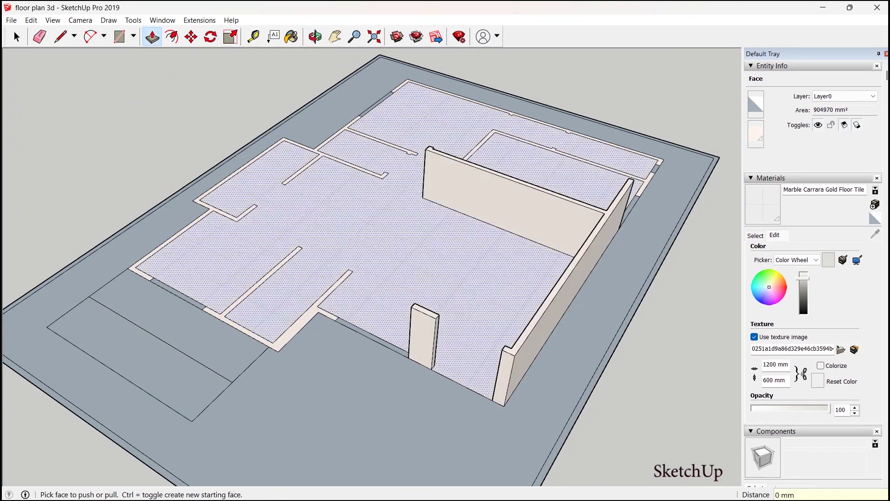
double_click(297, 327)
double_click(223, 212)
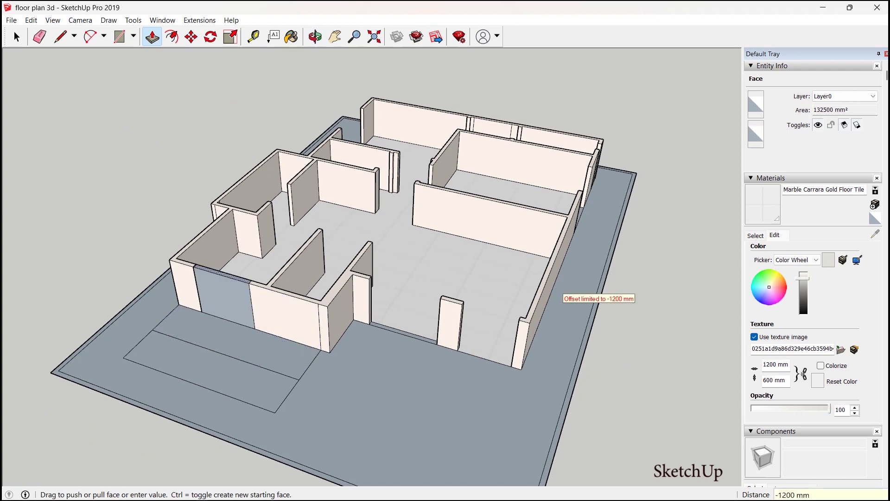
Step: Sample 0011_Seashell from a wall and paint the window strips in the gaps between the walls with it
left_click(755, 235)
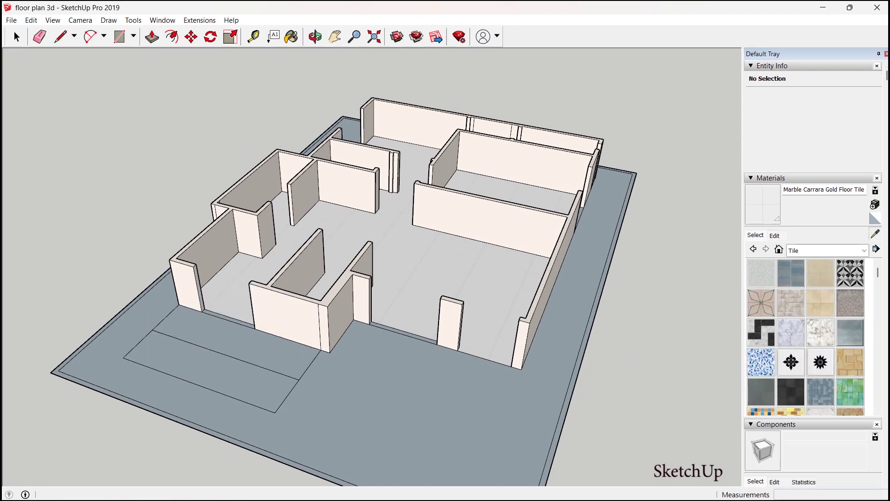
left_click(193, 287)
scroll(206, 292, "up", 3)
scroll(297, 296, "down", 2)
middle_click_drag(324, 232, 399, 315)
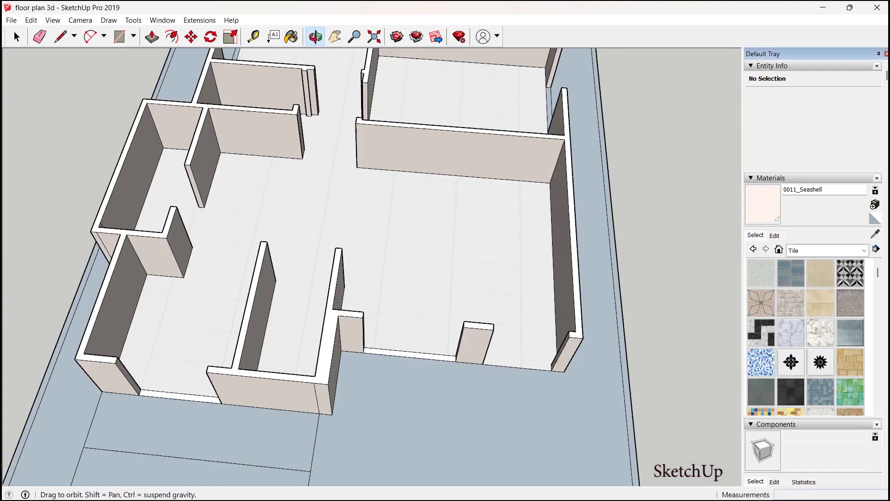
middle_click_drag(398, 185, 287, 315, "shift")
left_click(450, 193)
middle_click_drag(450, 192, 537, 238, "shift")
scroll(157, 199, "up", 3)
left_click(184, 209)
scroll(184, 207, "down", 4)
Step: Push/Pull the window strips in the wall gaps up 800 mm as sill walls
type("p")
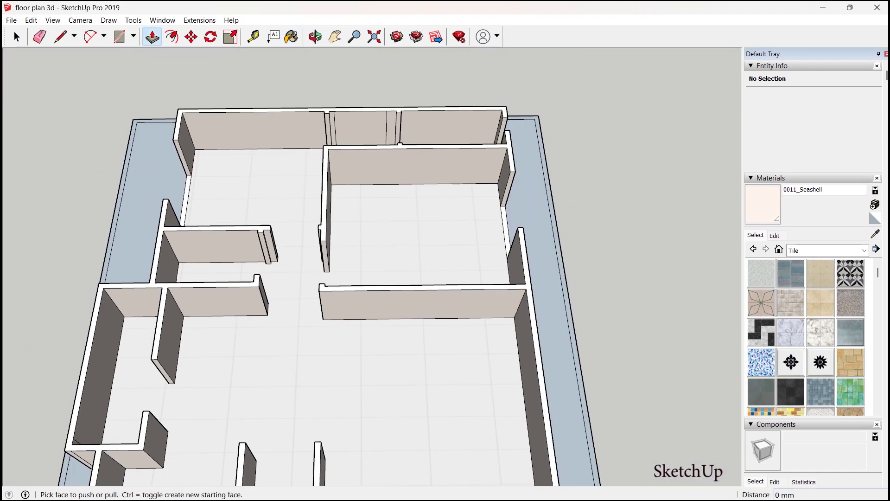
type("800")
key("Return")
double_click(506, 231)
scroll(506, 232, "down", 3)
middle_click_drag(492, 389, 260, 223, "shift")
scroll(464, 353, "up", 3)
double_click(366, 346)
double_click(156, 409)
Step: Raise the small window strip near the rear corner of the long side wall by 1200 mm
scroll(155, 409, "down", 4)
scroll(632, 284, "up", 3)
left_click(634, 283)
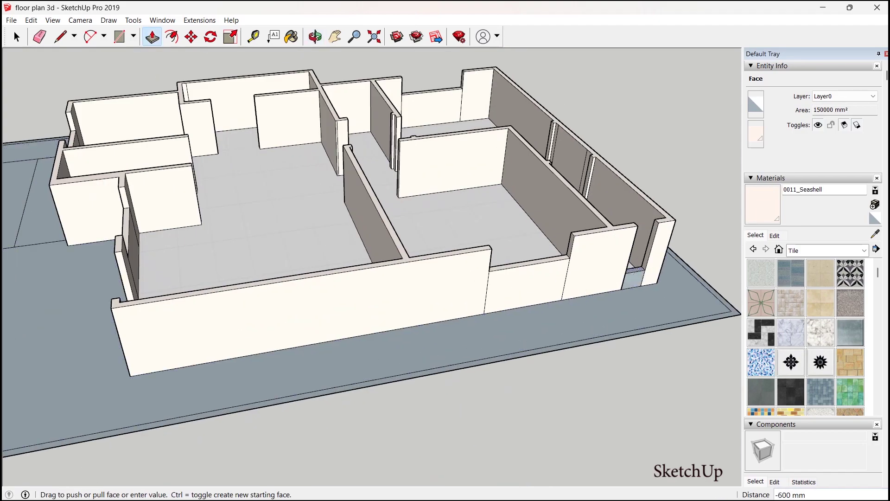
key("Escape")
key("b")
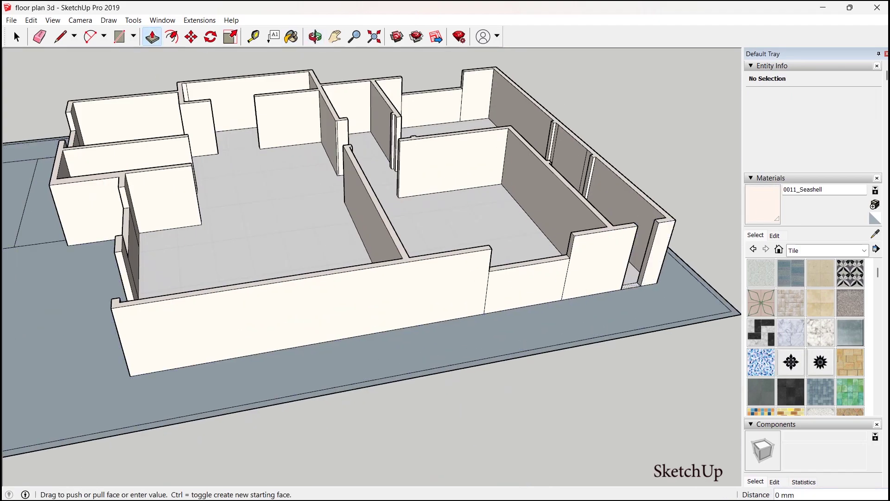
double_click(631, 286)
middle_click_drag(436, 218, 574, 274)
scroll(417, 250, "down", 3)
middle_click_drag(417, 250, 311, 228)
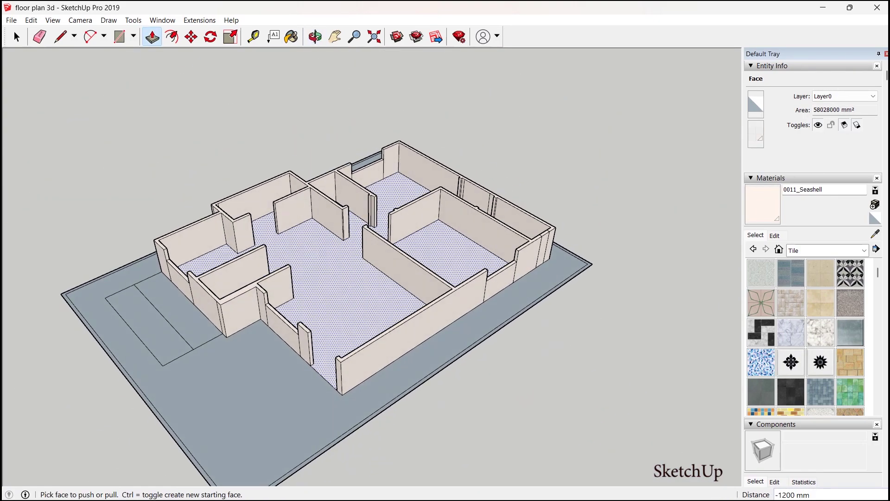
scroll(318, 232, "up", 2)
key("e")
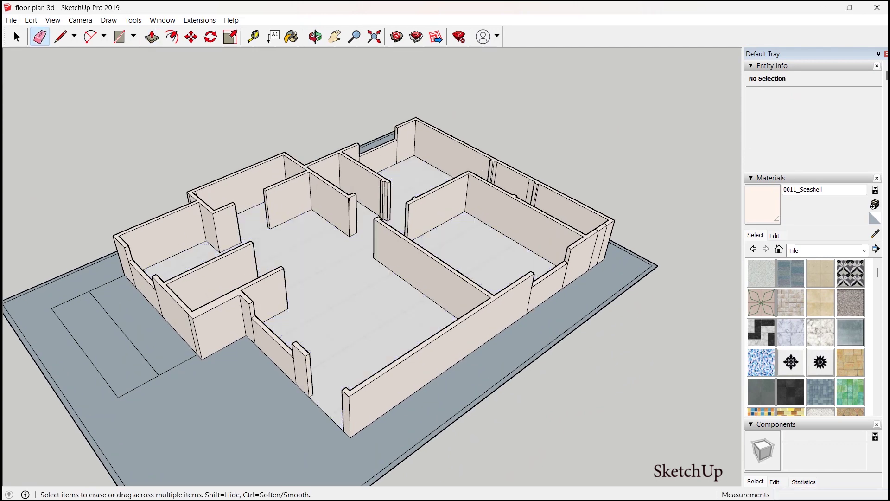
middle_click_drag(366, 241, 392, 278)
Step: Import the DOOR+001 model from the downloads folder and place it beside the rear of the house
key("alt+f")
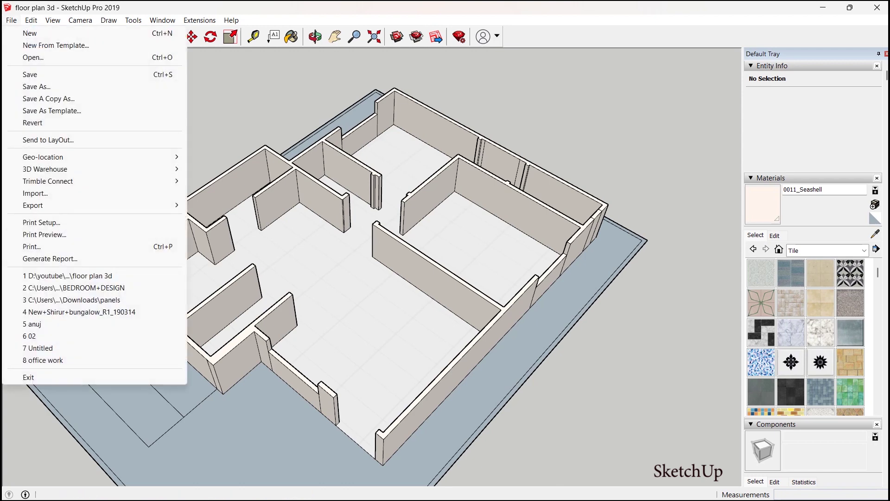
left_click(36, 193)
scroll(458, 236, "down", 3)
scroll(187, 204, "down", 3)
left_click(187, 184)
scroll(399, 232, "down", 12)
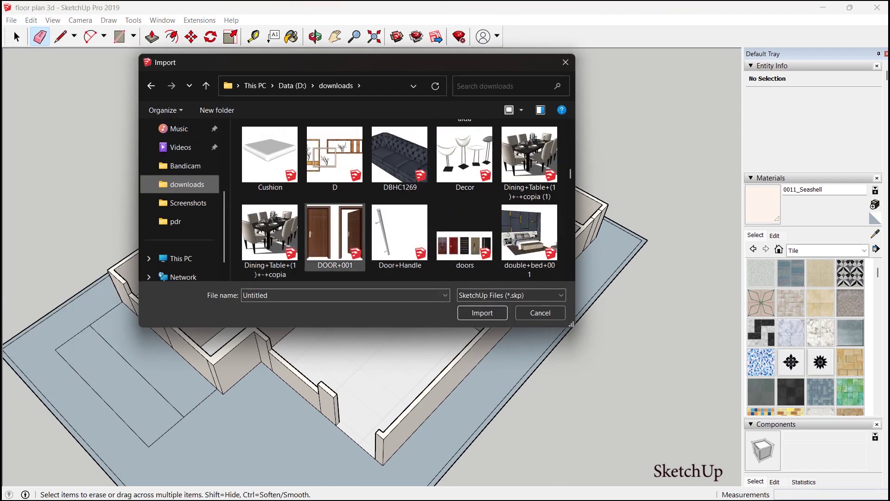
double_click(335, 236)
scroll(445, 218, "down", 3)
left_click(524, 183)
Step: Explode the imported door component into separate groups and delete the closed door
right_click(598, 168)
left_click(632, 270)
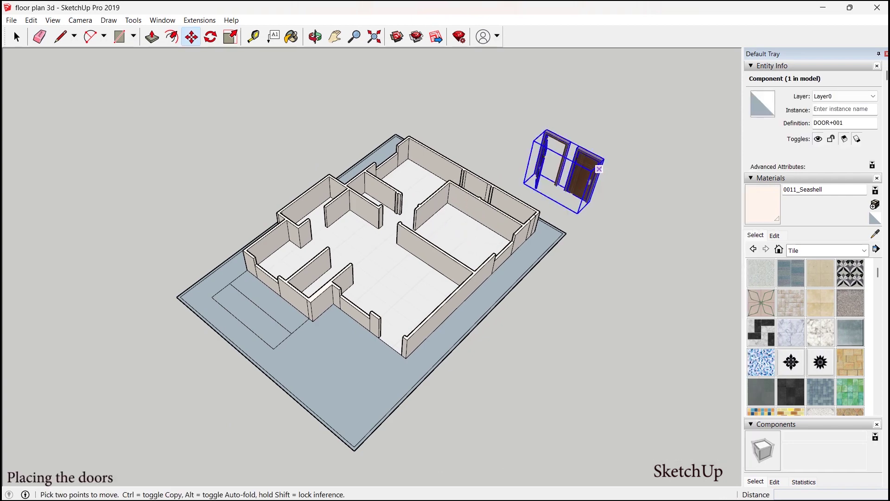
right_click(586, 174)
left_click(612, 264)
key("Delete")
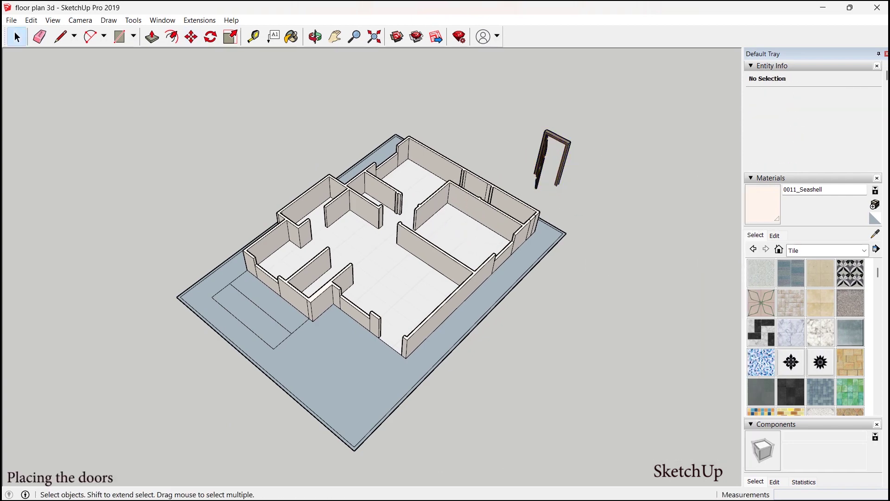
Step: Move the open door group by its lower frame corner to the front entrance opening
left_click(563, 163)
key("m")
scroll(569, 183, "up", 2)
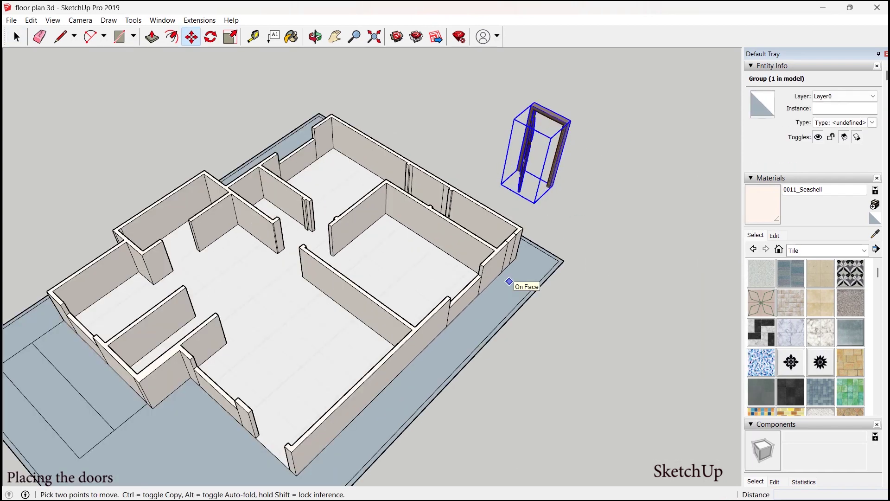
scroll(558, 184, "up", 5)
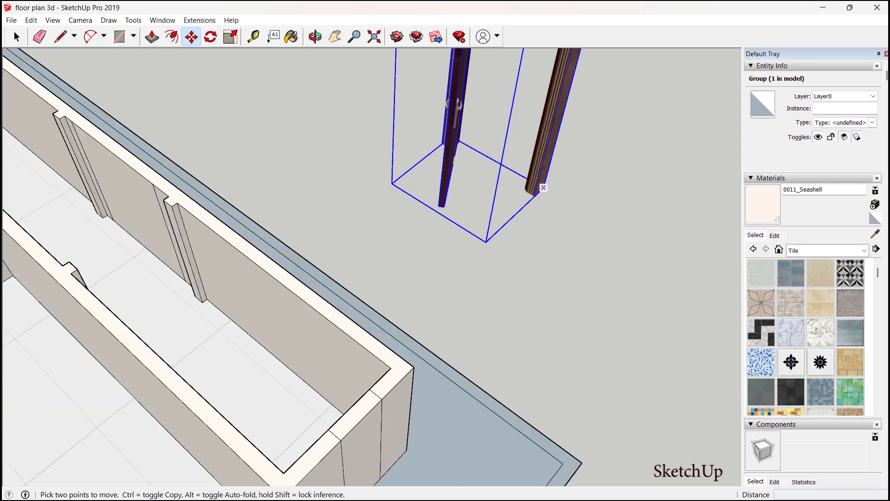
left_click(543, 188)
scroll(611, 153, "down", 7)
scroll(418, 362, "up", 5)
scroll(423, 247, "down", 8)
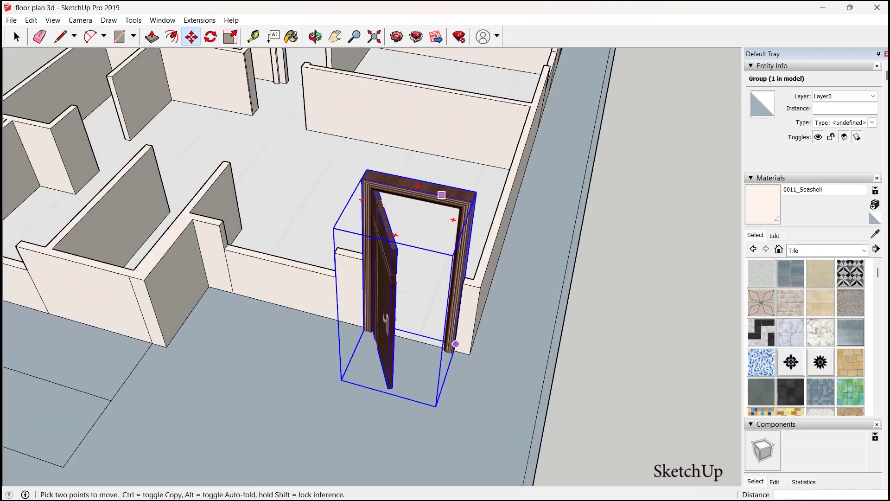
Step: Flip the door group along its red and green axes so its leaf opens into the house
right_click(441, 194)
mouse_move(479, 378)
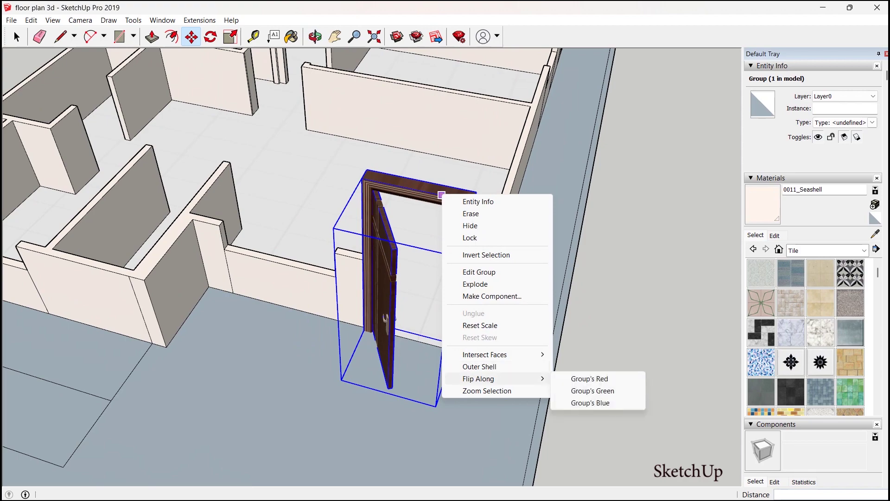
left_click(584, 379)
right_click(441, 304)
mouse_move(479, 278)
left_click(584, 290)
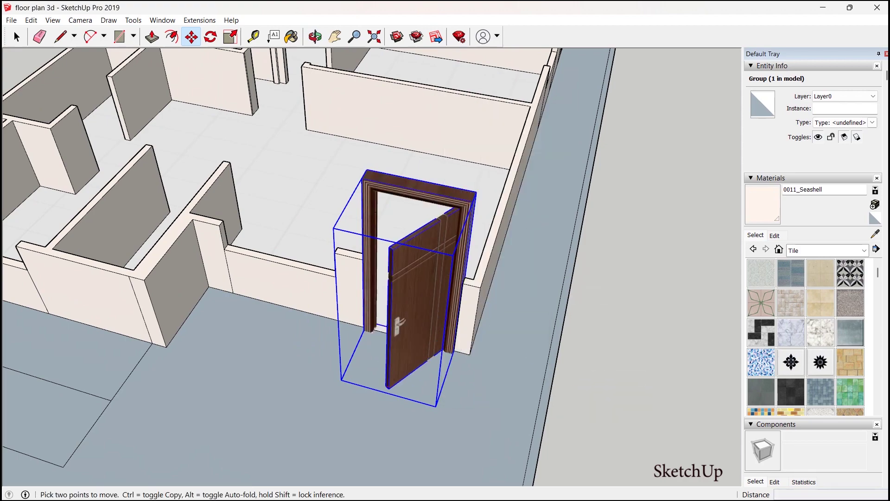
right_click(439, 306)
left_click(591, 307)
Step: Move the flipped door back into the entrance opening, aligning its lower frame corner with the outer wall line
scroll(436, 406, "up", 5)
left_click(437, 406)
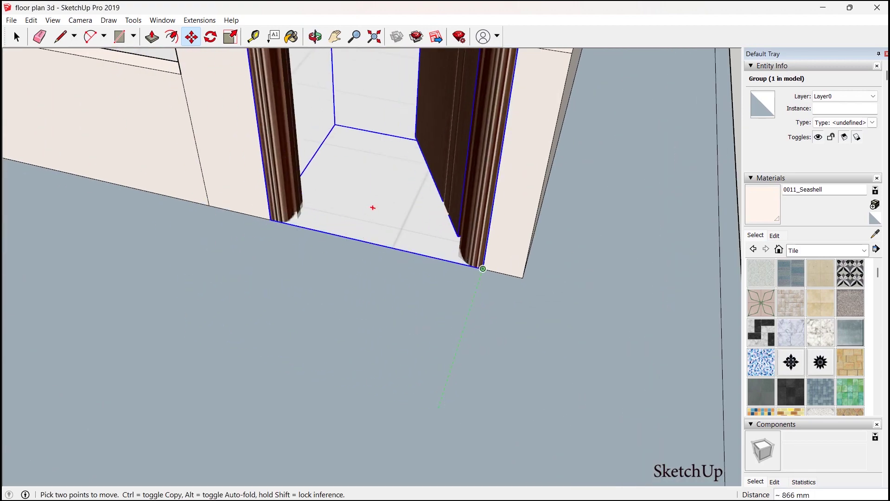
left_click(482, 269)
Step: Scale the entrance door group along its depth to about 0.79 so its frame suits the wall thickness
scroll(408, 319, "down", 5)
middle_click_drag(389, 317, 598, 320)
scroll(359, 121, "up", 3)
key("s")
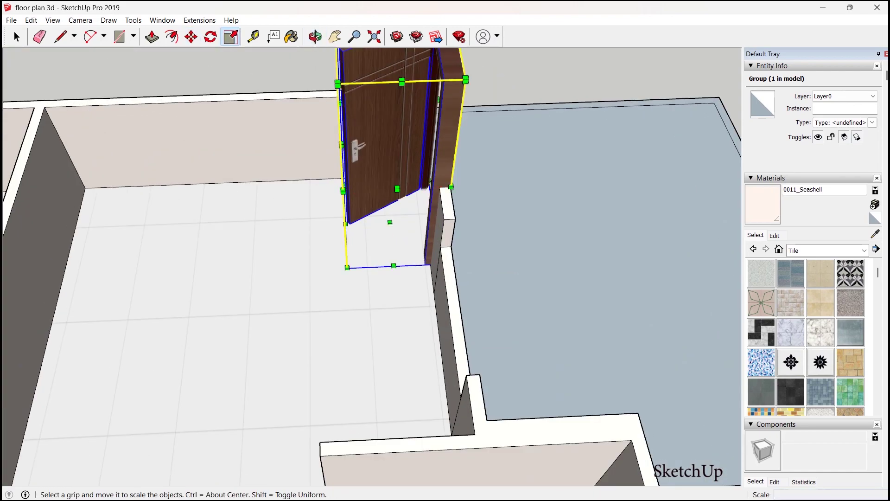
key("Escape")
middle_click_drag(349, 191, 422, 190)
left_click_drag(310, 154, 330, 148)
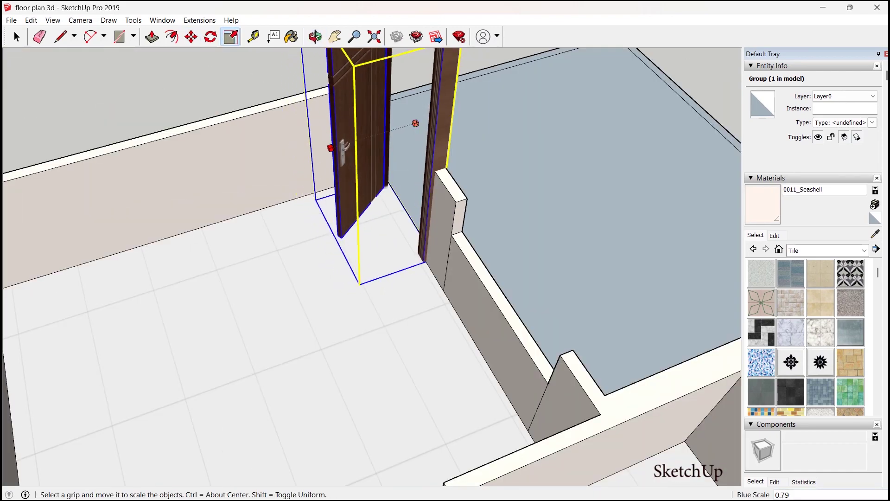
scroll(413, 195, "down", 5)
middle_click_drag(547, 251, 324, 255)
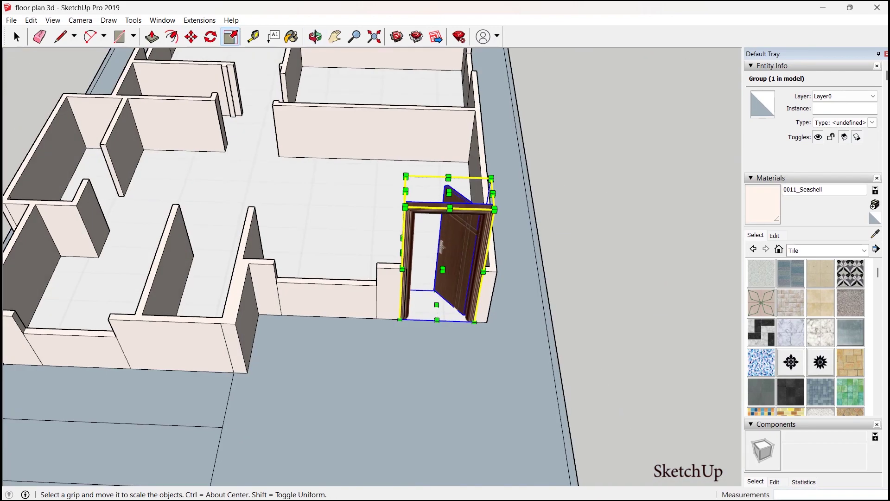
middle_click_drag(417, 260, 463, 252)
left_click(649, 260)
Step: Copy the entrance door by its lower frame corner into the doorway of the back bedroom off the hallway
left_click(500, 231)
key("m")
left_click(424, 319)
scroll(445, 348, "down", 5)
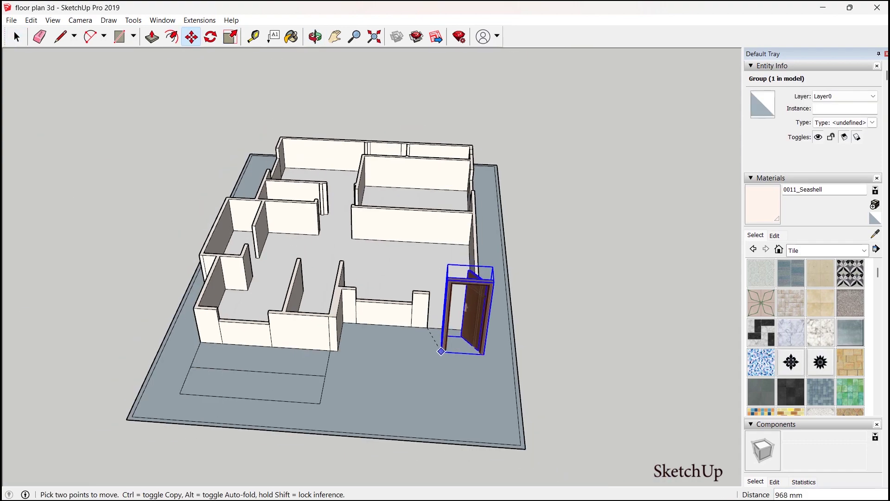
key("ctrl")
scroll(333, 227, "up", 10)
scroll(335, 239, "up", 3)
left_click(327, 242)
Step: Scale the copied bedroom door to fit its wall opening
middle_click_drag(353, 236, 341, 297)
scroll(580, 162, "down", 2)
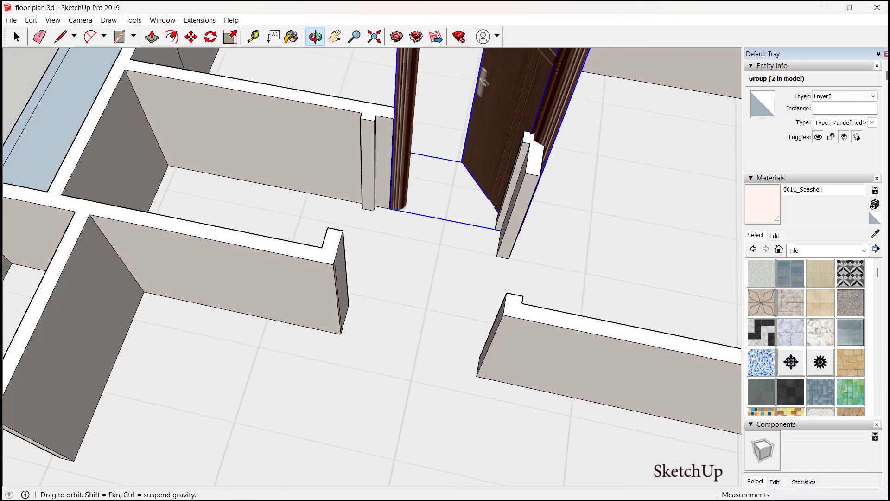
middle_click_drag(510, 208, 431, 213)
key("s")
left_click_drag(591, 170, 566, 157)
Step: Copy the hallway bedroom door to the neighbouring doorway of the large enclosed back room
scroll(501, 222, "down", 4)
middle_click_drag(519, 222, 399, 227)
scroll(394, 208, "down", 3)
key("m")
left_click(361, 167)
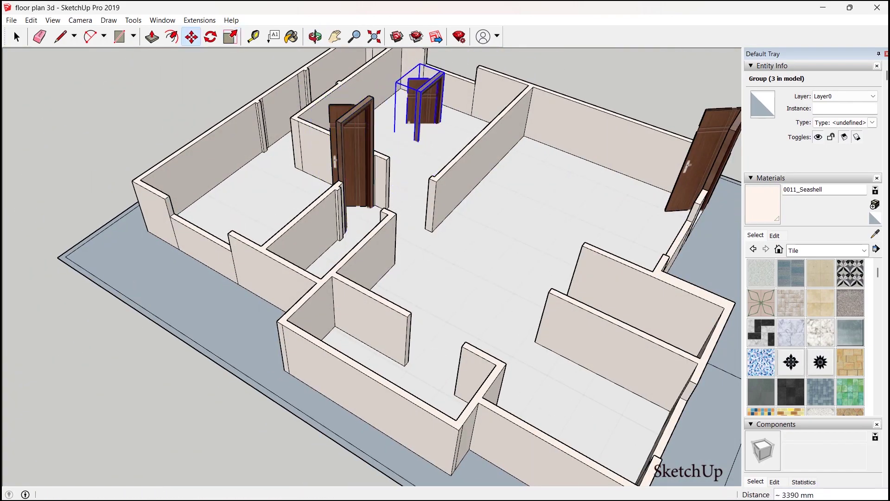
left_click(417, 139)
Step: Rotate the new door copy a quarter turn to line up with the large back room's doorway
key("q")
scroll(416, 153, "up", 3)
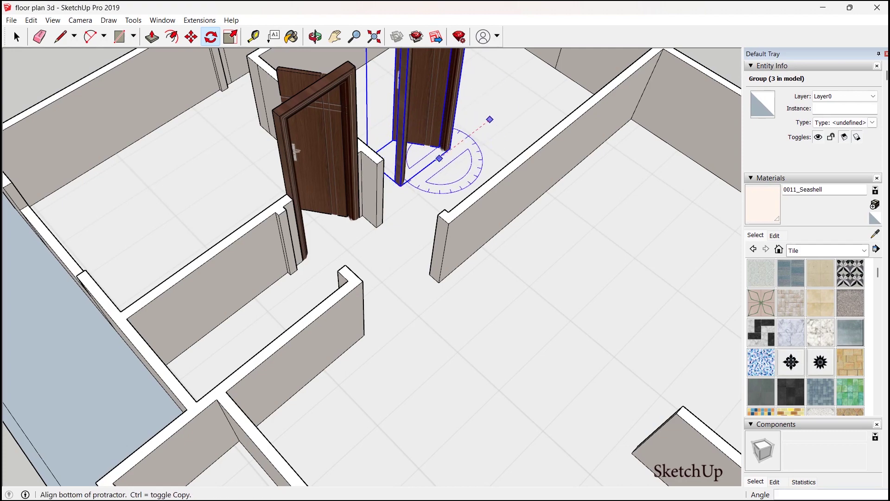
left_click(489, 119)
left_click(469, 185)
Step: Move the rotated door by its lower frame corner onto the wall end of the large back room's doorway
scroll(421, 139, "up", 4)
middle_click_drag(421, 116, 452, 114)
key("m")
left_click(441, 184)
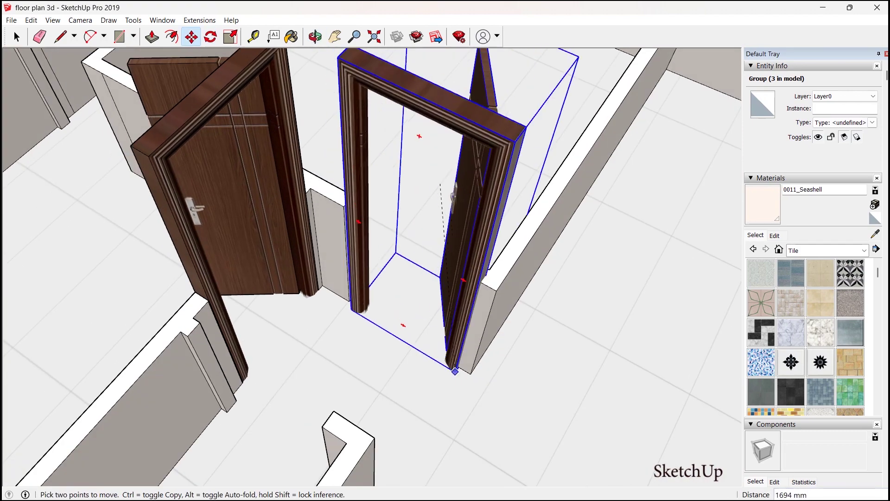
left_click(471, 374)
Step: Place a copy of the large back room's door outside the house, beside the opposite side wall
scroll(375, 278, "down", 4)
middle_click_drag(357, 273, 478, 257)
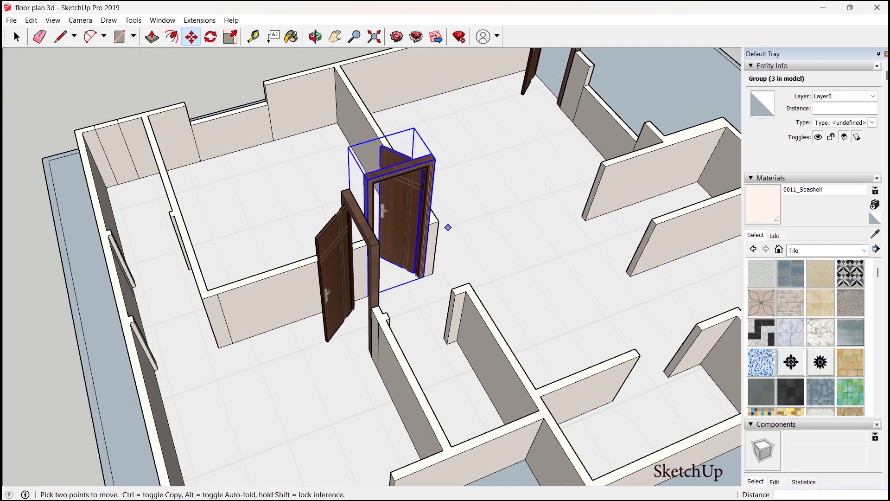
middle_click_drag(448, 227, 408, 225)
key("space")
scroll(311, 259, "down", 3)
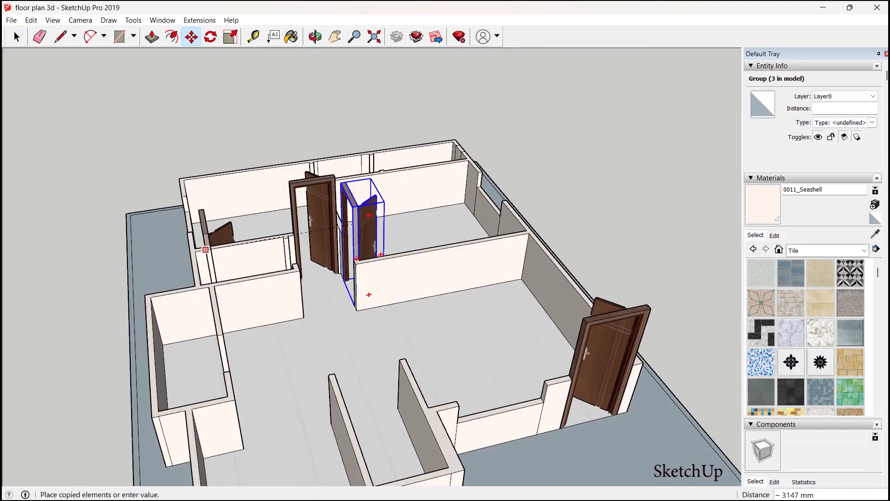
left_click(23, 277)
scroll(34, 352, "up", 2)
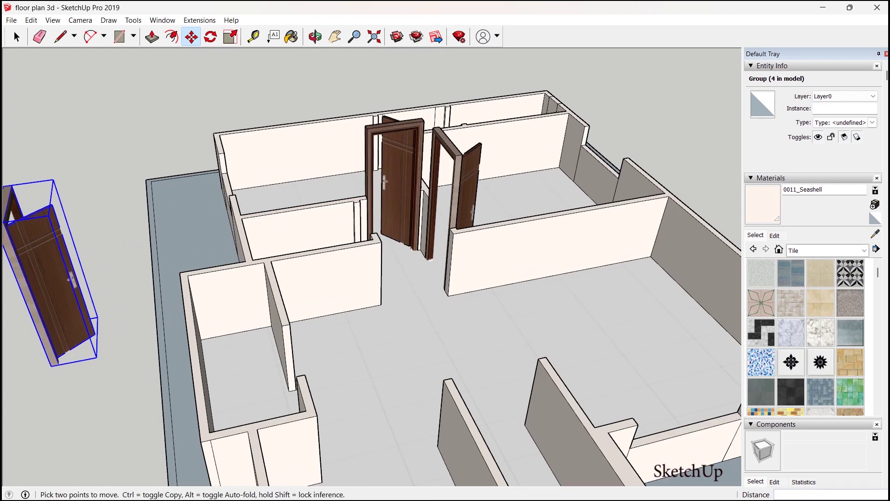
Step: Flip the door copy outside the house along its group's red, green and blue axes
right_click(50, 311)
mouse_move(111, 292)
left_click(199, 292)
right_click(62, 290)
left_click(217, 465)
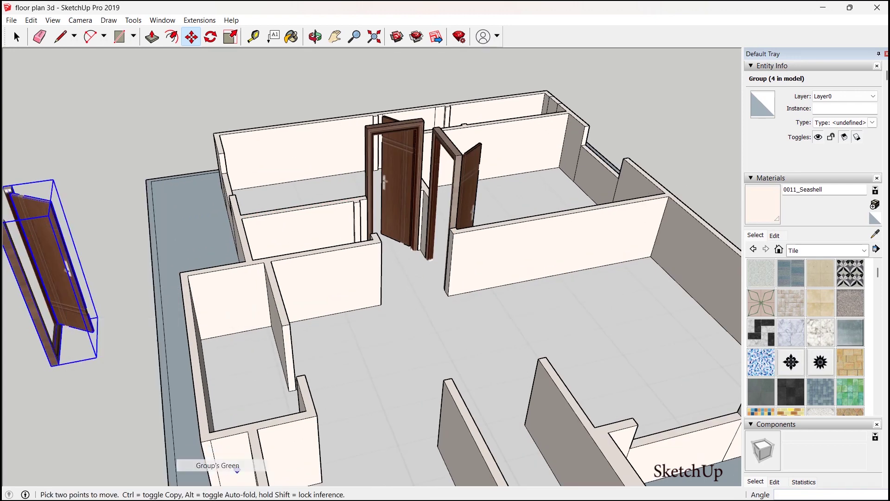
right_click(55, 312)
mouse_move(92, 287)
left_click(204, 310)
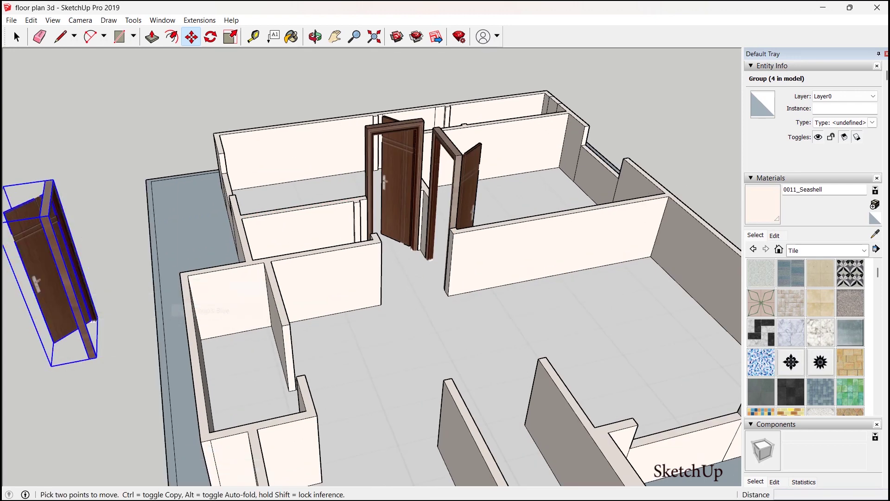
Step: Move the flipped door by its lower frame corner into the opening of the small side room
left_click(97, 357)
middle_click_drag(270, 380, 181, 380)
scroll(266, 454, "up", 2)
left_click(267, 477)
scroll(267, 473, "down", 3)
Step: Flip the small side room's door along its group's red axis so the frame lines up with the opening
right_click(180, 319)
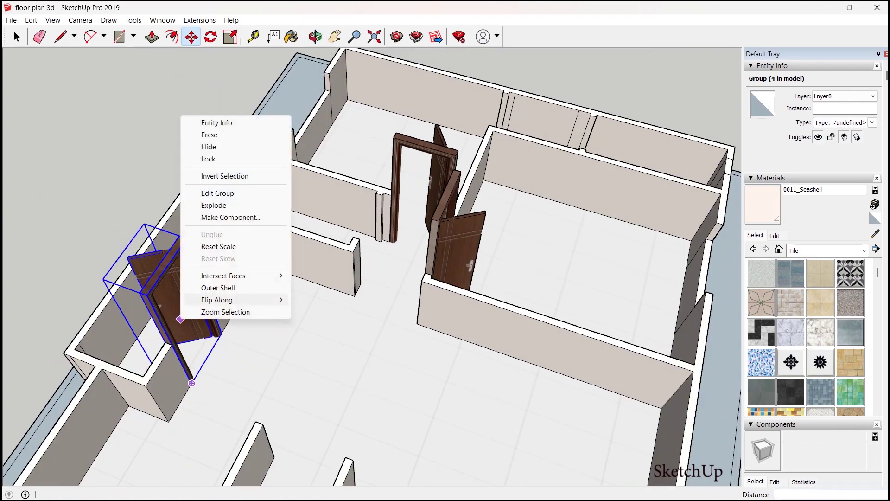
mouse_move(222, 300)
left_click(313, 298)
Step: Copy the side room's door by its lower frame corner into the opening of the narrow room at the hallway
scroll(222, 332, "up", 3)
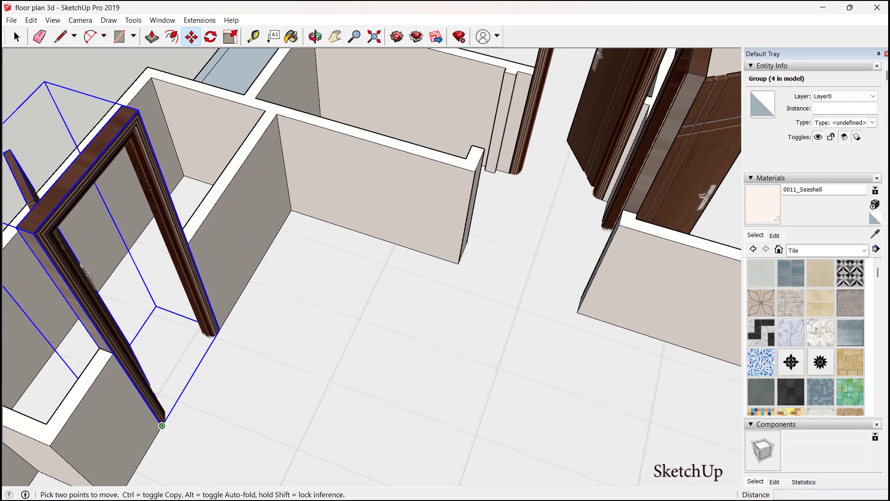
left_click(162, 426)
middle_click_drag(483, 200, 417, 217)
key("ctrl")
left_click(473, 296)
Step: Inspect the doors placed around the hallway and side rooms from several angles
scroll(464, 294, "down", 6)
middle_click_drag(441, 290, 565, 246)
scroll(417, 209, "up", 2)
scroll(449, 185, "up", 3)
middle_click_drag(352, 163, 334, 171)
scroll(449, 184, "down", 3)
scroll(334, 171, "down", 4)
middle_click_drag(584, 195, 481, 248)
scroll(480, 248, "down", 2)
scroll(490, 292, "up", 3)
middle_click_drag(490, 292, 598, 278)
key("space")
left_click(575, 123)
middle_click_drag(445, 186, 473, 209)
Step: Copy the large back room's door into the first opening of the narrow strip along the back wall
scroll(417, 186, "up", 6)
left_click(602, 255)
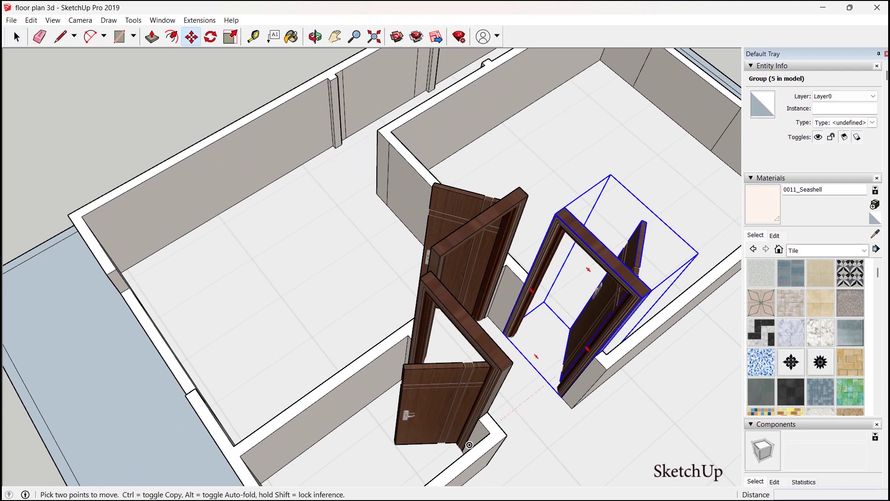
left_click(562, 396)
scroll(509, 331, "down", 4)
key("ctrl")
left_click(411, 246)
Step: Scale the new door to fit the first opening of the narrow back strip
scroll(411, 246, "up", 5)
key("s")
middle_click_drag(391, 208, 468, 325)
left_click(430, 205)
left_click(435, 207)
Step: Copy the scaled door by its lower frame corner into the second opening farther along the back strip
key("m")
left_click(490, 315)
scroll(490, 315, "down", 3)
scroll(431, 315, "up", 4)
left_click(333, 422)
key("ctrl")
left_click(381, 234)
key("s")
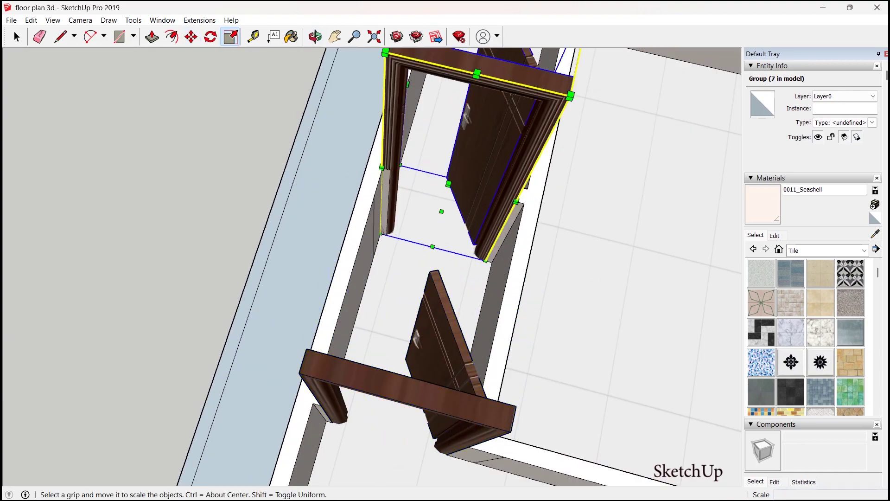
Step: Clear the selection and review the doors placed throughout the house from several angles
scroll(440, 186, "down", 2)
scroll(441, 185, "down", 6)
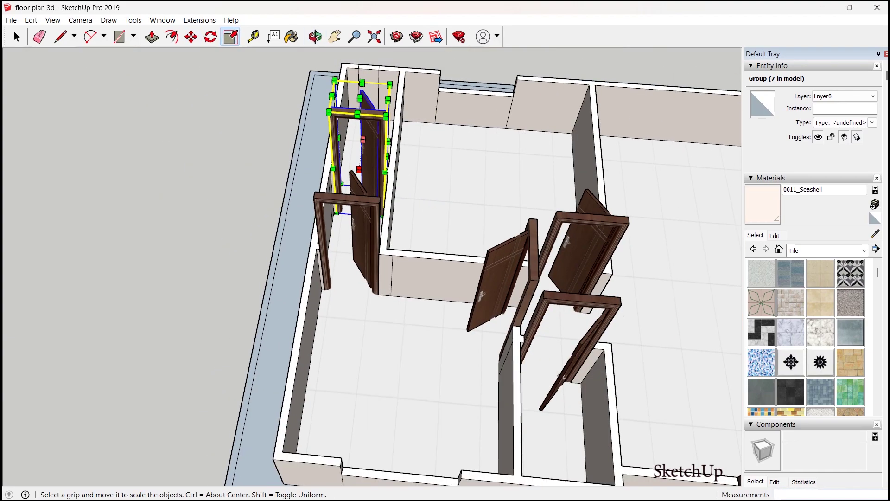
middle_click_drag(501, 259, 445, 250)
key("space")
left_click(575, 140)
scroll(463, 232, "down", 4)
mouse_move(500, 297)
middle_mouse_down()
mouse_move(417, 288)
mouse_move(324, 297)
mouse_move(501, 297)
middle_mouse_up()
middle_click_drag(339, 333, 385, 339)
scroll(385, 343, "up", 4)
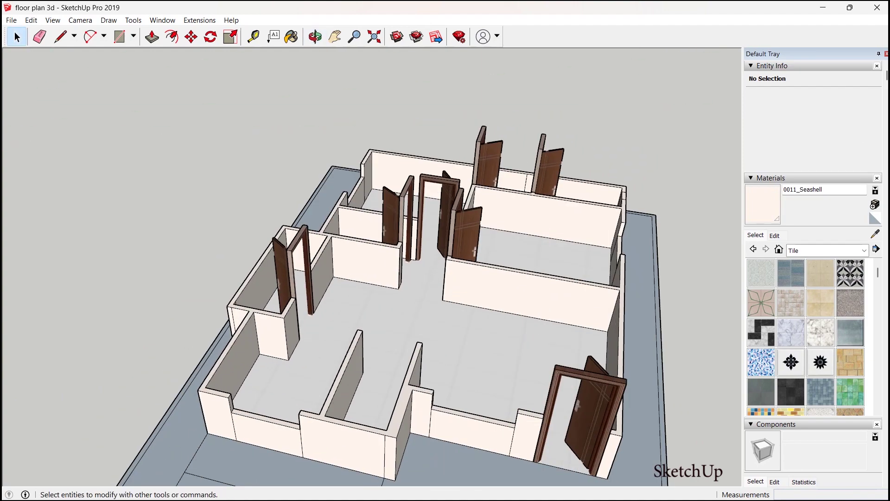
left_click(11, 20)
left_click(35, 193)
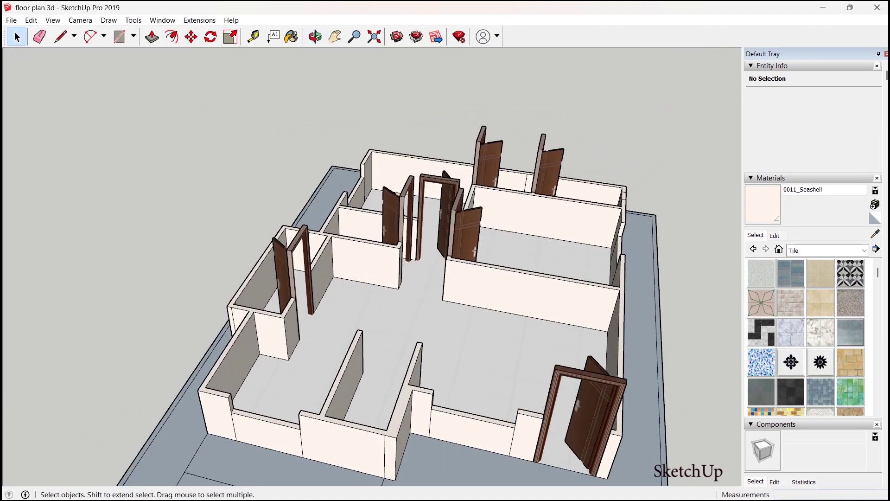
middle_click_drag(408, 297, 424, 306)
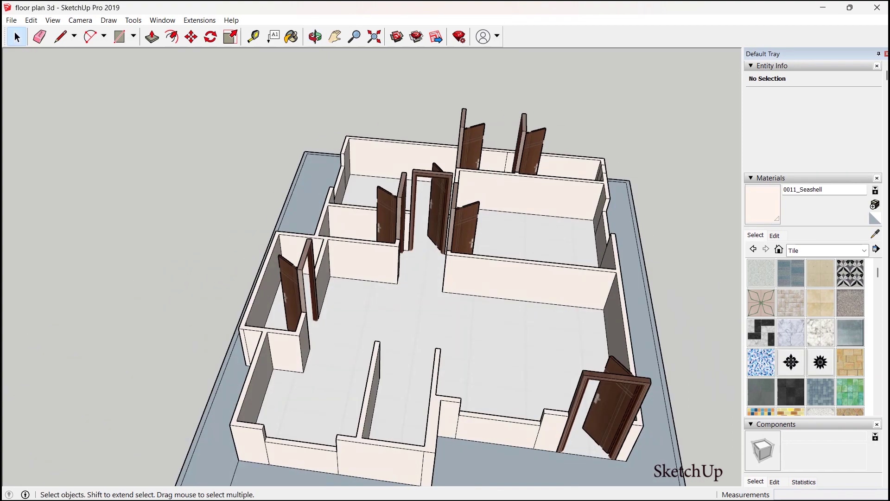
left_click(11, 21)
left_click(31, 246)
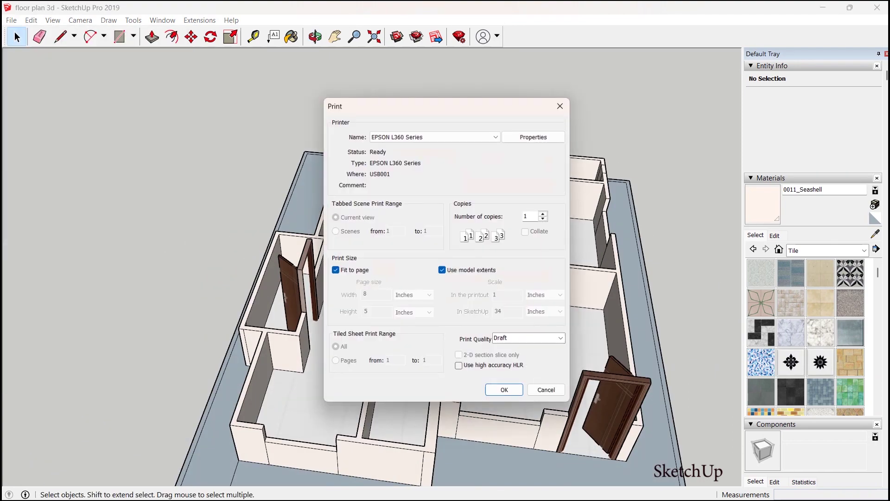
left_click(546, 389)
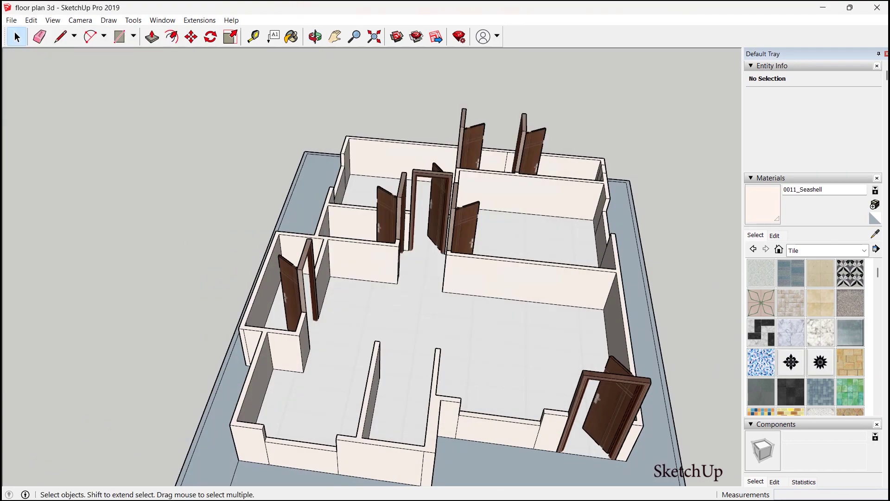
Step: Import the "2slidwin w fix bottom" sliding window component and move the whole house close to it
left_click(11, 21)
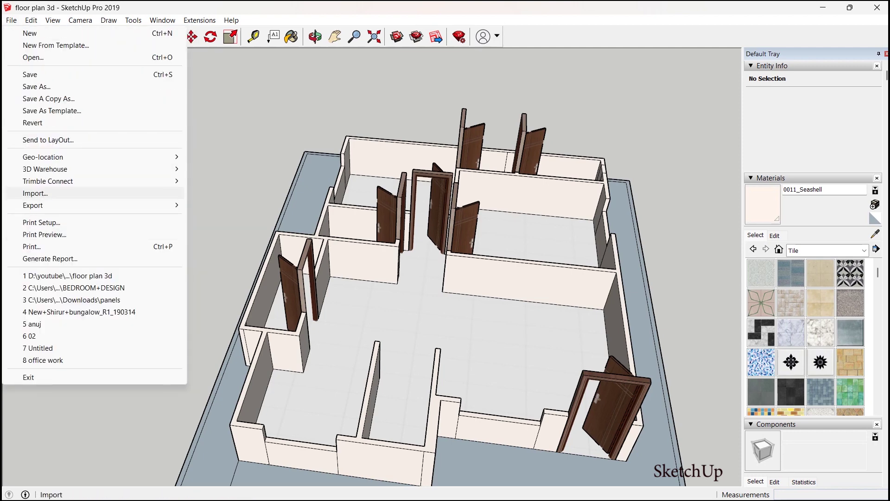
left_click(27, 193)
scroll(399, 200, "up", 5)
scroll(398, 199, "down", 5)
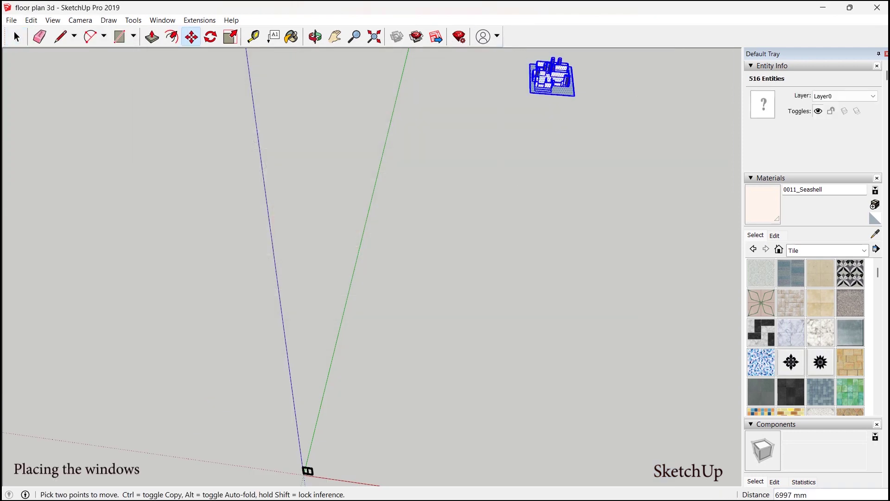
scroll(309, 463, "up", 5)
Step: Move the imported window onto the sill of the front corner room and scale it to fit the opening
key("m")
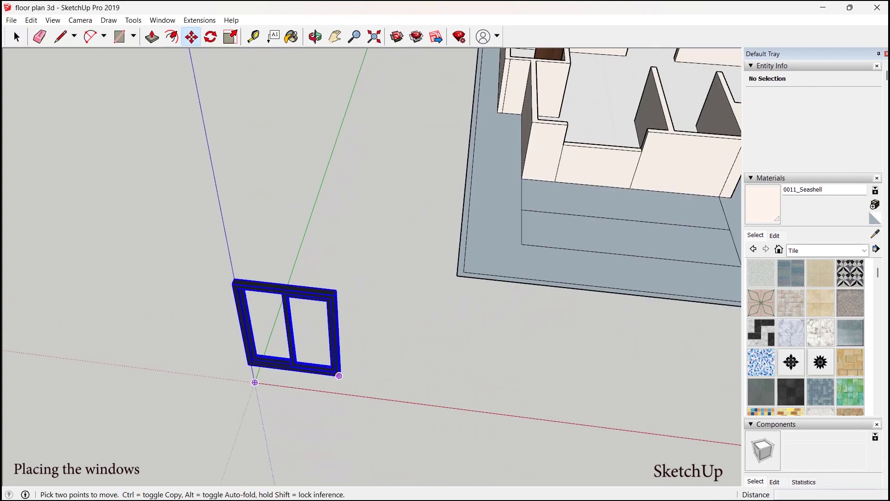
scroll(436, 209, "up", 5)
key("s")
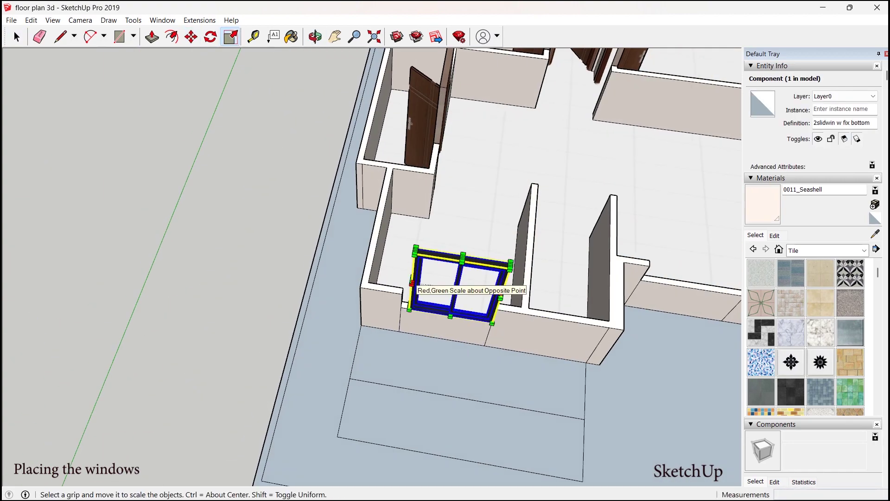
mouse_move(401, 293)
middle_mouse_down()
mouse_move(352, 259)
mouse_move(408, 287)
middle_mouse_up()
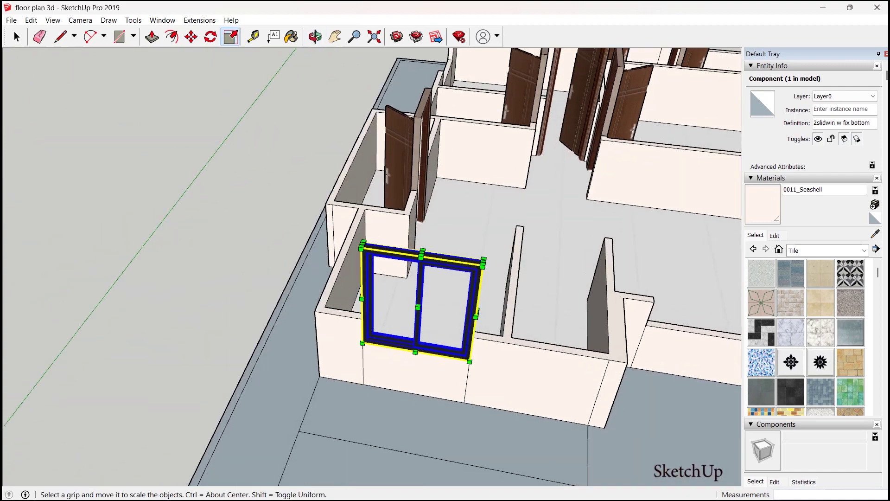
Step: Copy the window onto the front sill beside the entrance door and scale its width to fit that opening
scroll(408, 278, "up", 3)
key("m")
left_click(482, 365)
scroll(482, 365, "down", 3)
key("ctrl")
left_click(676, 308)
middle_click_drag(675, 308, 579, 302)
key("s")
scroll(579, 316, "down", 5)
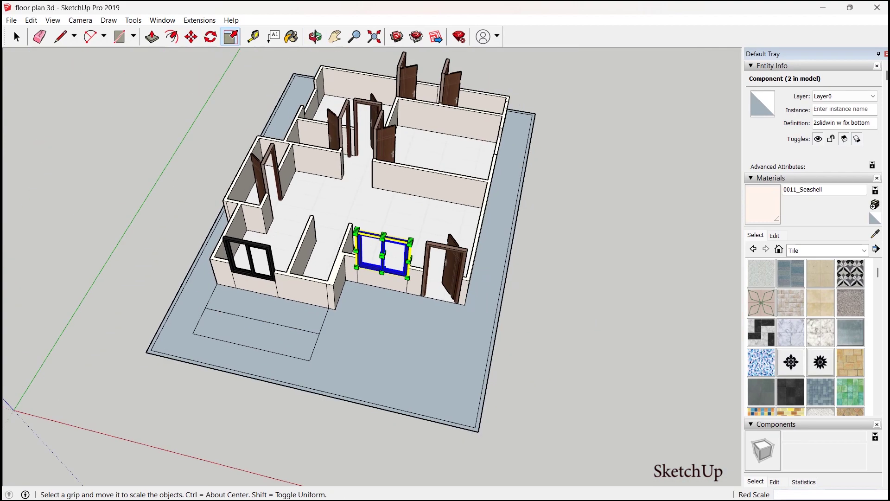
Step: Copy the front window to the side-wall opening of the large enclosed back room
scroll(408, 260, "up", 5)
key("m")
left_click(472, 429)
scroll(599, 188, "up", 3)
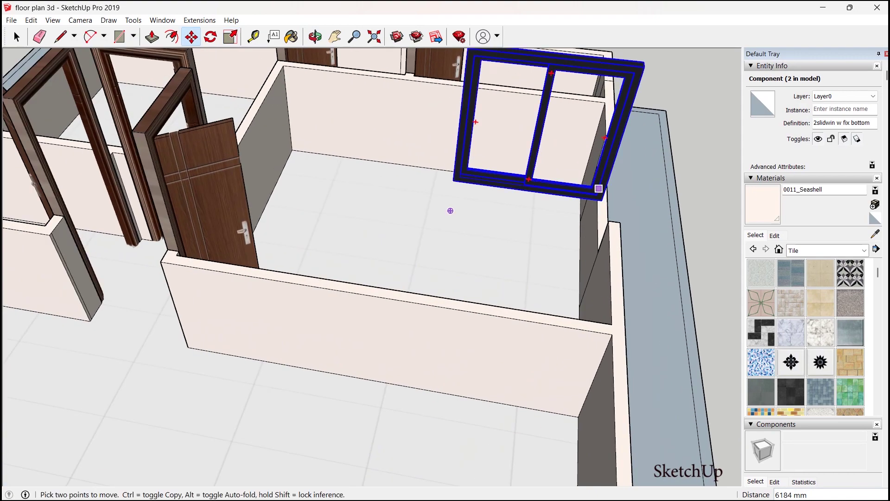
Step: Rotate the copied window a quarter turn so it runs parallel to the side wall
key("q")
scroll(516, 238, "up", 3)
left_click(513, 243)
left_click(524, 239)
left_click(515, 218)
scroll(642, 357, "down", 3)
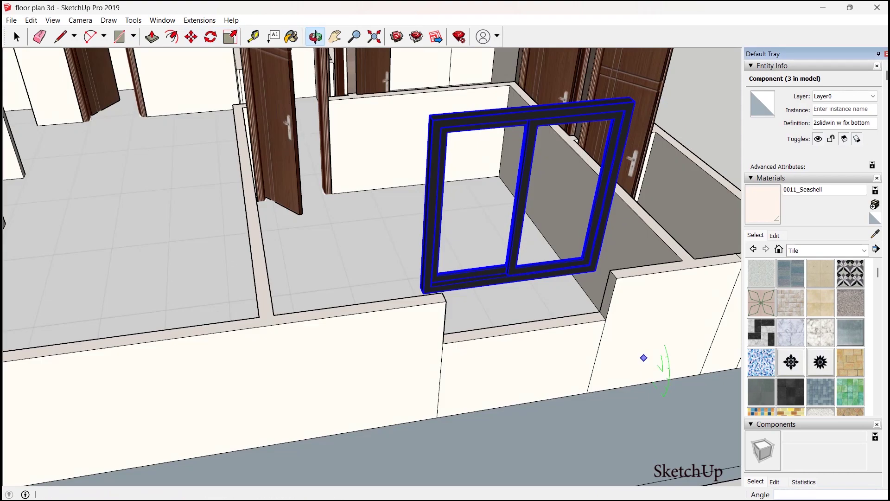
Step: Move the rotated window onto the large back room's sill and scale its width to the opening
key("m")
scroll(328, 336, "up", 2)
left_click(496, 371)
key("s")
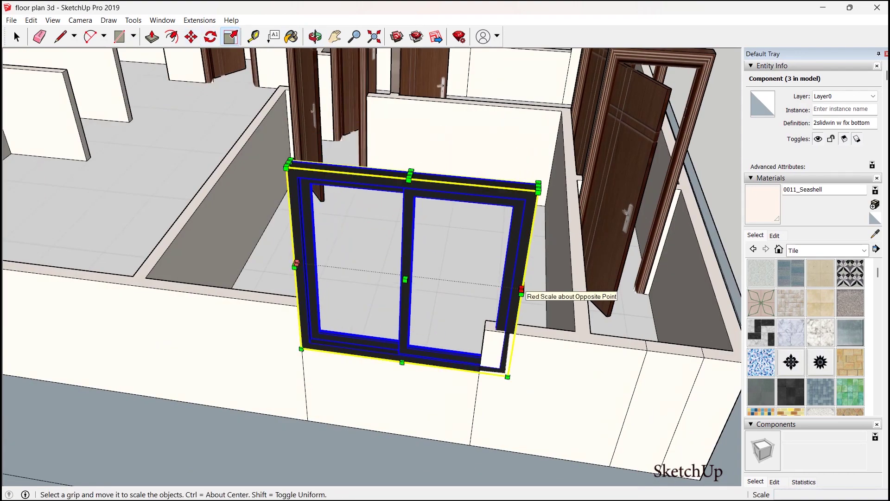
left_click_drag(518, 278, 494, 278)
Step: Copy the side-wall window by its lower corner onto the bedroom sill in the opposite exterior wall
key("m")
scroll(478, 371, "down", 4)
key("ctrl")
left_click(324, 403)
scroll(417, 243, "up", 4)
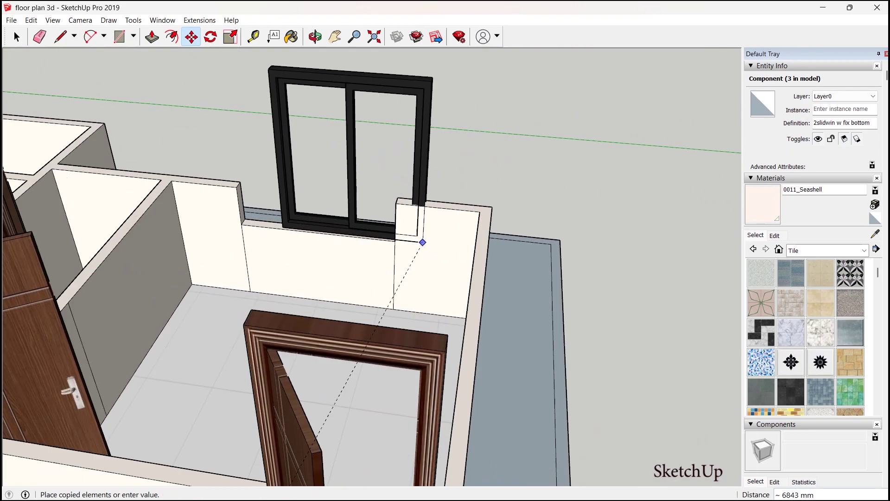
left_click(417, 242)
Step: Scale the new bedroom window along its red axis to about 1.12 so it fills the opening
scroll(394, 262, "up", 2)
key("s")
scroll(394, 262, "up", 2)
left_click_drag(562, 308, 576, 308, "ctrl")
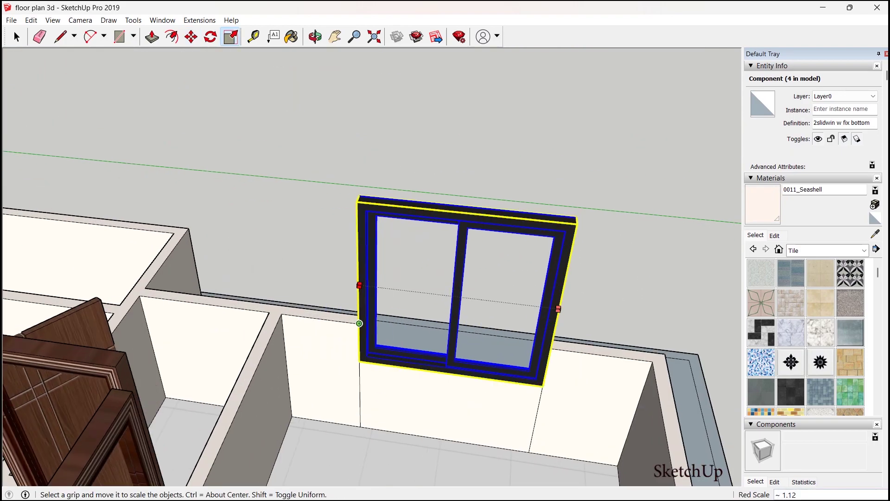
Step: Try cutting the house model with a horizontal section plane and moving the plane down through the doors and windows
scroll(463, 278, "down", 4)
scroll(371, 278, "down", 2)
left_click(17, 37)
middle_click_drag(325, 278, 394, 287)
left_click(133, 20)
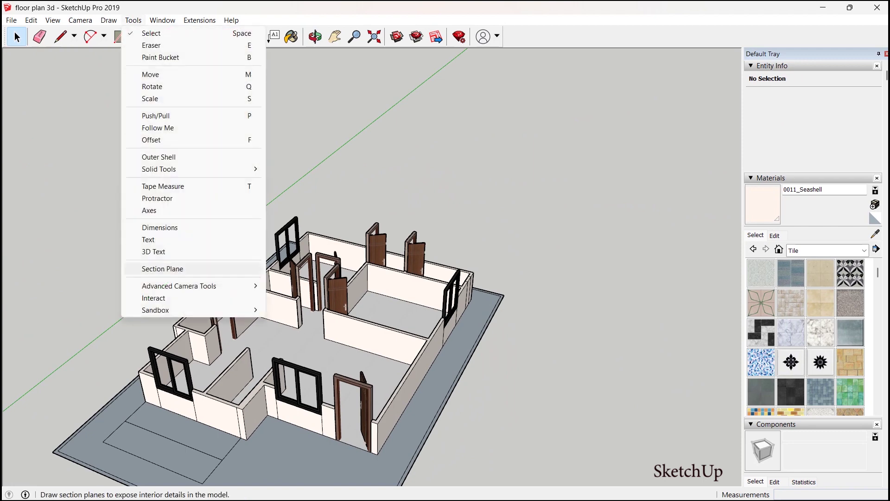
left_click(158, 266)
left_click(368, 233)
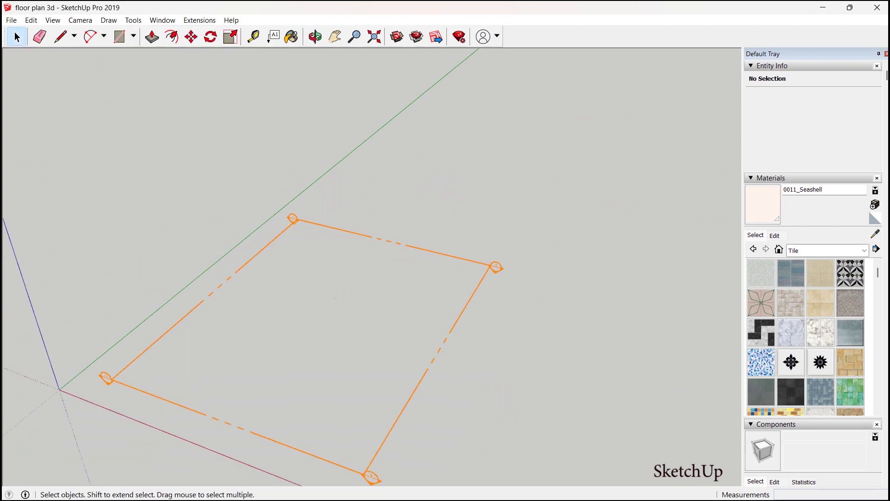
key("m")
left_click(496, 267)
scroll(364, 216, "up", 5)
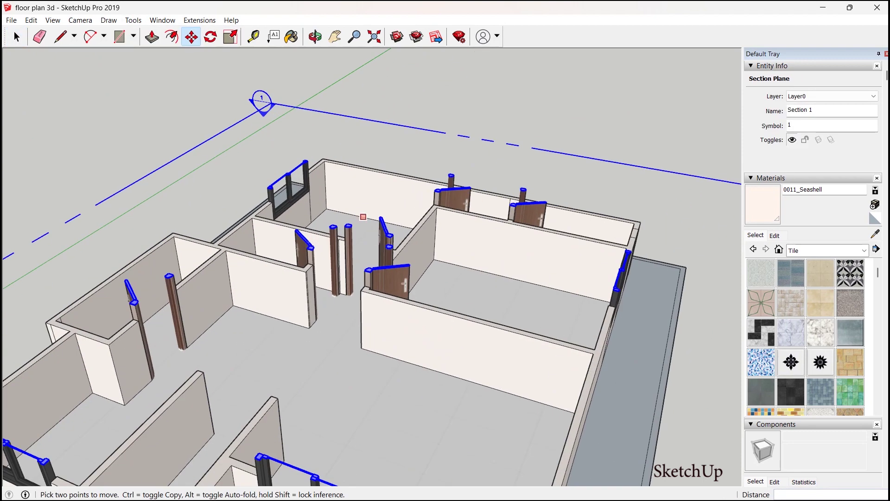
scroll(364, 215, "down", 5)
middle_click_drag(364, 216, 373, 199)
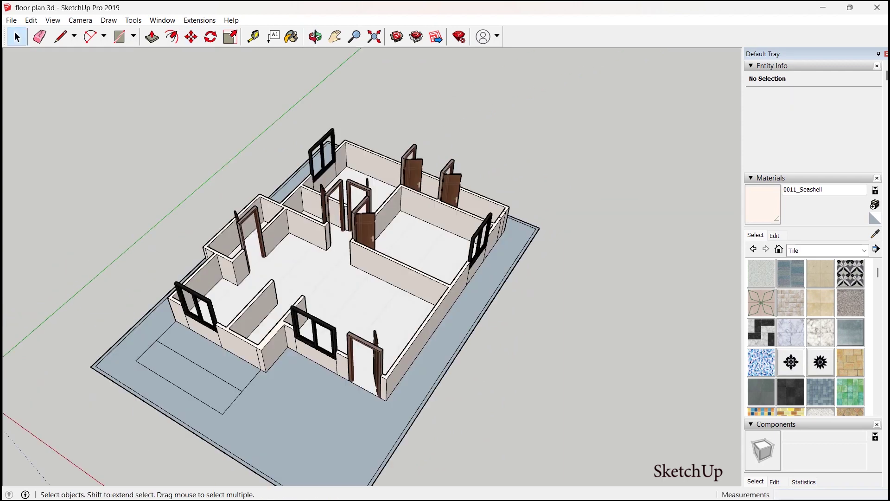
Step: Import the DINING+TABLE component from the TEXT 2 folder and place it in the open central area of the house
scroll(338, 269, "up", 5)
left_click(133, 20)
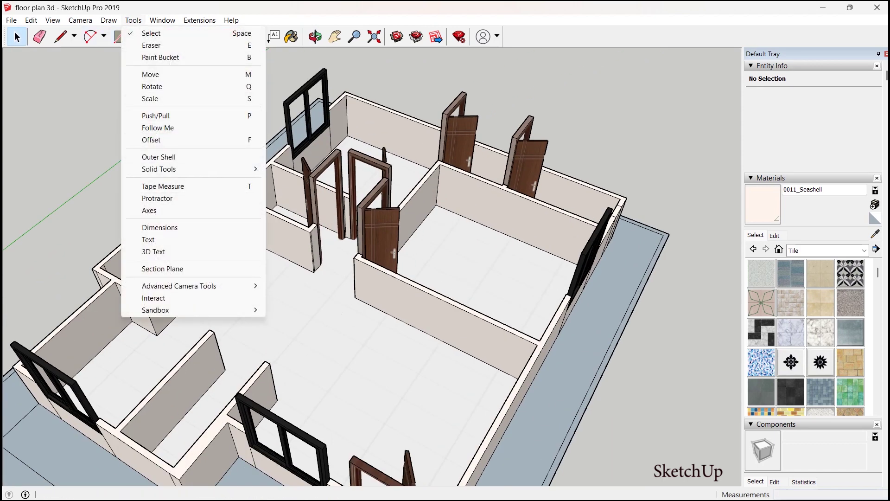
left_click(11, 20)
left_click(35, 193)
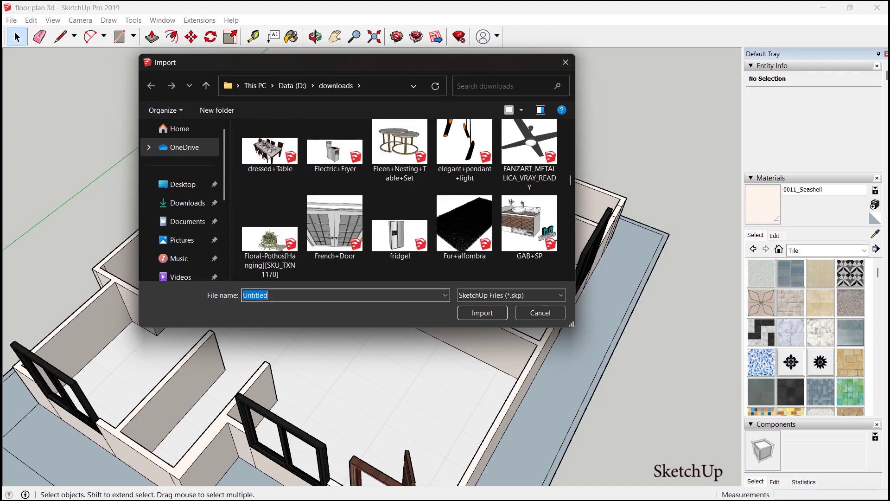
scroll(400, 199, "down", 6)
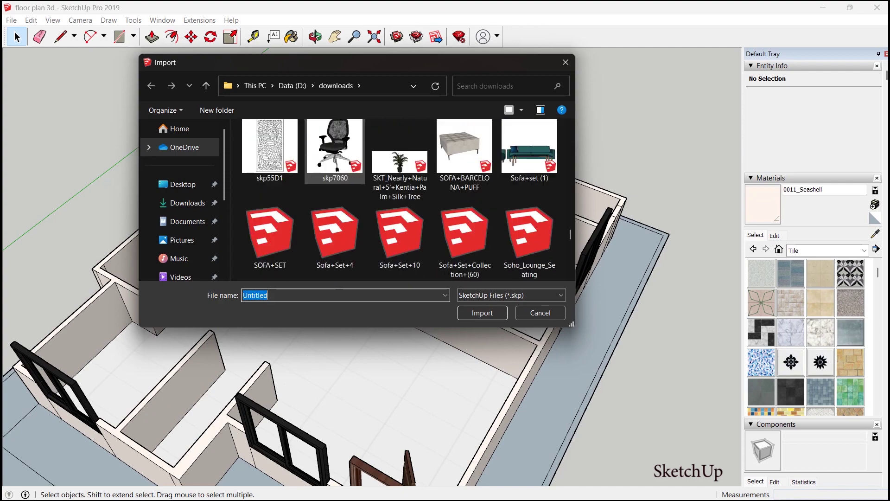
double_click(459, 204)
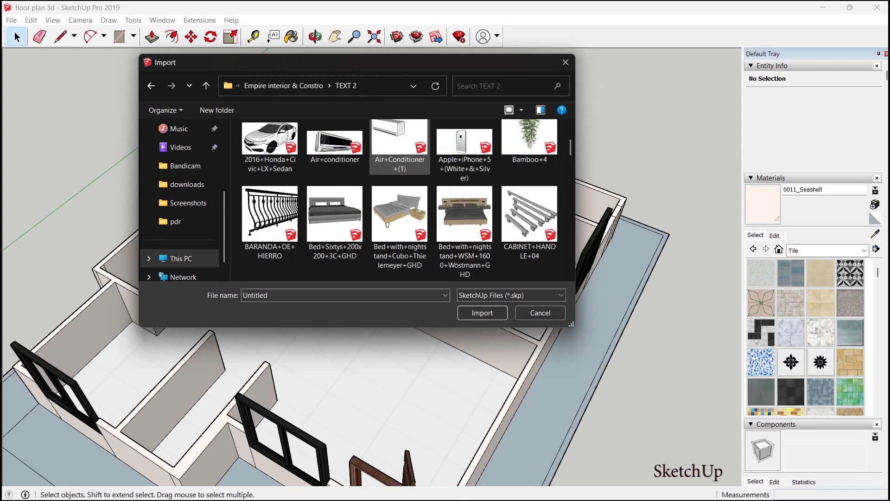
scroll(399, 158, "up", 15)
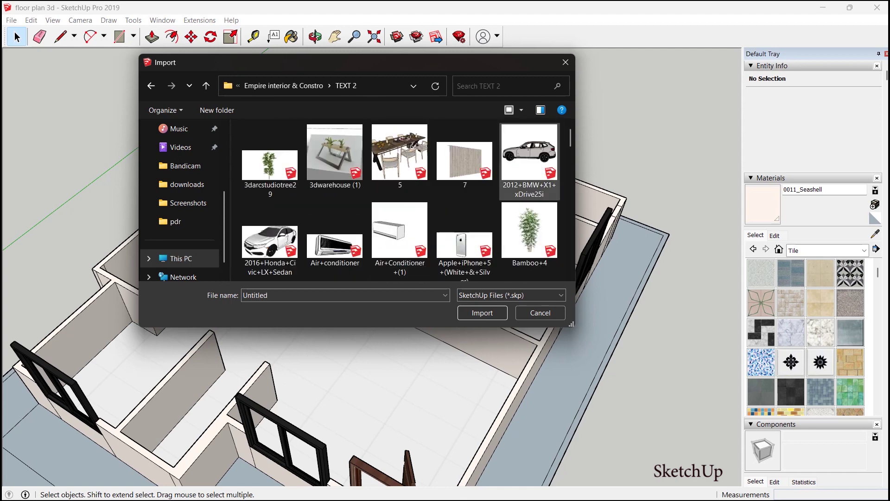
scroll(400, 195, "down", 5)
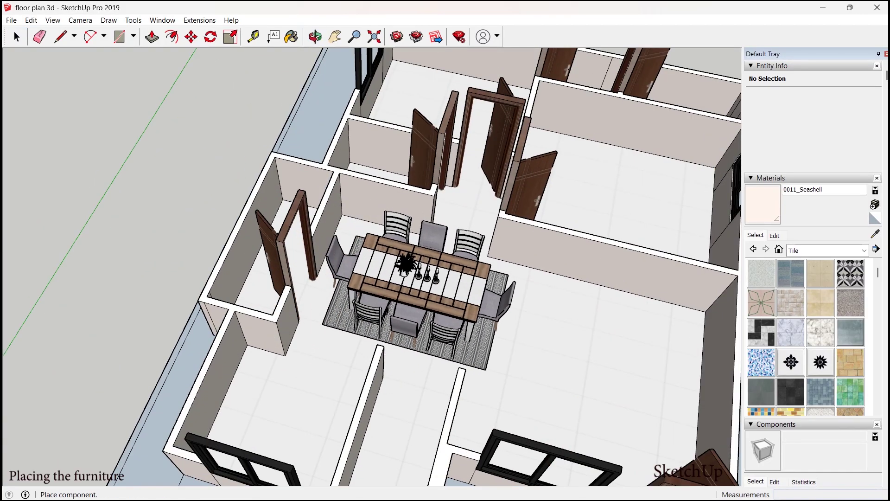
left_click(314, 325)
Step: Rotate the dining table set a quarter turn so it runs along the length of the house
left_click(210, 36)
left_click(414, 349)
key("Escape")
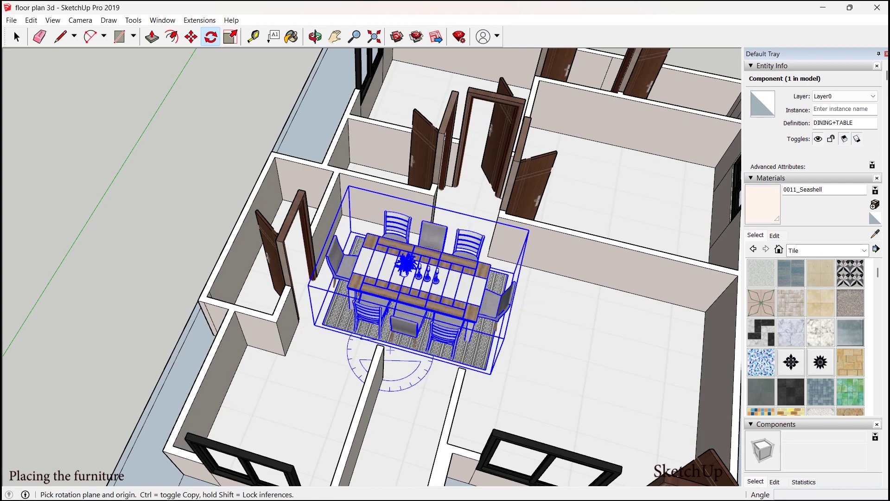
left_click(421, 362)
left_click(391, 386)
middle_click_drag(322, 232, 324, 311)
scroll(328, 269, "down", 3)
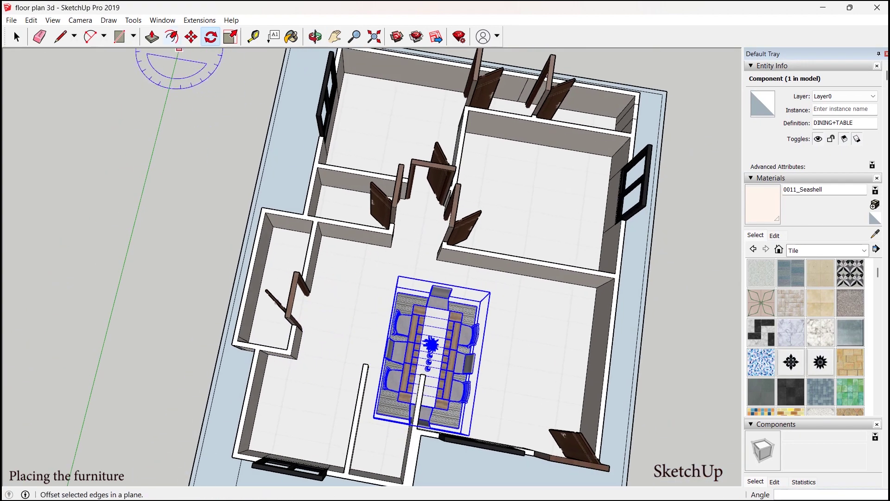
Step: Switch to the standard top view and move the dining set into the dining area beside the small side room
left_click(133, 20)
mouse_move(80, 20)
mouse_move(107, 57)
left_click(247, 58)
scroll(241, 199, "down", 3)
middle_click_drag(241, 200, 247, 216)
middle_click_drag(311, 307, 316, 314)
left_click(313, 308)
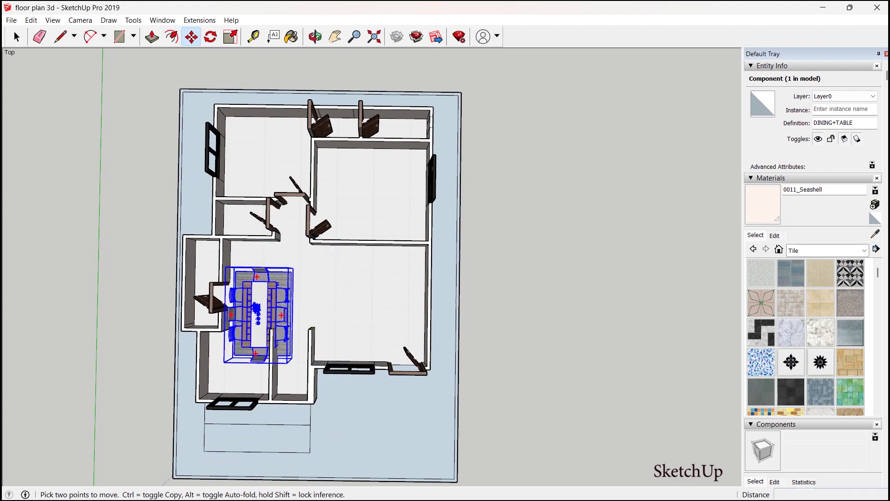
left_click(282, 289)
Step: Scale the dining set down to fit the dining area and stretch its height by about 1.23
middle_click_drag(283, 290, 153, 204)
scroll(259, 167, "up", 5)
key("s")
left_click_drag(258, 135, 322, 172)
middle_click_drag(321, 172, 447, 267)
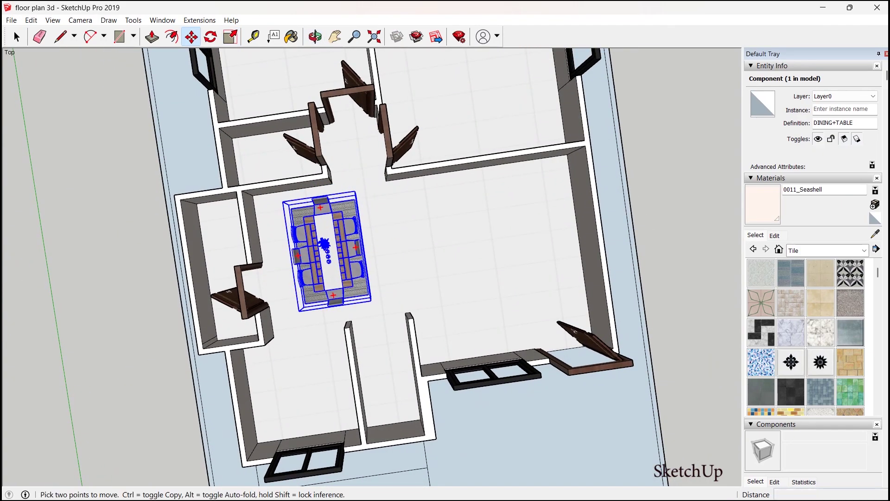
middle_click_drag(603, 329, 412, 224)
scroll(370, 219, "up", 4)
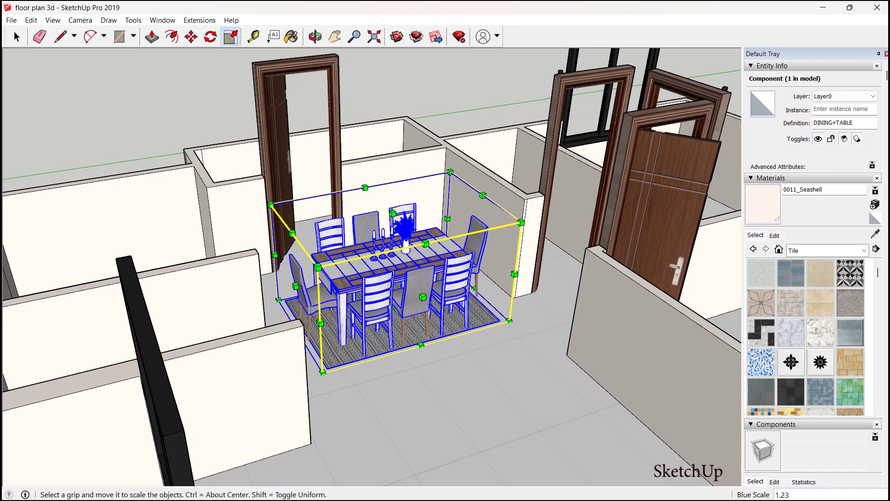
key("space")
scroll(371, 259, "down", 6)
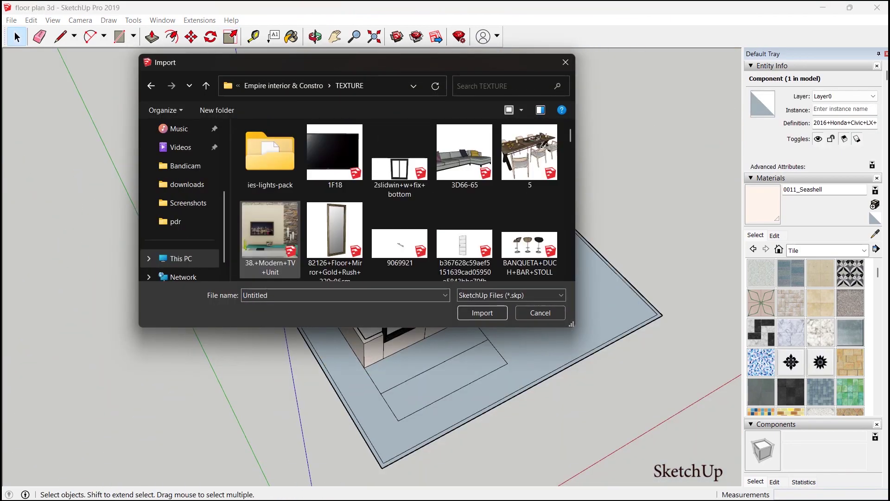
Step: Import the wardrobe with sliding doors and place it outside the exterior wall of the middle bedroom
scroll(398, 222, "down", 5)
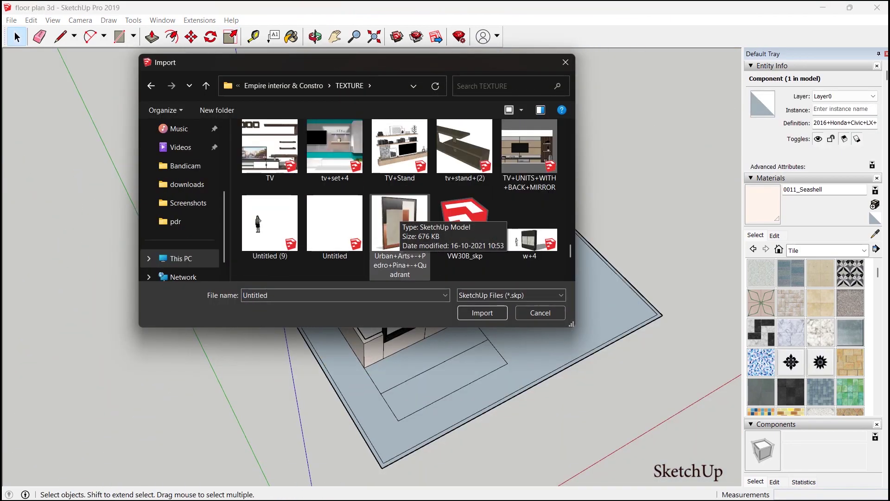
scroll(464, 241, "down", 5)
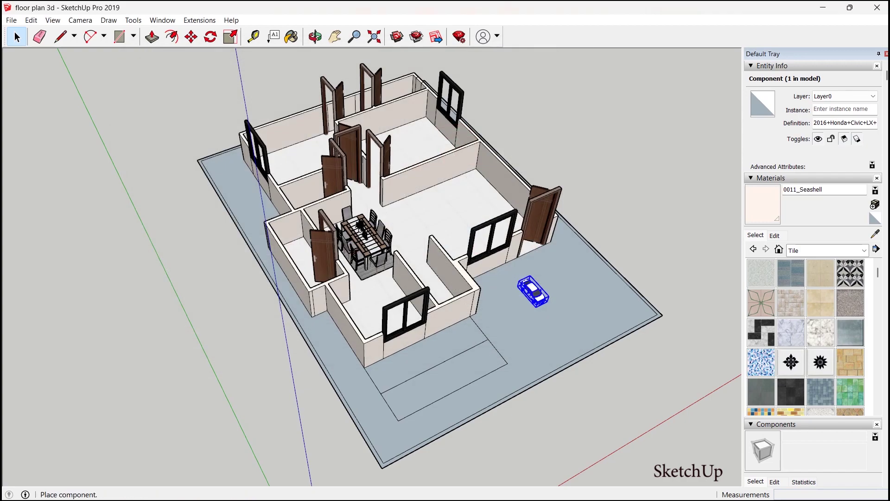
middle_click_drag(371, 231, 417, 259)
scroll(417, 260, "up", 5)
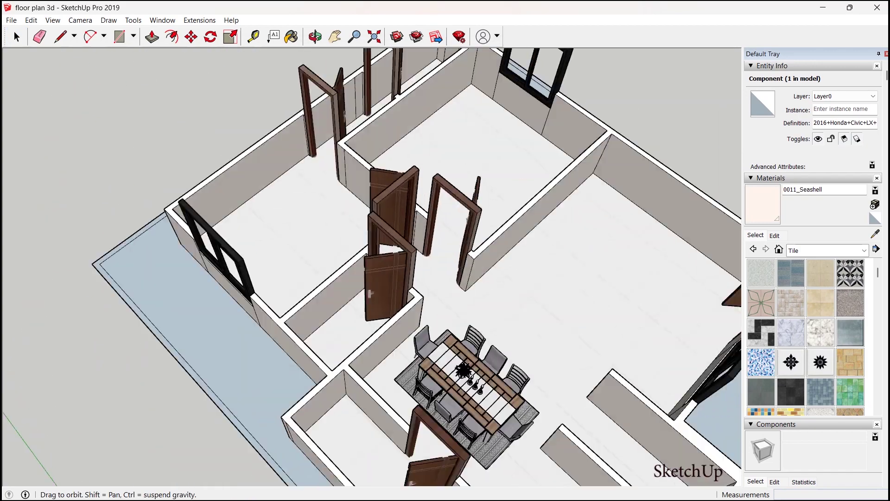
middle_click_drag(399, 209, 357, 261)
scroll(456, 198, "down", 2)
left_click(515, 93)
scroll(410, 194, "down", 2)
Step: Explode the imported wardrobe component and mirror its group with Flip Along
right_click(512, 156)
left_click(543, 254)
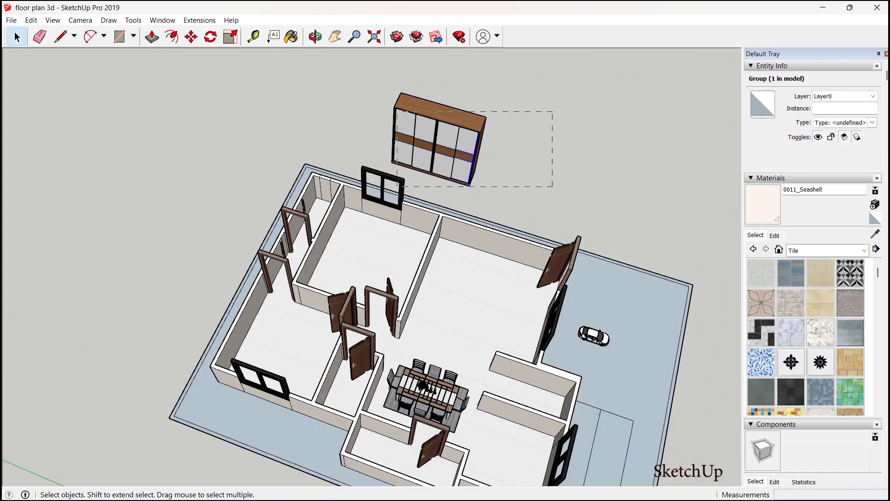
left_click_drag(396, 187, 390, 190)
middle_click_drag(390, 190, 434, 200)
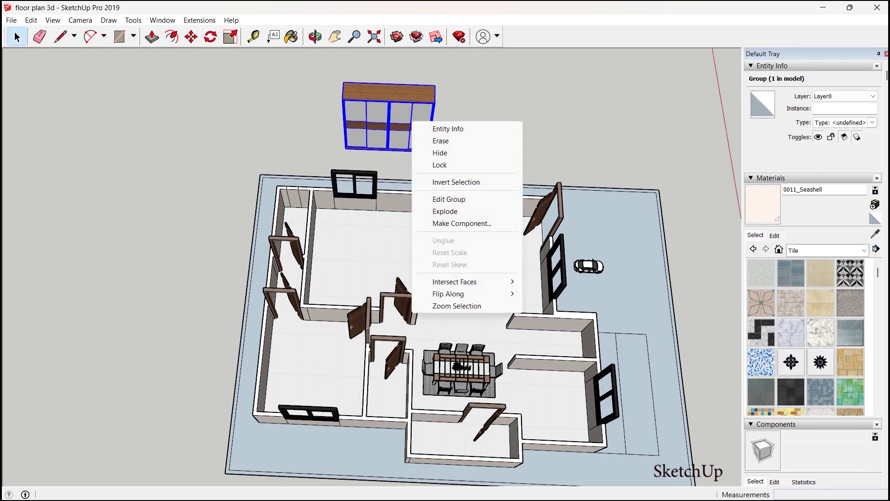
mouse_move(468, 293)
left_click(562, 294)
Step: Move the wardrobe into the middle bedroom along the wall shared with the back bedroom
middle_click_drag(556, 292, 366, 232)
scroll(417, 239, "up", 3)
key("m")
left_click(559, 365)
scroll(333, 260, "up", 3)
left_click(229, 242)
Step: Scale the wardrobe's sides so it fits along the middle bedroom's wall between the two doorways
key("s")
left_click_drag(287, 178, 272, 175)
middle_click_drag(272, 175, 457, 153)
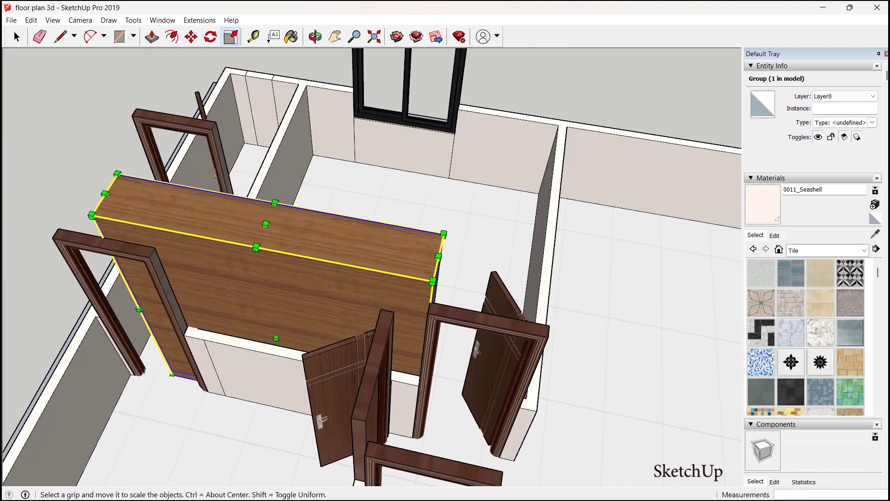
middle_click_drag(325, 260, 431, 208)
left_click_drag(306, 296, 329, 287)
middle_click_drag(329, 287, 251, 352)
left_click_drag(260, 371, 232, 375)
middle_click_drag(232, 375, 570, 310)
middle_click_drag(417, 297, 491, 288)
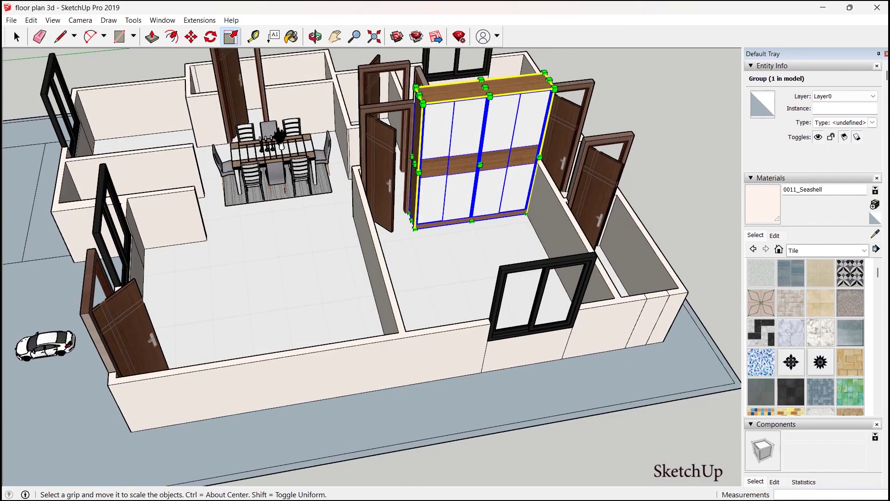
key("super")
key("super")
middle_click_drag(347, 288, 579, 278)
mouse_move(579, 218)
left_mouse_down()
mouse_move(721, 224)
mouse_move(463, 186)
left_mouse_up()
mouse_move(463, 208)
middle_mouse_down()
mouse_move(528, 278)
mouse_move(602, 232)
middle_mouse_up()
scroll(464, 278, "down", 3)
Step: Copy the wardrobe about 1702 mm across the dividing wall into the back bedroom
key("m")
middle_click_drag(371, 278, 622, 297)
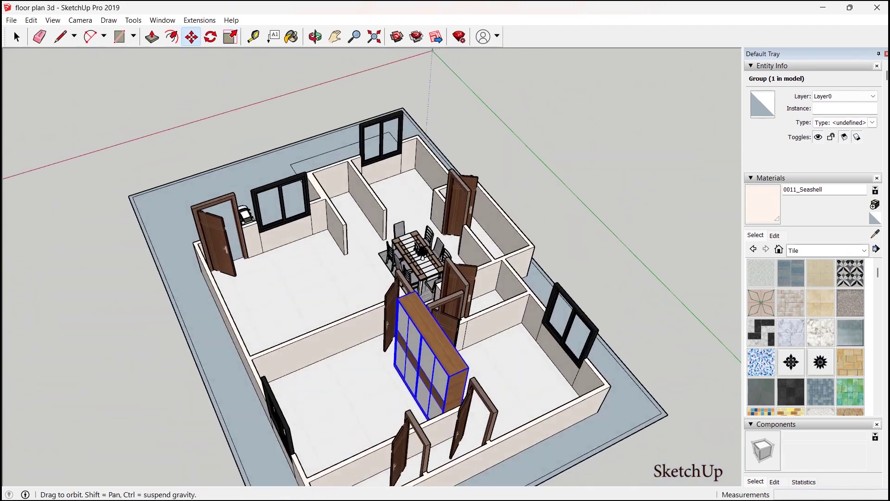
middle_click_drag(445, 332, 458, 328)
left_click(443, 338)
key("ctrl")
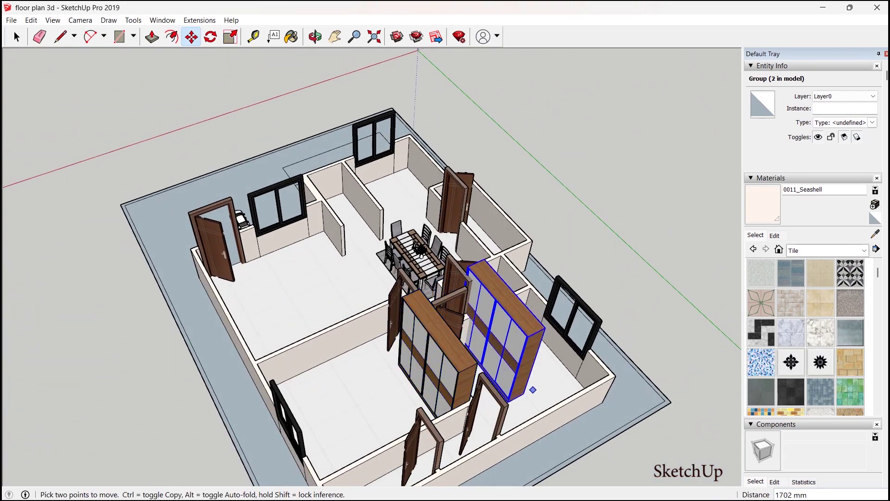
Step: Rotate the copied wardrobe a quarter turn and move it against the back bedroom's wall next to the small room
left_click(456, 334)
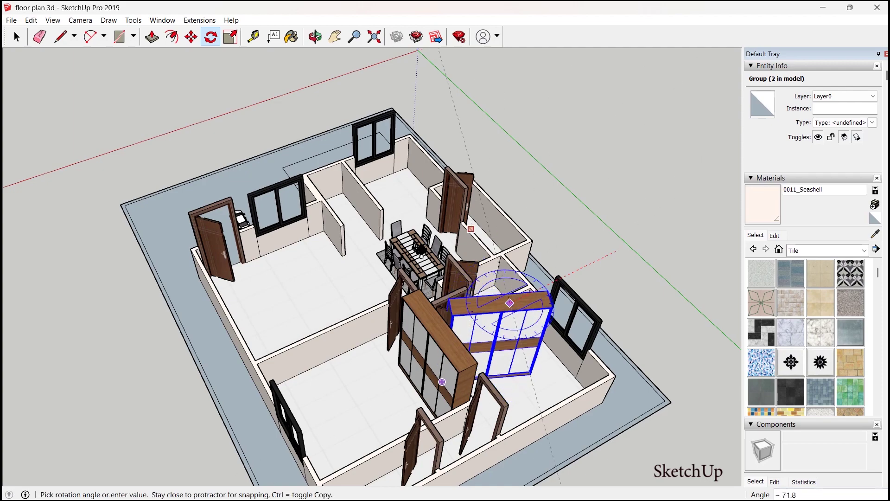
scroll(533, 366, "up", 4)
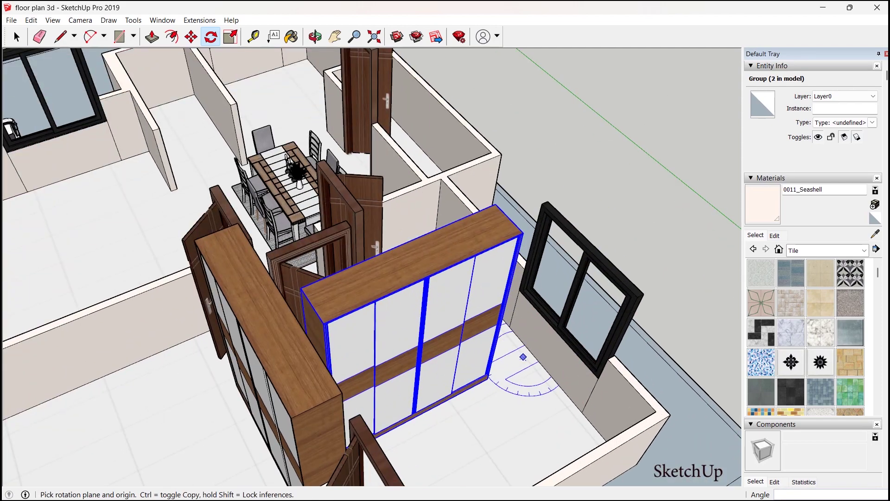
middle_click_drag(522, 373, 583, 402)
middle_click_drag(546, 368, 405, 357)
left_click(385, 401)
middle_click_drag(385, 401, 259, 390)
Step: Shorten the copied wardrobe's width so its end stays inside the back bedroom's exterior wall
key("s")
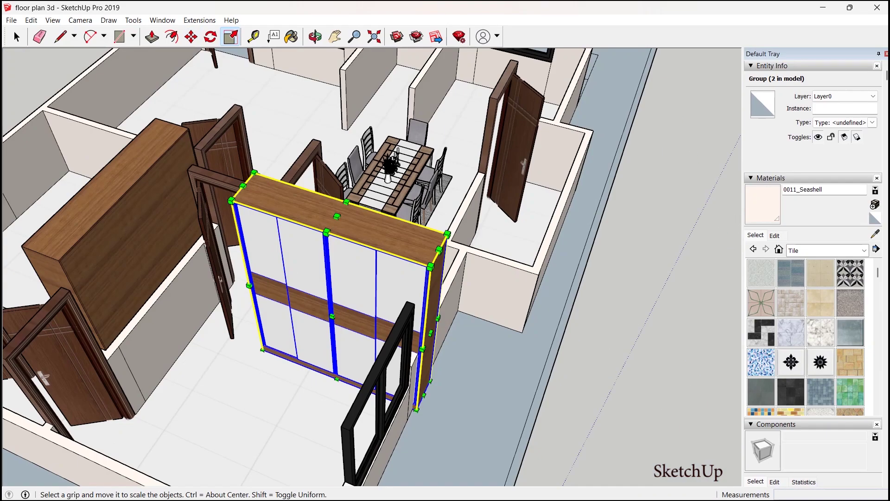
left_click_drag(429, 324, 415, 320)
middle_click_drag(414, 319, 668, 302)
scroll(510, 278, "down", 5)
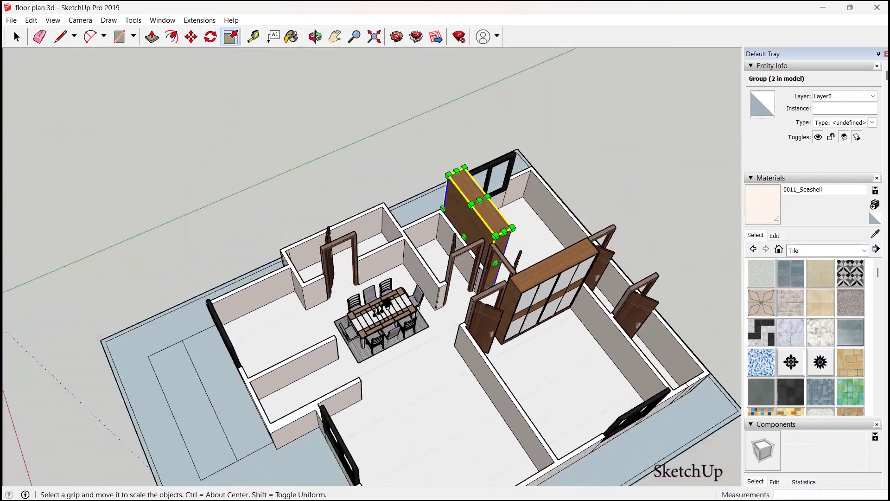
Step: Bring in the BED+022 double bed component and place it in the middle bedroom
key("ctrl+v")
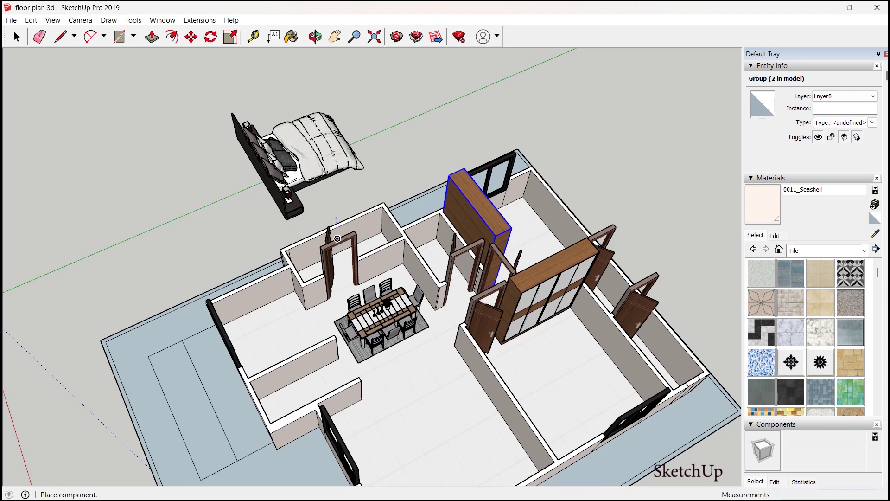
scroll(337, 238, "down", 2)
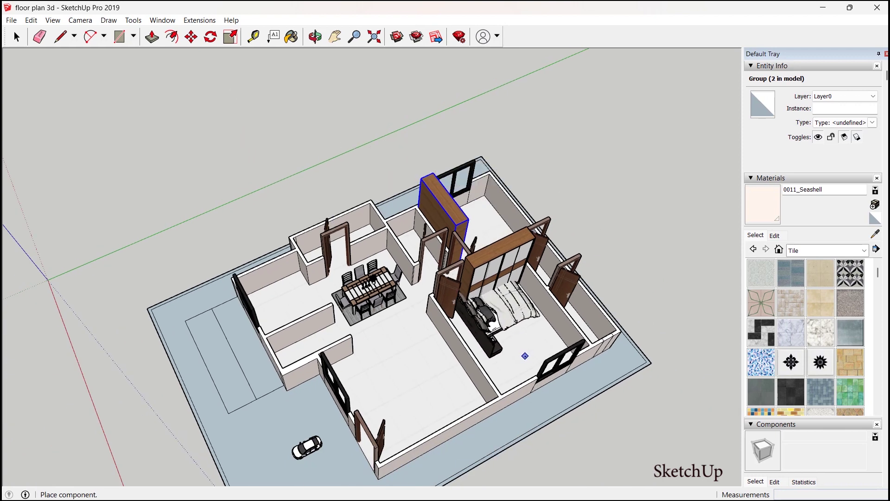
left_click(533, 365)
Step: Try rotating the bed within the middle bedroom, and undo the rotation
left_click(211, 37)
middle_click_drag(485, 127, 488, 185)
scroll(510, 334, "up", 5)
left_click(518, 349)
left_click(528, 366)
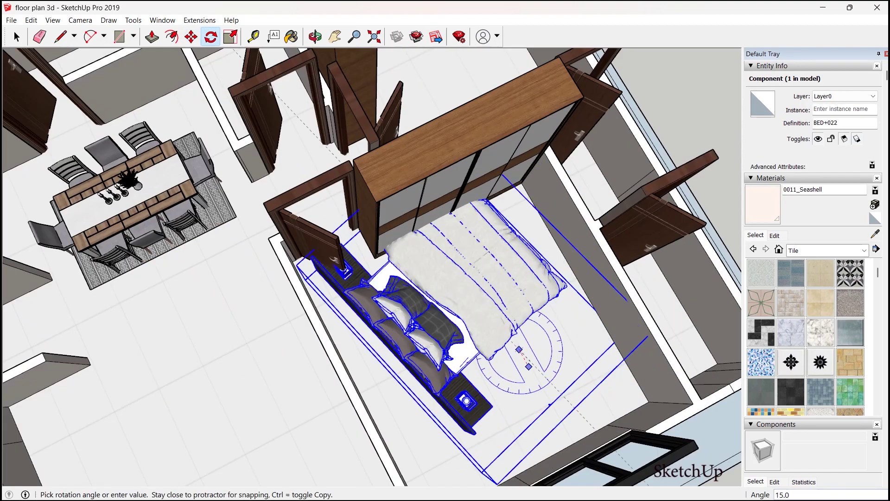
left_click(552, 332)
scroll(492, 283, "down", 2)
middle_click_drag(472, 296, 265, 252)
key("ctrl+z")
Step: Rotate the bed a quarter turn so its headboard faces the middle bedroom's exterior window wall
left_click(518, 283)
left_click(533, 297)
left_click(537, 267)
scroll(262, 246, "down", 2)
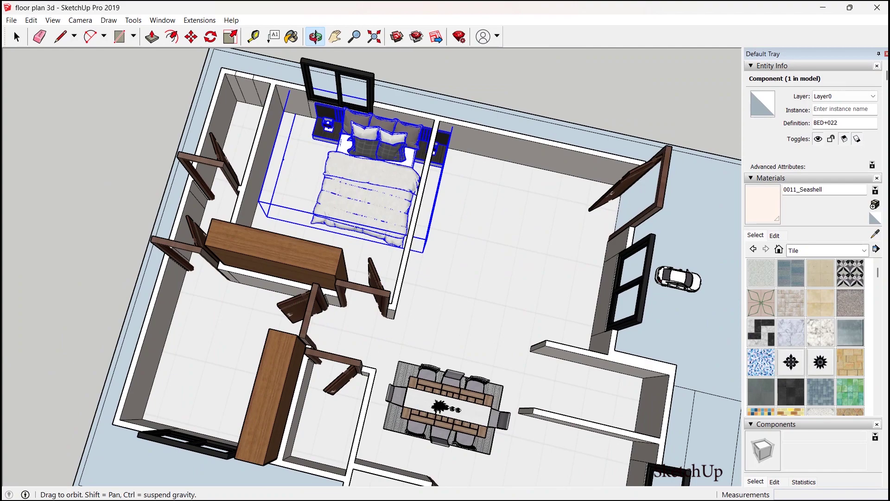
Step: Move the bed by its bedside table corner so the headboard sits against the window wall inside the middle bedroom
middle_click_drag(353, 288, 362, 259)
scroll(362, 223, "up", 8)
key("m")
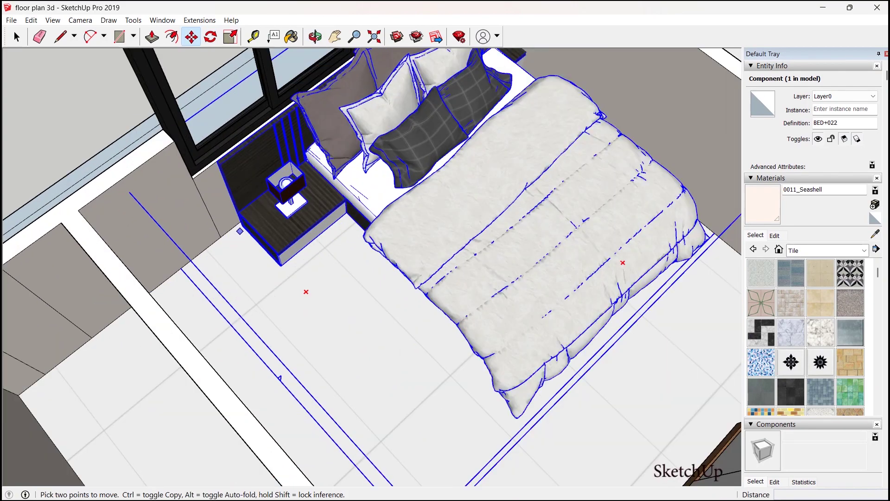
left_click(169, 279)
scroll(324, 315, "down", 5)
Step: Copy the bed from the middle bedroom into the back bedroom
middle_click_drag(325, 311, 492, 287)
left_click(416, 284)
key("ctrl")
left_click(637, 172)
scroll(638, 172, "down", 4)
Step: Rotate the copied bed 90 degrees so its headboard faces the back bedroom's rear wall opposite the wardrobe
middle_click_drag(158, 260, 345, 340)
scroll(340, 199, "up", 2)
key("q")
scroll(394, 132, "up", 4)
left_click(331, 142)
left_click(292, 202)
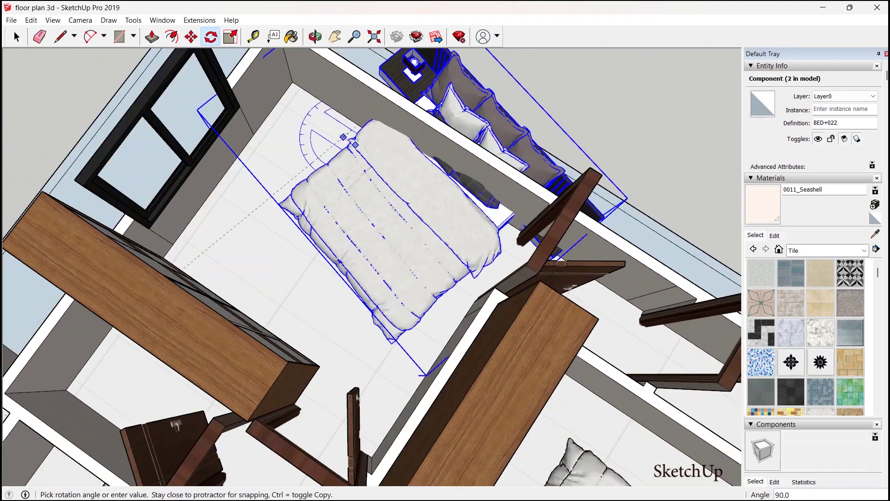
left_click(389, 185)
Step: Move the rotated bed inside the back bedroom, with its headboard at the rear wall
scroll(352, 199, "down", 2)
middle_click_drag(318, 178, 184, 249)
key("m")
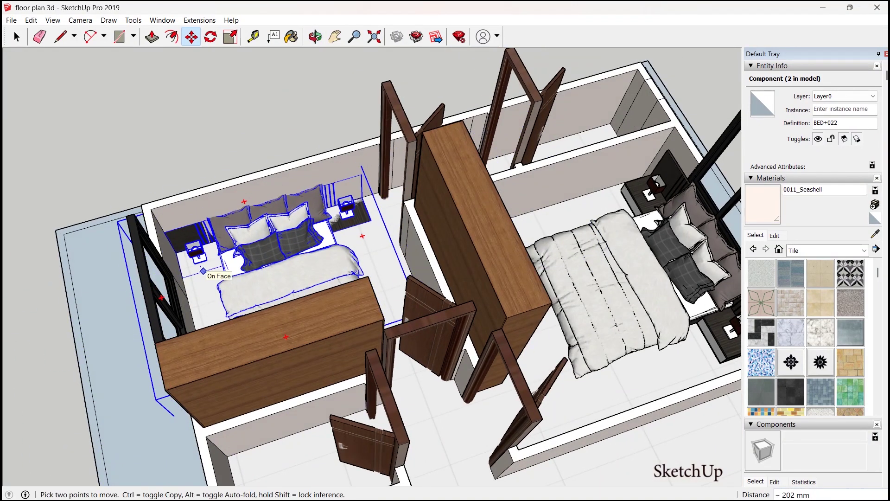
Step: Scale the back bedroom's bed to 0.96 so it fits the room
middle_click_drag(208, 298, 209, 232)
scroll(278, 287, "up", 3)
key("s")
left_click(459, 158)
left_click(457, 202)
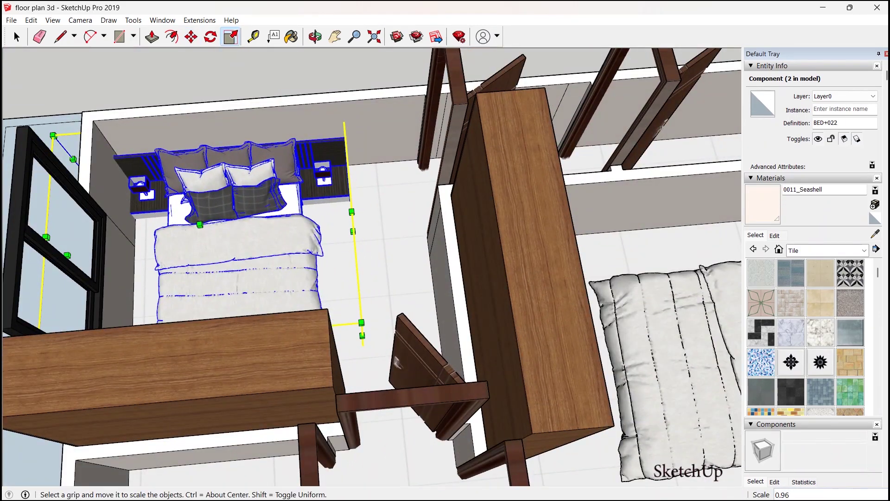
Step: Reposition the bed by its bedside table's corner along the back bedroom's rear wall
key("m")
middle_click_drag(505, 197, 425, 239)
scroll(425, 240, "up", 3)
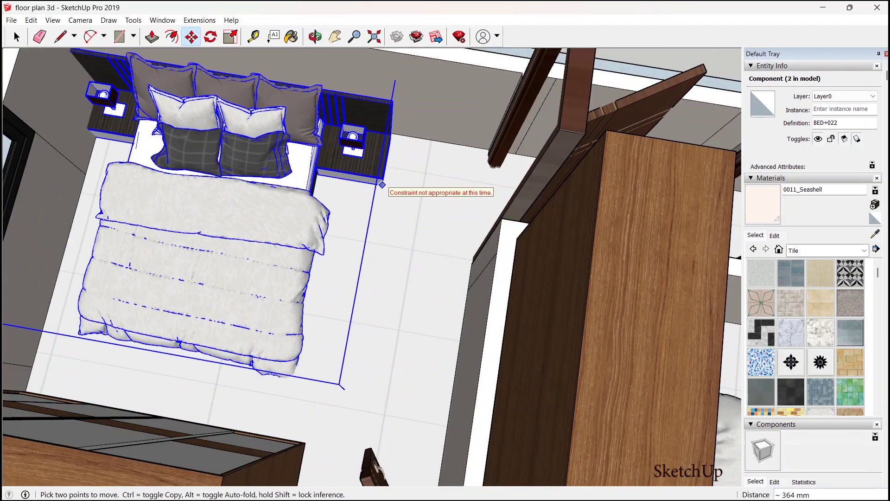
left_click(382, 185)
Step: Place the imported L-shaped sofa in the living room
scroll(331, 216, "down", 3)
middle_click_drag(331, 297, 554, 329)
scroll(195, 413, "down", 5)
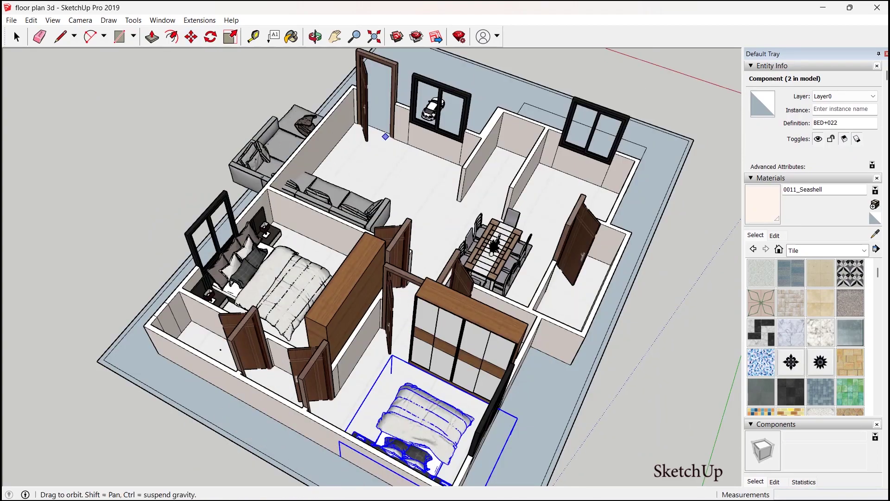
middle_click_drag(218, 113, 313, 155)
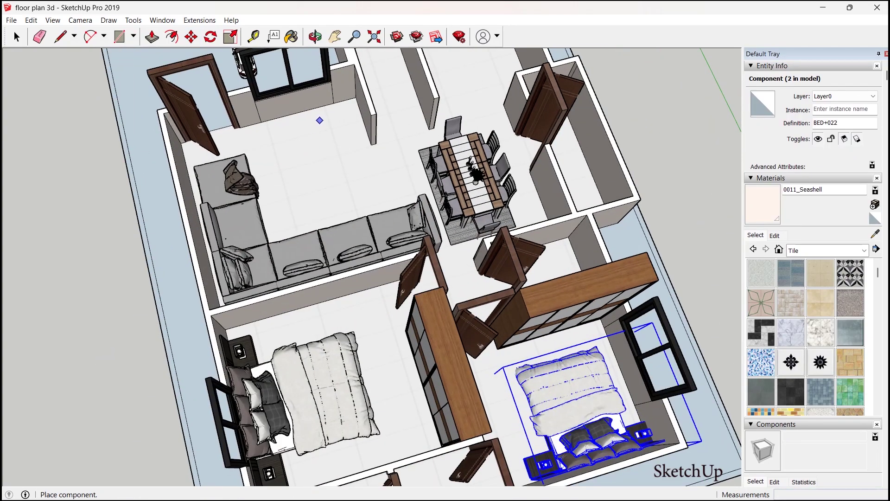
left_click(308, 120)
Step: Scale the L-shaped sofa down from its corner so it fits the living room
middle_click_drag(159, 151, 327, 270)
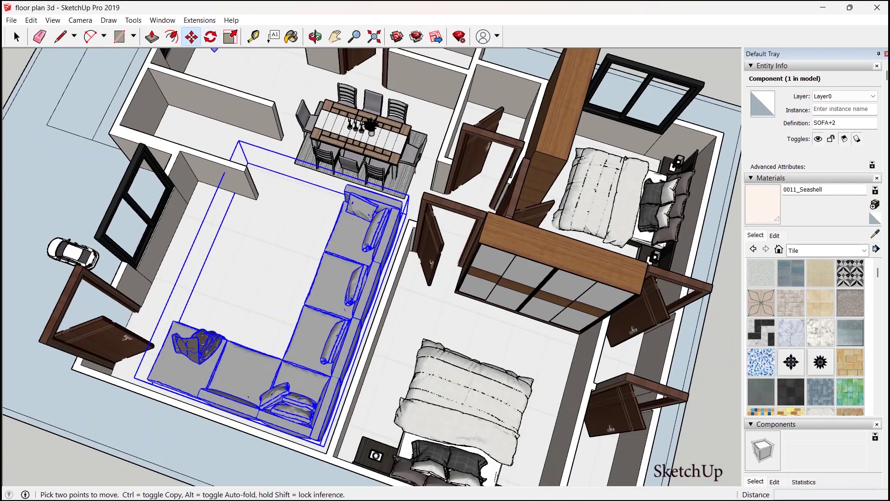
key("s")
left_click_drag(408, 195, 342, 245)
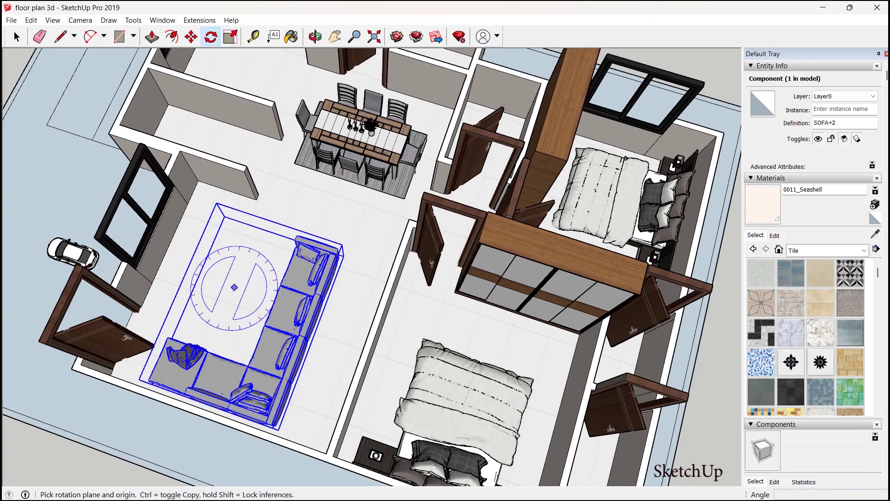
Step: Rotate the L-shaped sofa a half turn so its long back faces the living room's window wall
key("m")
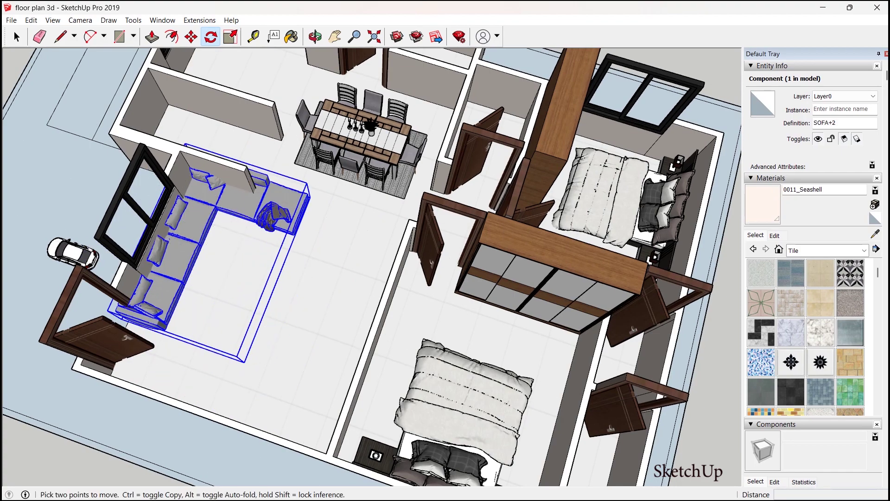
left_click(299, 287)
middle_click_drag(299, 287, 329, 236)
Step: Show the hidden back edges and move the L-shaped sofa by its rear corner into the corner beside the living room window
scroll(278, 273, "up", 4)
key("k")
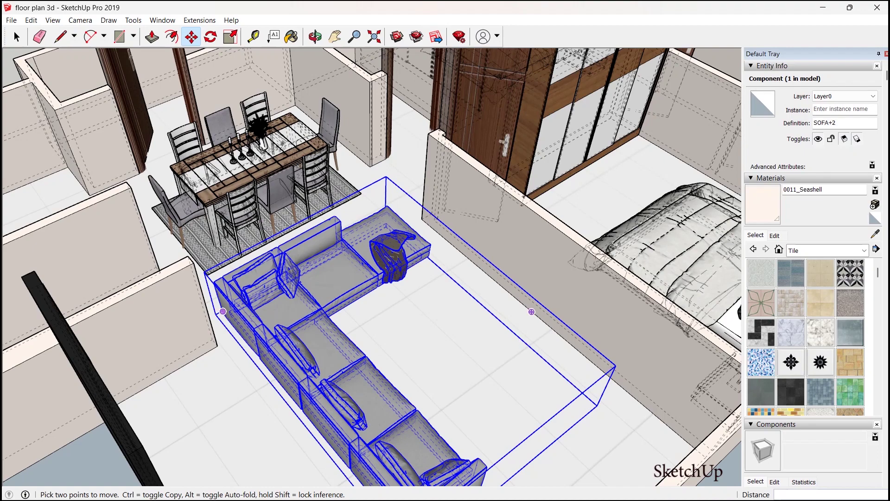
left_click(223, 311)
middle_click_drag(224, 319, 139, 315)
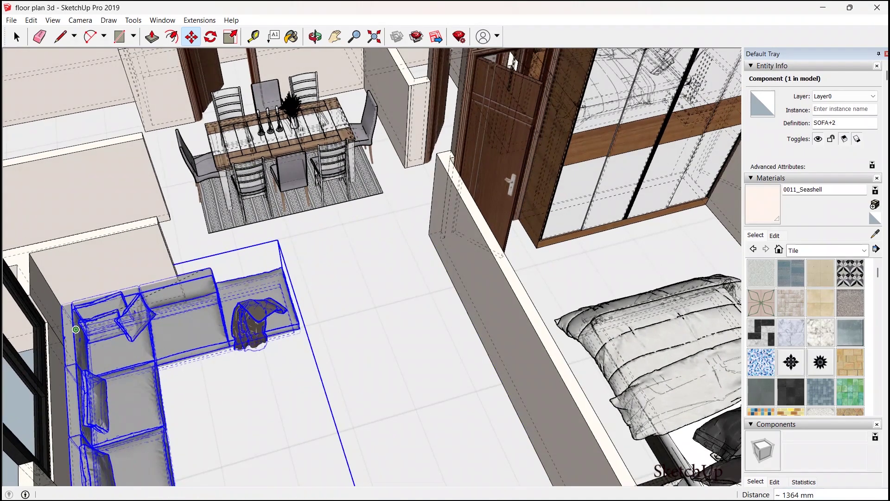
left_click(76, 329)
middle_click_drag(260, 297, 165, 288)
left_click(165, 288)
key("k")
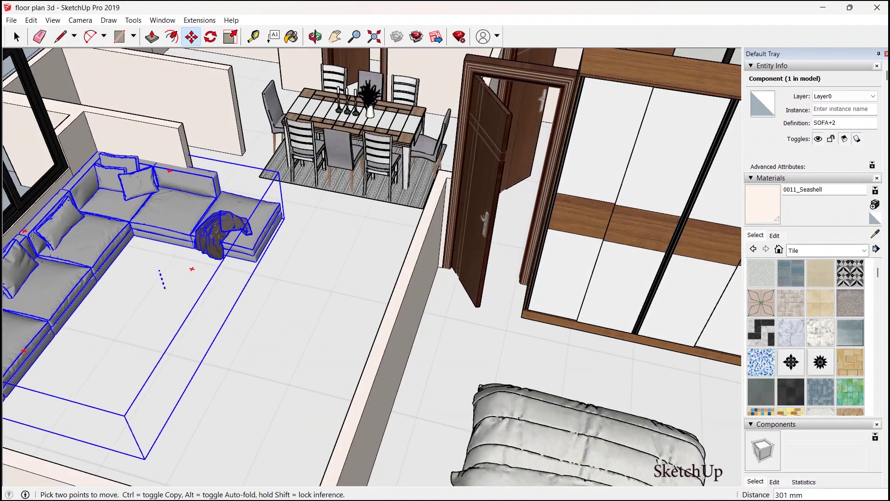
scroll(129, 228, "up", 5)
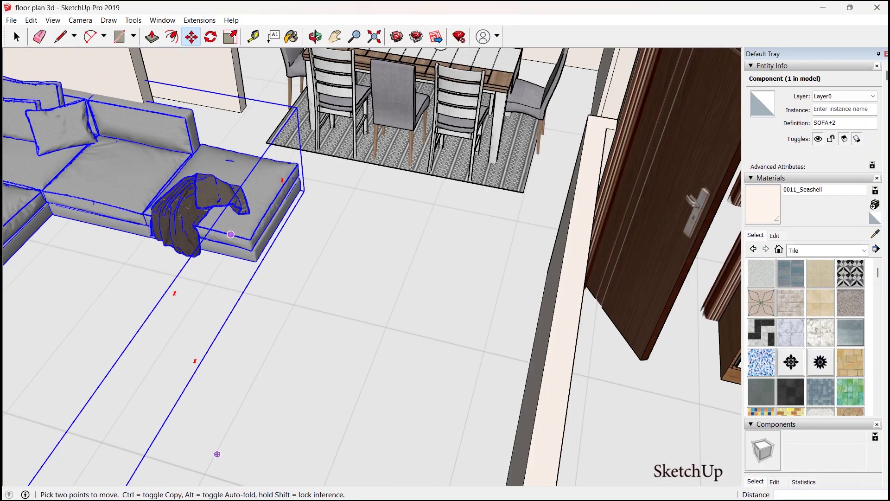
scroll(423, 334, "down", 8)
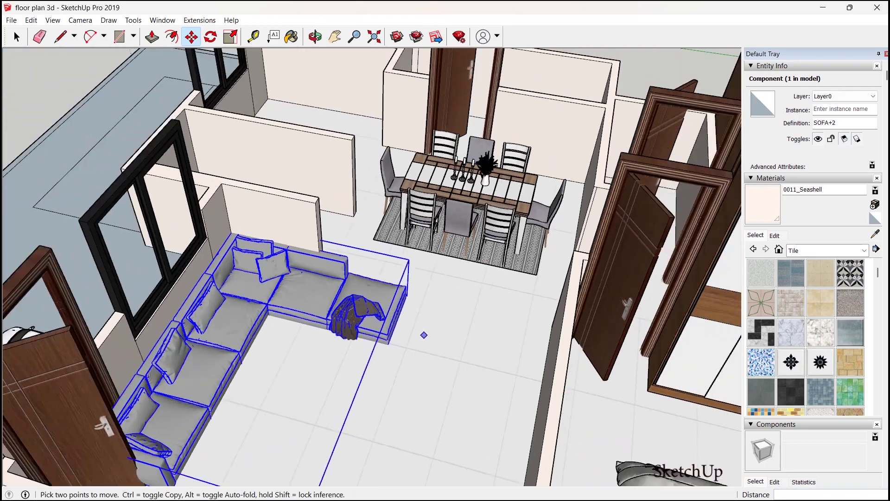
Step: Scale the L-shaped sofa's length so it fits between the partition wall and the entrance door
middle_click_drag(423, 335, 306, 326)
key("s")
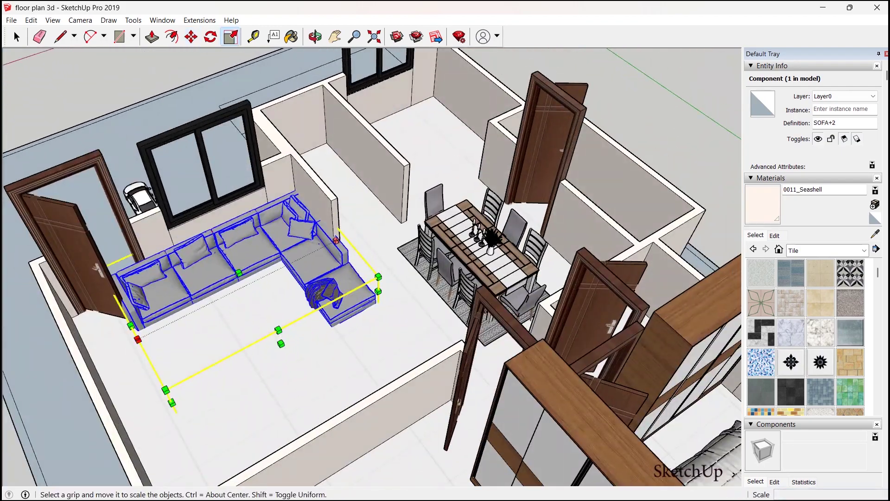
left_click(137, 238)
middle_click_drag(137, 239, 380, 222)
Step: Place the imported Hiroshima Sofa two-seater in the living room
scroll(380, 223, "down", 3)
middle_click_drag(278, 241, 487, 269)
scroll(417, 260, "down", 3)
middle_click_drag(287, 260, 533, 287)
scroll(371, 223, "up", 3)
middle_click_drag(371, 222, 455, 208)
scroll(325, 200, "up", 3)
middle_click_drag(324, 200, 417, 181)
scroll(348, 223, "up", 3)
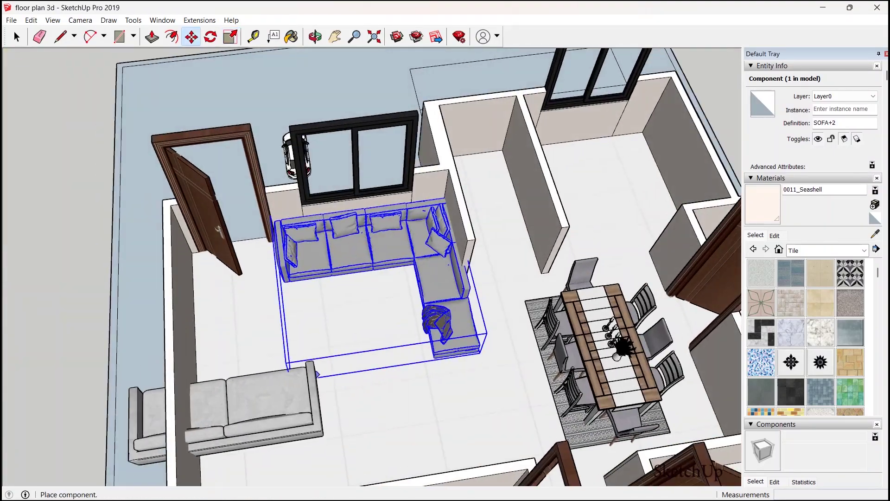
left_click(358, 345)
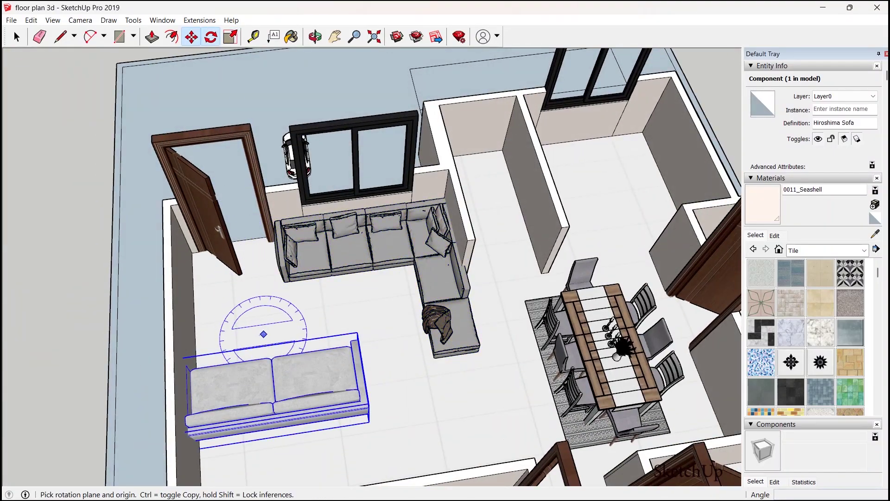
Step: Rotate the two-seat sofa a quarter turn so its back faces the living room's side wall
left_click(276, 457)
key("m")
left_click(237, 355)
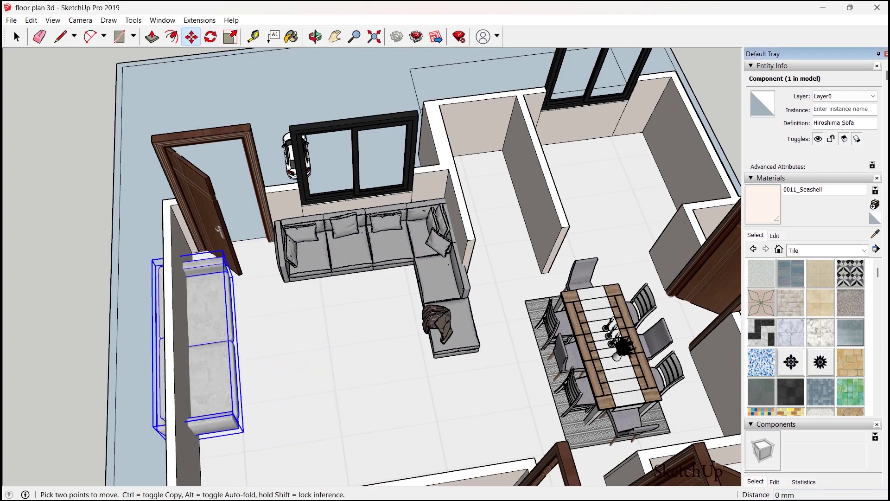
Step: Move the two-seat sofa inside against the side wall, between the entrance door and the bedroom partition
middle_click_drag(283, 349, 275, 341)
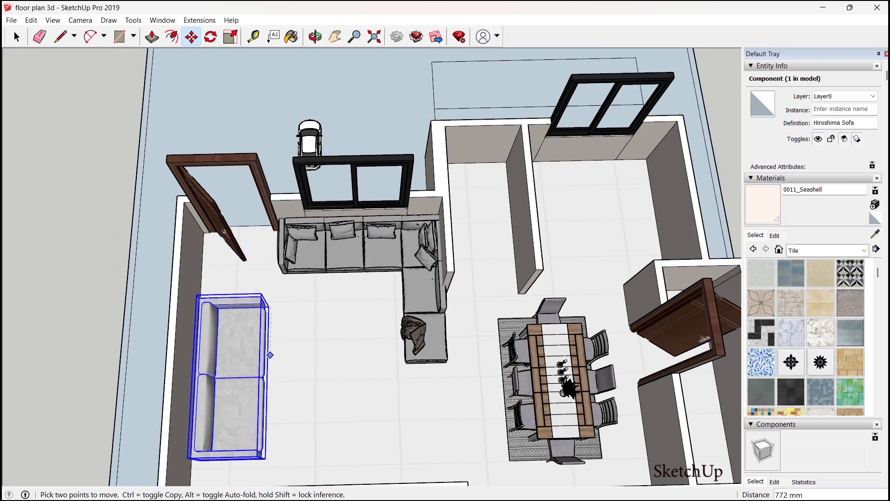
left_click(269, 373)
scroll(371, 288, "down", 2)
middle_click_drag(496, 297, 192, 204)
middle_click_drag(463, 191, 406, 216)
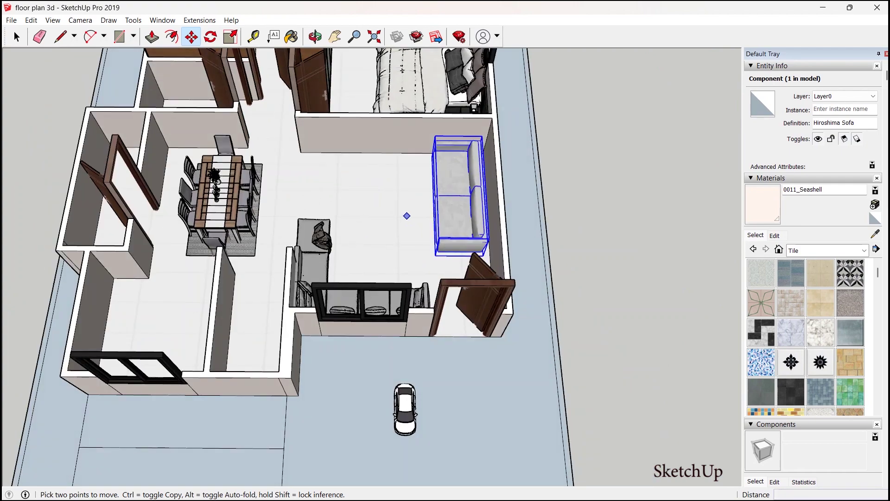
left_click_drag(440, 254, 449, 231)
middle_click_drag(449, 231, 433, 320)
key("m")
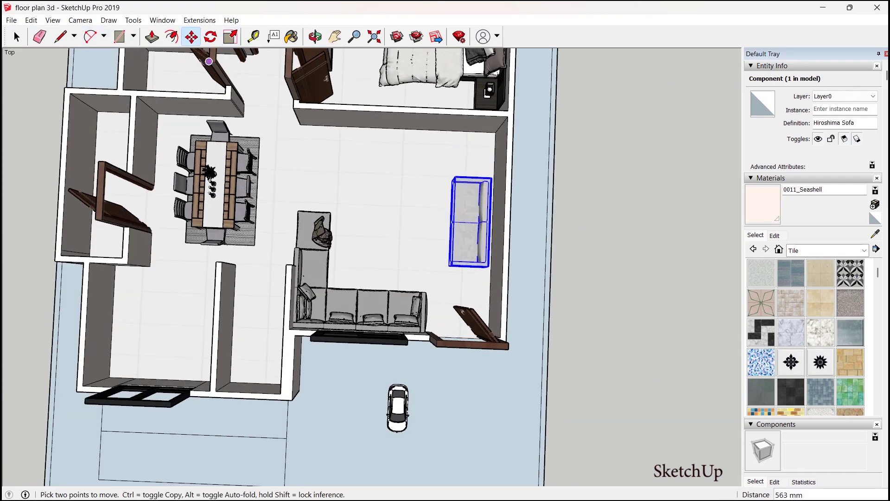
Step: Import the TV wall unit model and place it in the living room by the bedroom partition
left_click(11, 20)
left_click(35, 193)
double_click(269, 171)
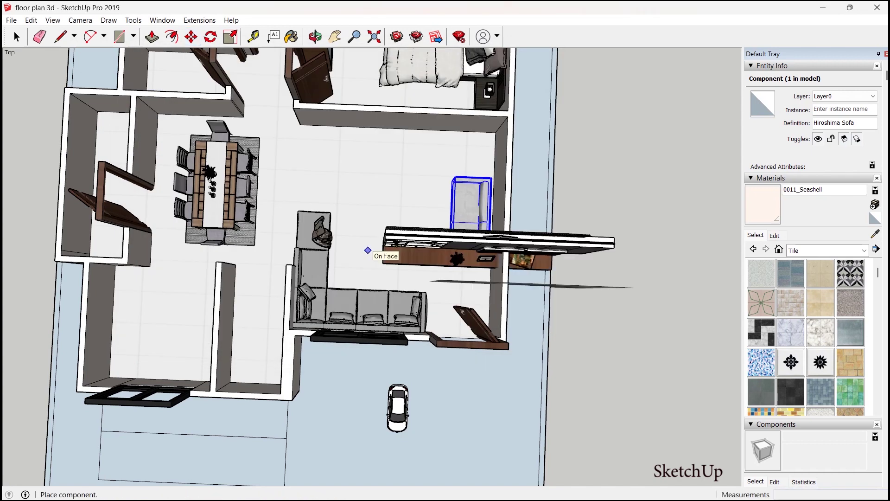
middle_click_drag(377, 249, 247, 184)
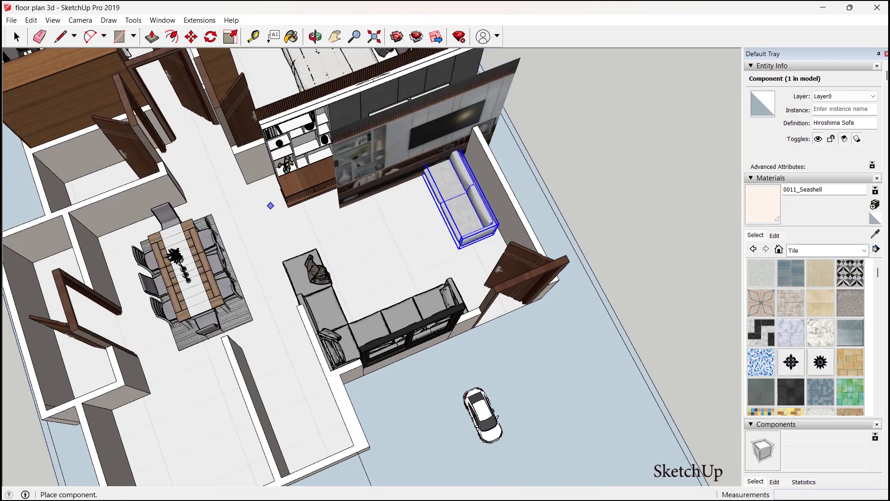
left_click(268, 201)
Step: Explode the imported TV unit to drop its picture panel, and move the unit by its corner to the partition wall's end
right_click(324, 163)
key("m")
middle_click_drag(325, 232, 279, 194)
scroll(262, 310, "up", 5)
scroll(262, 310, "down", 6)
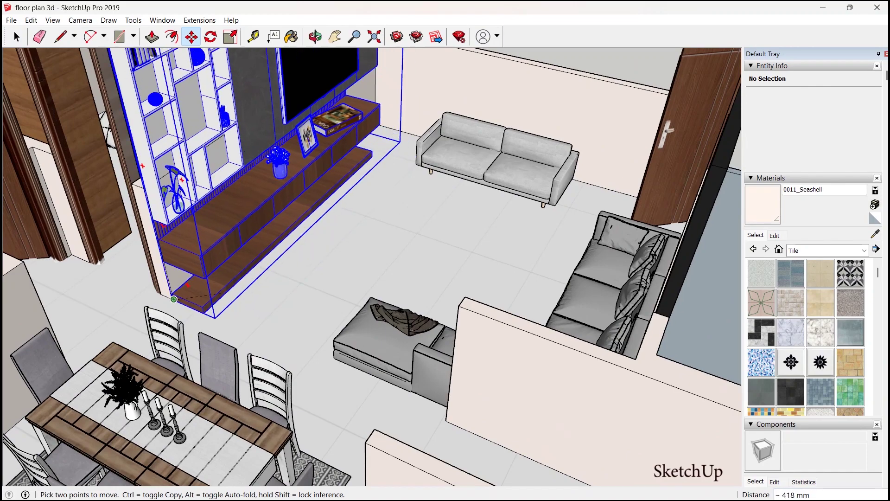
Step: Scale the TV unit to 1.07 along the green axis to fit the partition wall
middle_click_drag(123, 255, 231, 260)
key("s")
left_click(431, 183)
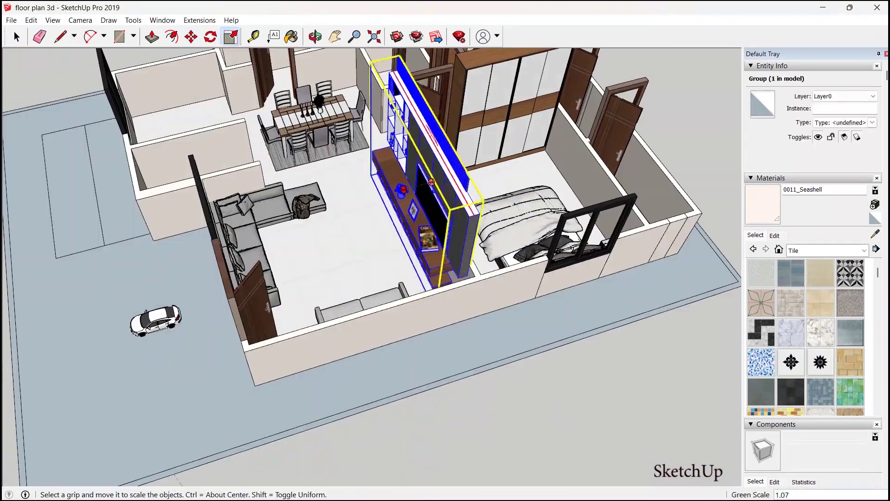
middle_click_drag(431, 183, 324, 188)
Step: Add a horizontal section plane that cuts through the whole house model
left_click(133, 20)
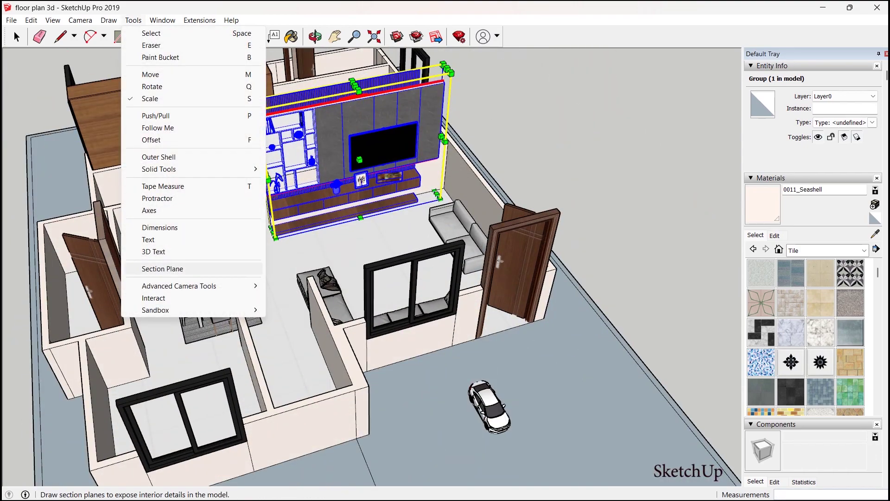
left_click(163, 268)
left_click(295, 269)
scroll(295, 269, "down", 3)
middle_click_drag(296, 268, 245, 296)
key("space")
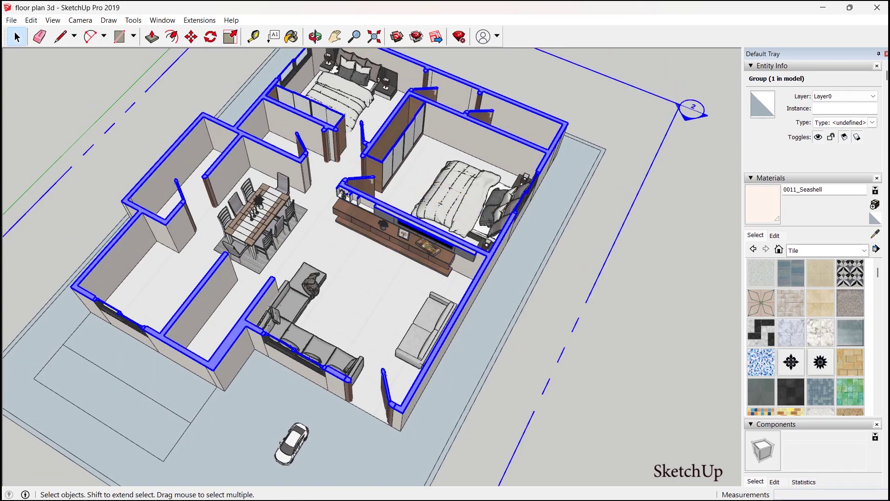
Step: Adjust the section plane's height so it cuts the doors, windows and wardrobes above the wall tops
middle_click_drag(371, 250, 279, 306)
key("space")
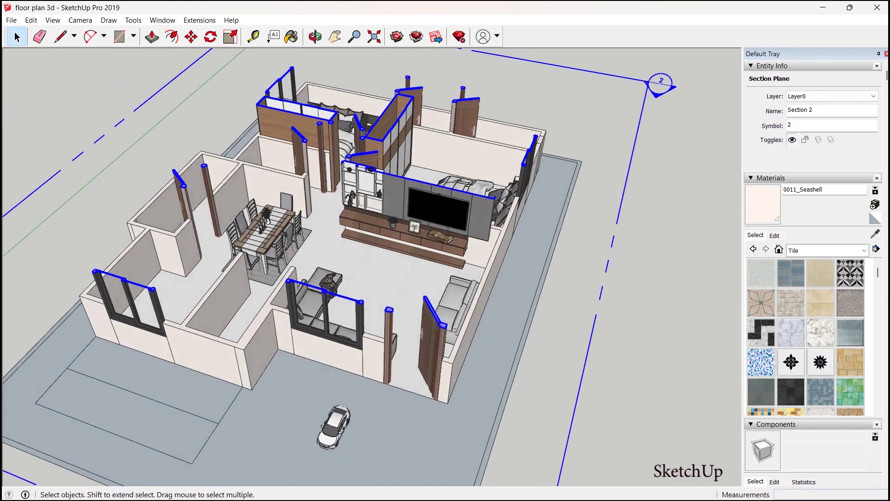
key("m")
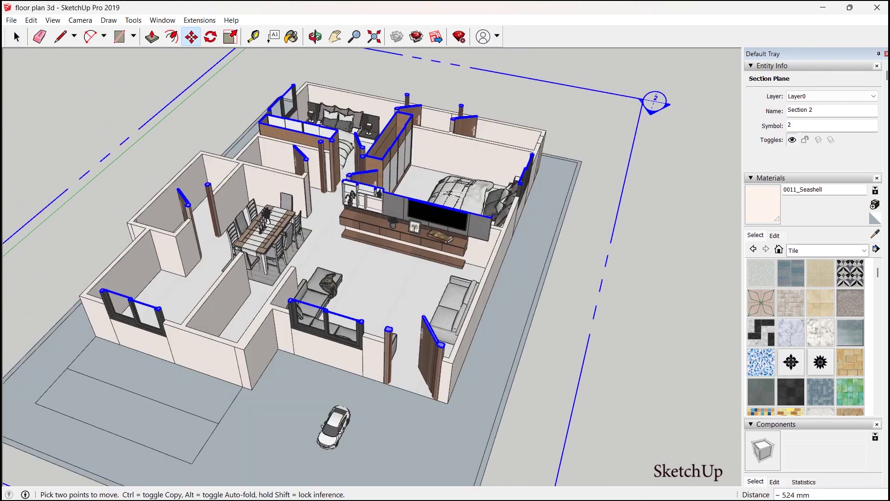
left_click_drag(533, 248, 538, 228)
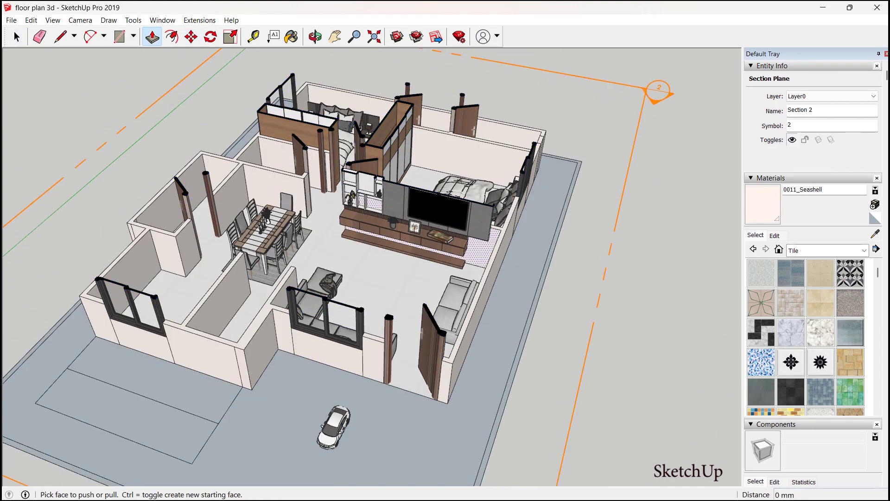
Step: Push/Pull the tops of the living room and bedroom walls up to the section cut
left_click(482, 218)
left_click(510, 206)
middle_click_drag(371, 278, 334, 269)
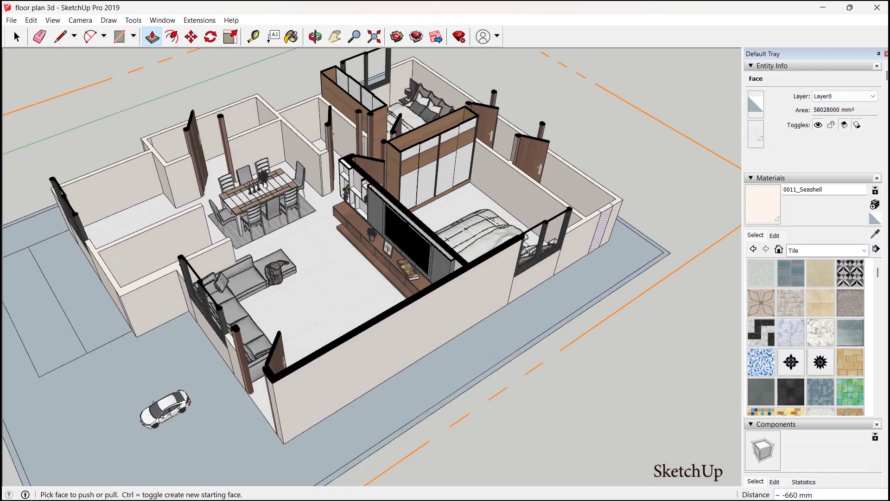
left_click(585, 227)
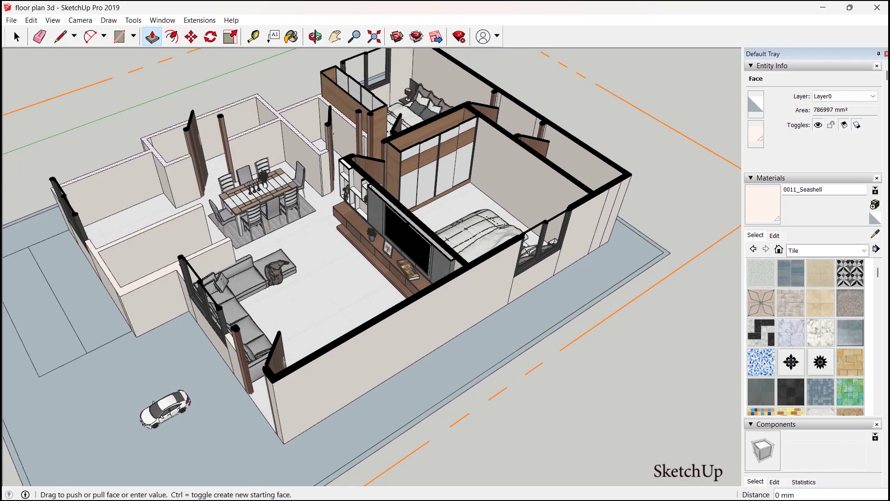
Step: Move the kitchen counter with the stove into the kitchen and rotate it 90 degrees
middle_click_drag(723, 120, 681, 106)
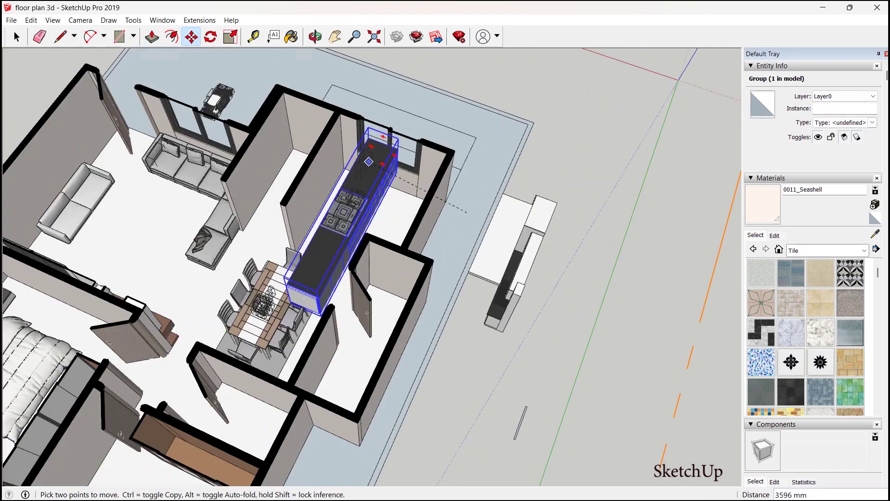
scroll(334, 259, "up", 4)
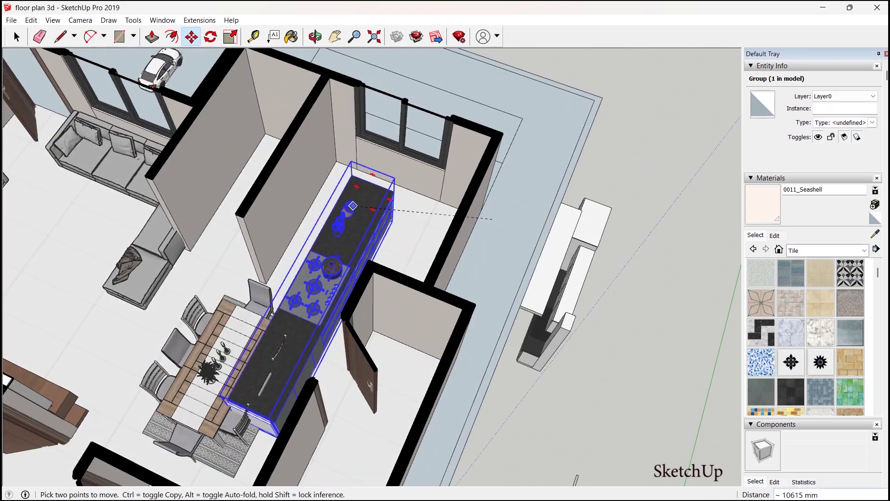
left_click_drag(254, 403, 307, 304)
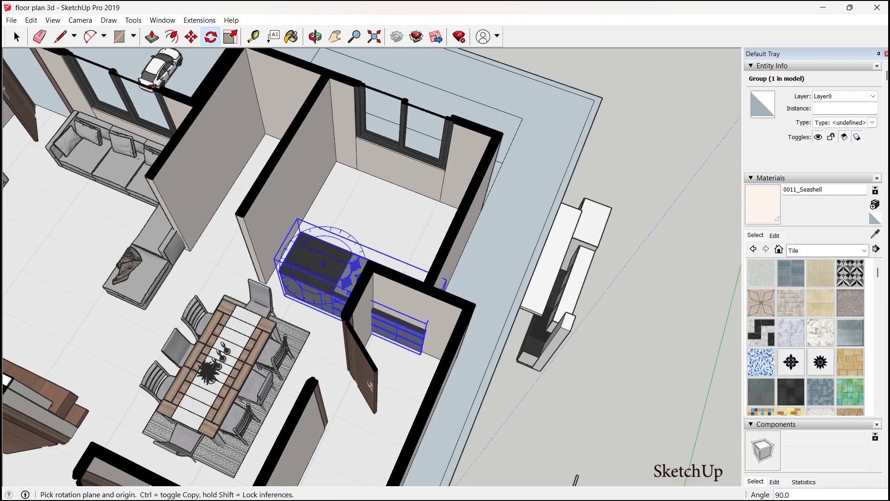
Step: Move the kitchen counter with the stove against the window wall, into the kitchen's corner
middle_click_drag(323, 264, 215, 301)
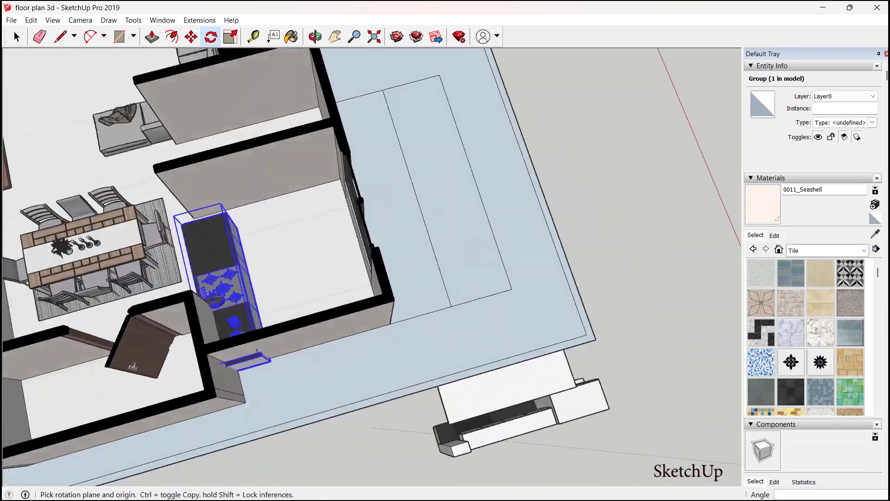
scroll(215, 236, "up", 3)
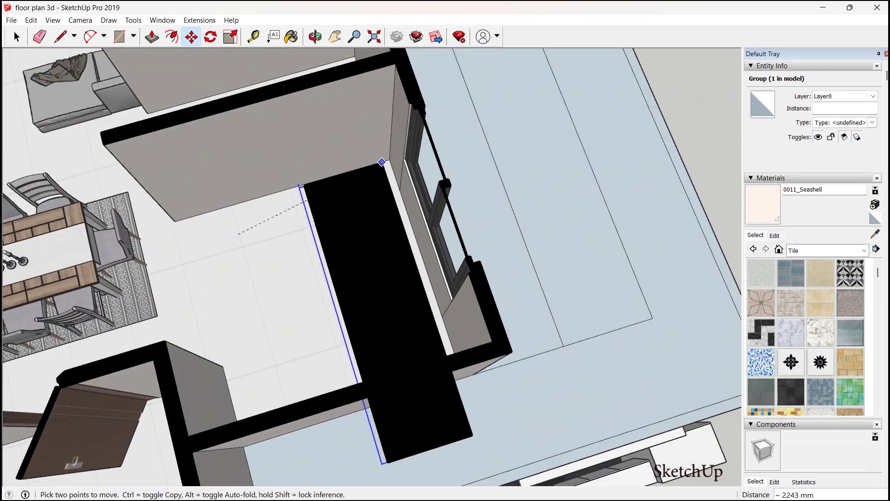
left_click(391, 166)
middle_click_drag(232, 222, 333, 133)
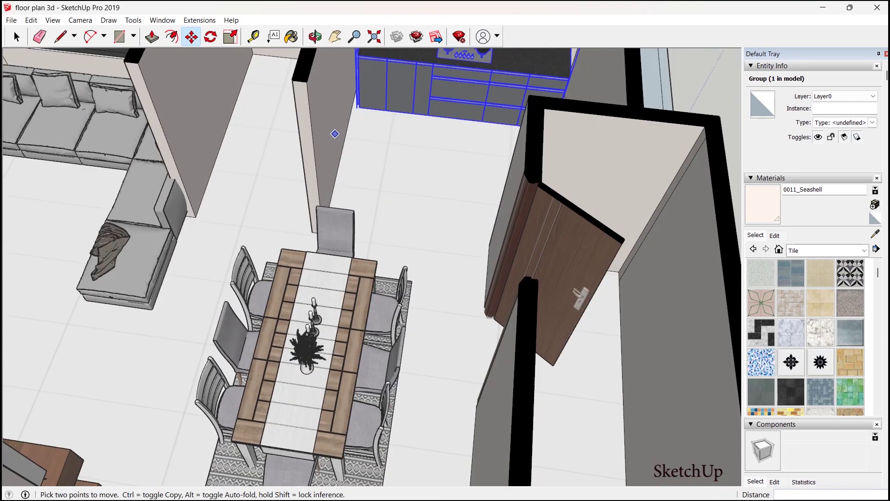
scroll(405, 238, "down", 2)
scroll(393, 59, "up", 1)
scroll(394, 58, "up", 3)
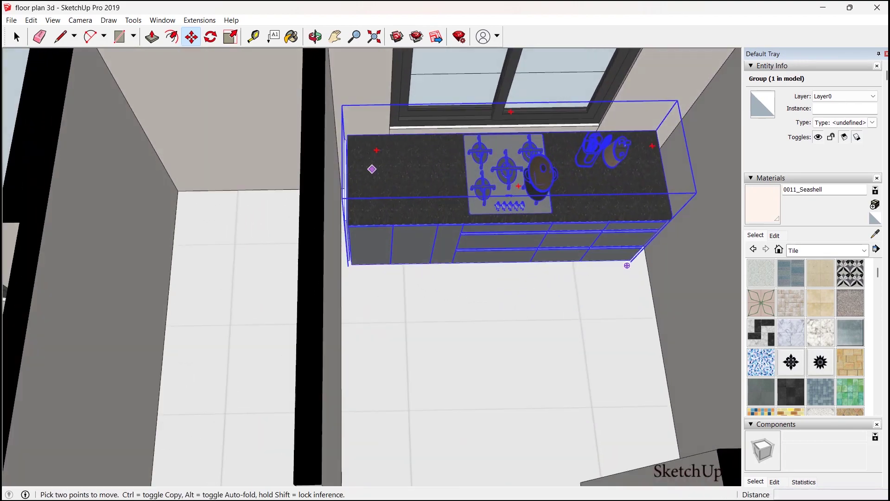
left_click(376, 168)
Step: Scale the kitchen counter lengthwise so it fills the window wall between the two side walls
key("s")
scroll(297, 199, "down", 4)
middle_click_drag(315, 208, 227, 172)
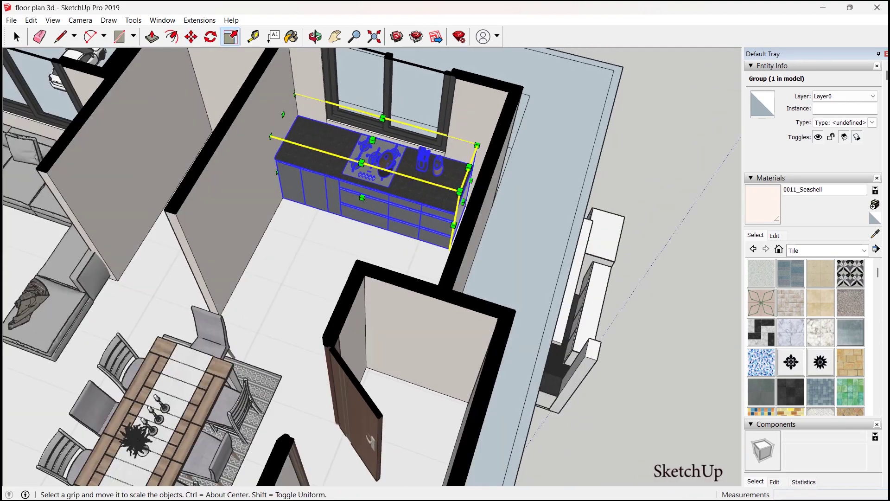
left_click(482, 199)
Step: Position the double-door refrigerator against the kitchen's outer side wall, beside the counter
scroll(445, 204, "down", 3)
middle_click_drag(352, 222, 492, 222)
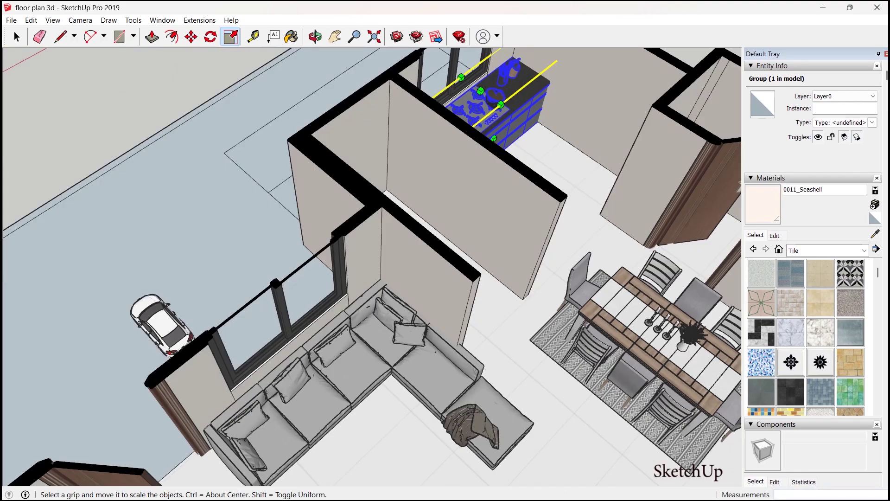
scroll(444, 222, "down", 5)
middle_click_drag(472, 260, 259, 185)
middle_click_drag(260, 259, 399, 186)
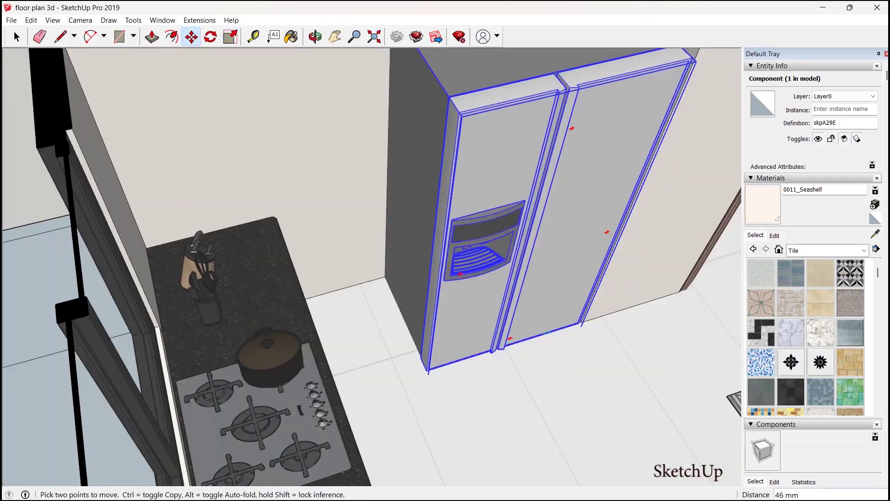
left_click(575, 204)
scroll(510, 223, "down", 4)
middle_click_drag(464, 214, 440, 278)
scroll(368, 266, "down", 4)
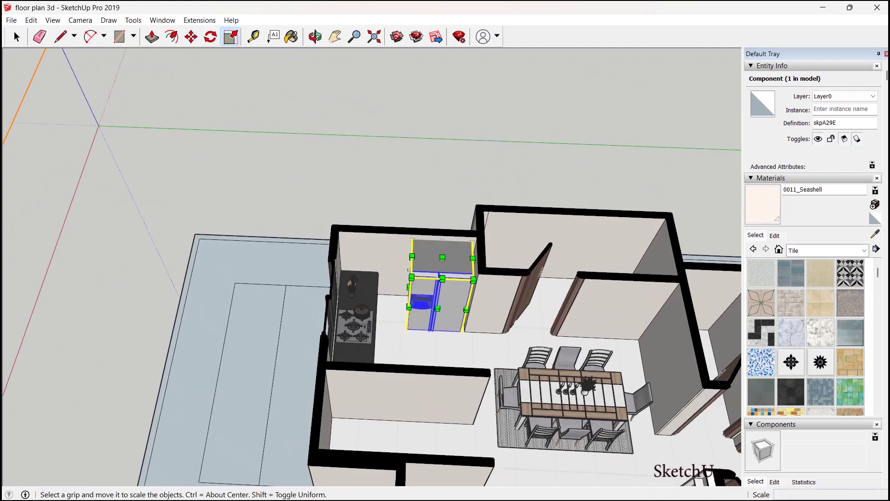
middle_click_drag(445, 278, 371, 259)
key("space")
Step: Move the range hood from the leftover furniture outside the house to above the kitchen counter
left_click(598, 76)
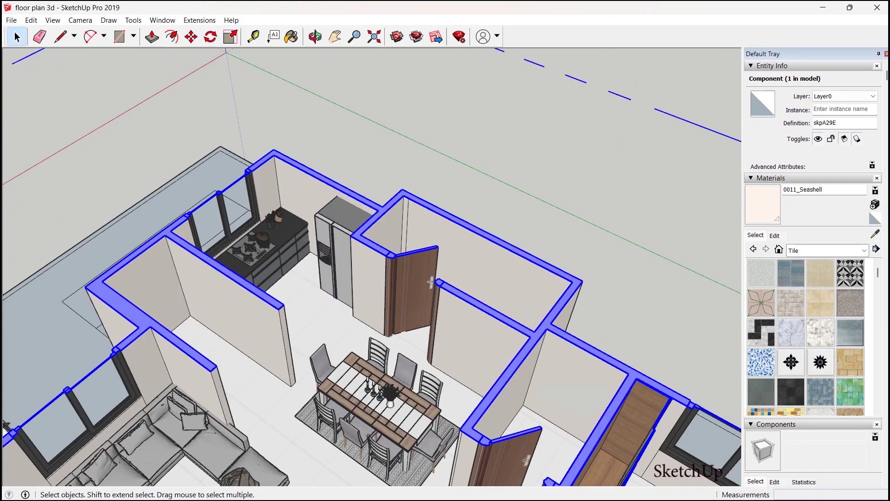
middle_click_drag(491, 250, 343, 241)
left_click(492, 195)
middle_click_drag(463, 259, 352, 232)
scroll(365, 304, "up", 6)
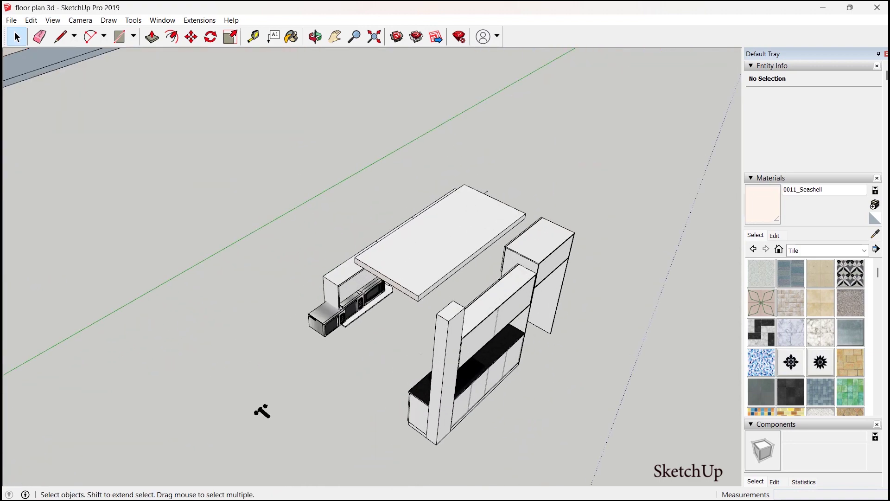
middle_click_drag(366, 303, 378, 260)
key("m")
left_click(424, 263)
scroll(389, 320, "down", 4)
middle_click_drag(300, 234, 445, 361)
left_click(266, 201)
Step: Rotate the range hood to line up with the counter and move it over the stove
key("q")
scroll(254, 125, "up", 6)
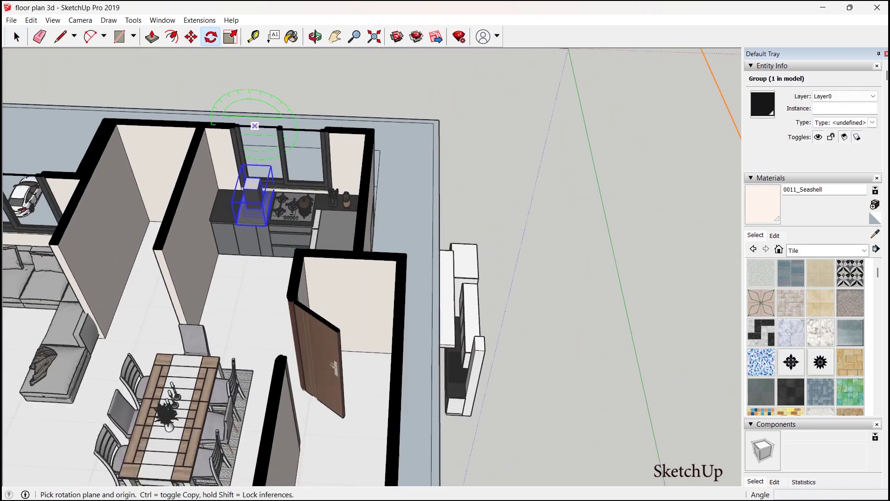
left_click(262, 330)
middle_click_drag(262, 330, 340, 269)
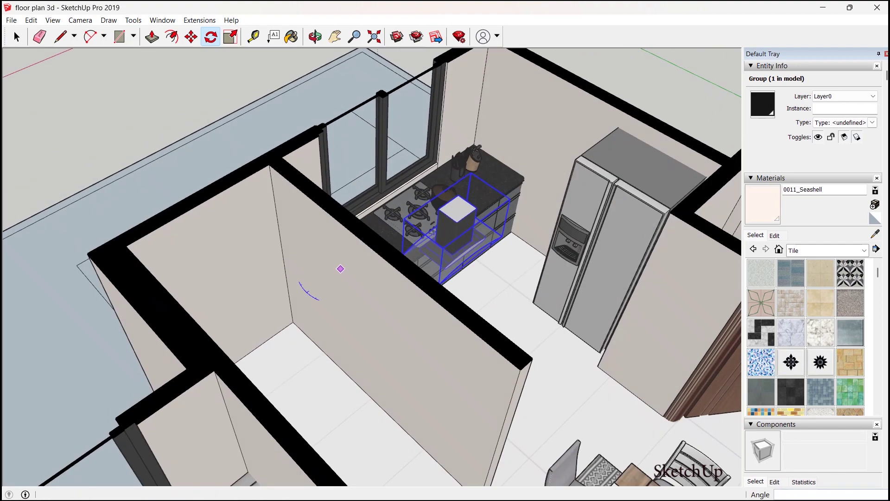
scroll(458, 209, "up", 5)
middle_click_drag(471, 209, 421, 220)
key("m")
left_click(420, 236)
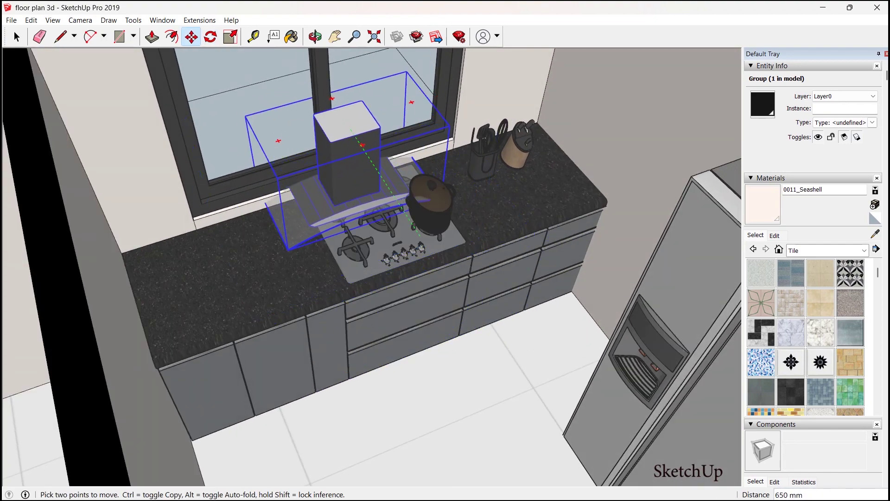
Step: Raise the range hood by 800 mm over the stove and fine-tune its position
scroll(367, 184, "down", 6)
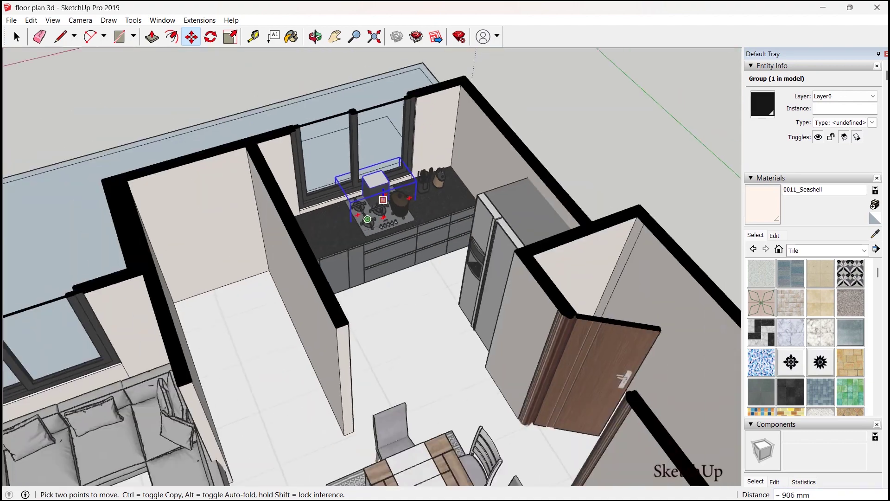
scroll(367, 184, "up", 6)
type("800")
key("Return")
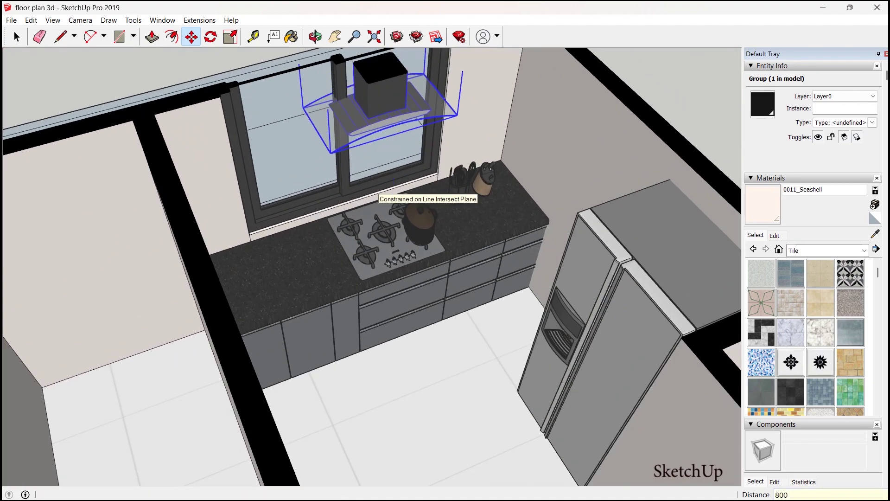
left_click(369, 124)
left_click(369, 154)
middle_click_drag(417, 232, 361, 227)
scroll(398, 199, "down", 4)
Step: Delete all the leftover furniture objects lying outside the house
key("space")
left_click(603, 259)
middle_click_drag(603, 259, 505, 278)
scroll(505, 278, "down", 2)
scroll(404, 457, "down", 3)
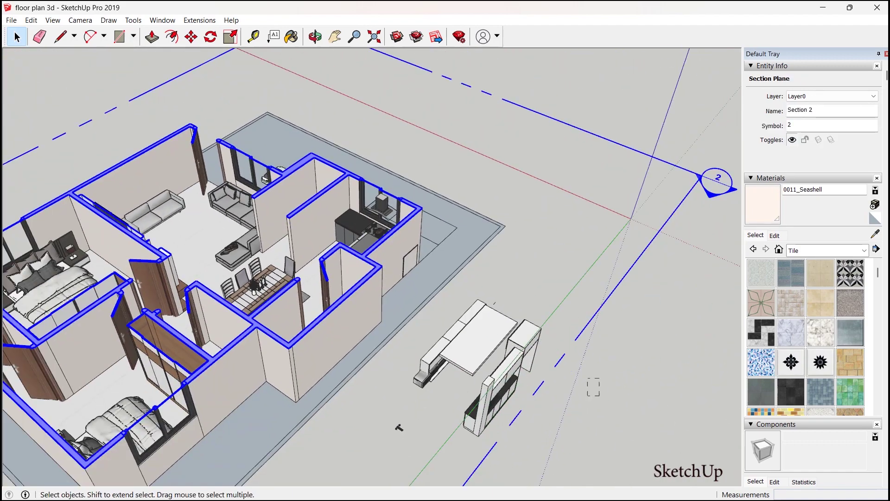
left_click(532, 356)
middle_click_drag(532, 355, 346, 188)
scroll(345, 188, "down", 4)
left_click_drag(531, 274, 256, 428)
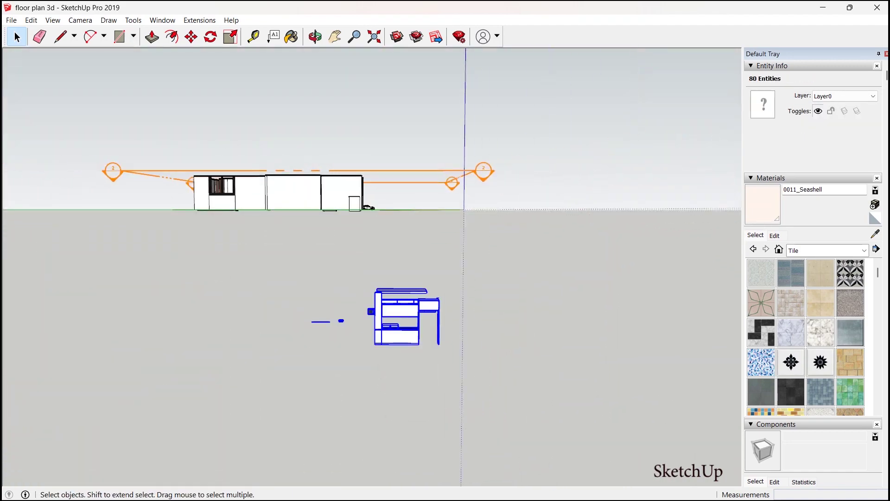
key("Delete")
Step: Separate the driveway from the front yard with a line and paint it with Concrete Pavers Block Multi
middle_click_drag(399, 204, 278, 320)
scroll(334, 185, "up", 4)
middle_click_drag(352, 209, 278, 246)
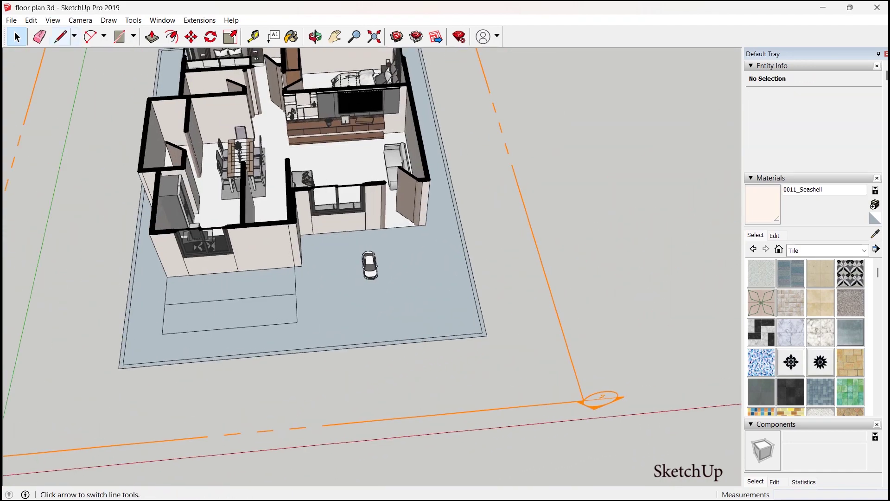
left_click(299, 348)
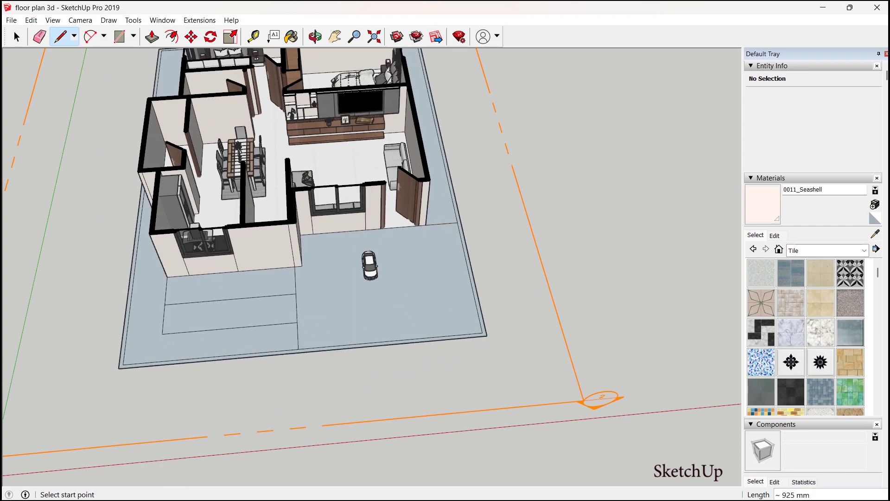
left_click(791, 273)
left_click(394, 297)
Step: Scale the car up to fit the driveway and move it fully onto the paving
scroll(377, 268, "up", 2)
key("space")
left_click(370, 265)
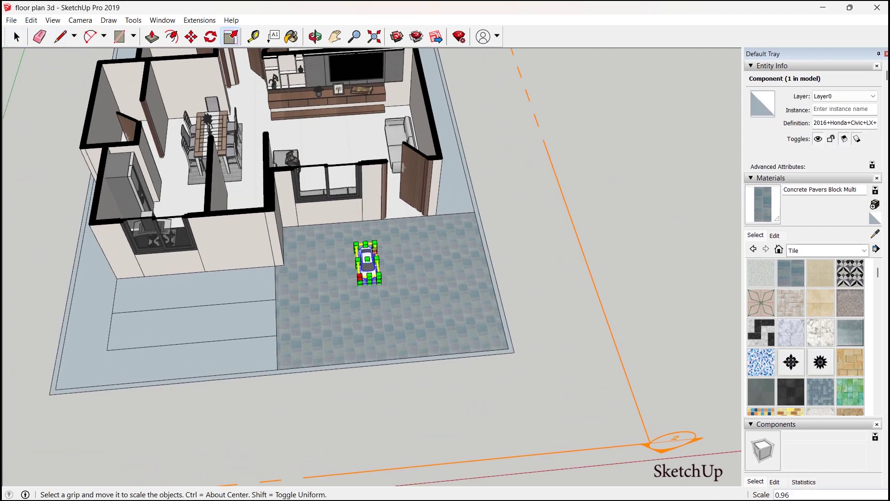
left_click_drag(360, 280, 310, 374)
key("m")
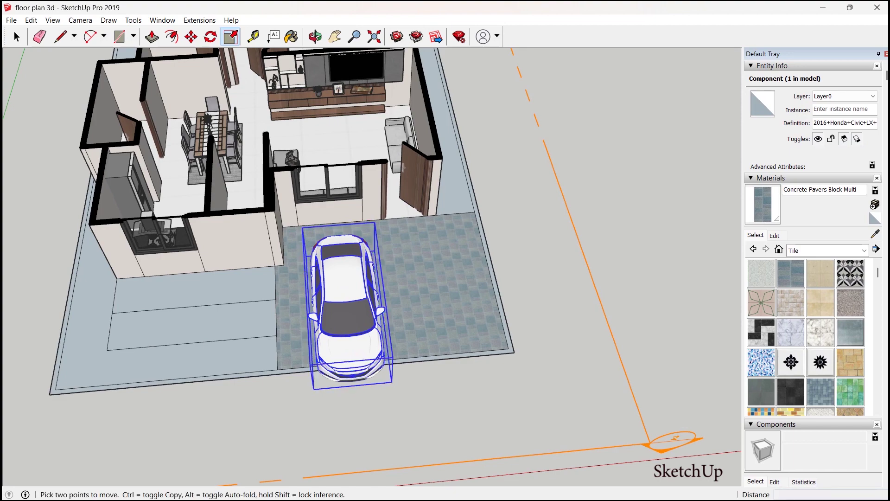
left_click_drag(416, 326, 414, 292)
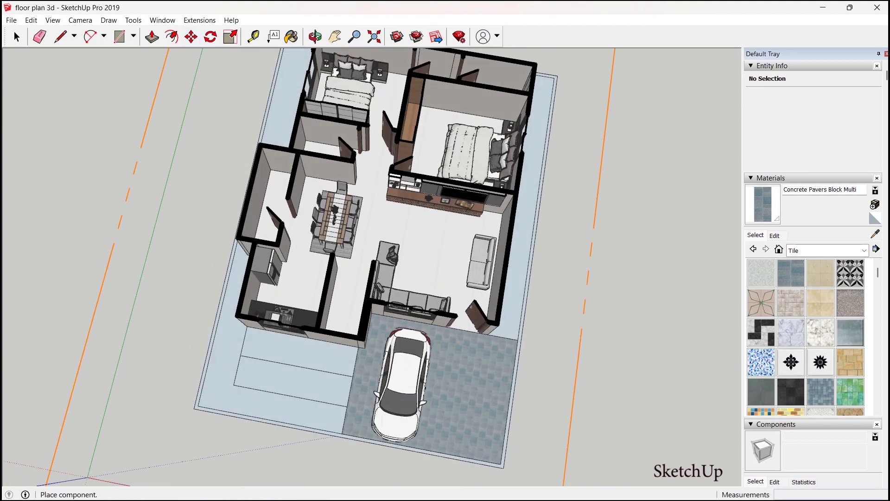
Step: Place the toilet component in the small bathroom behind the dining area
scroll(324, 118, "up", 4)
left_click(296, 178)
left_click(315, 173)
Step: Copy the toilet into the narrow bathroom next to the large bedroom
key("ctrl")
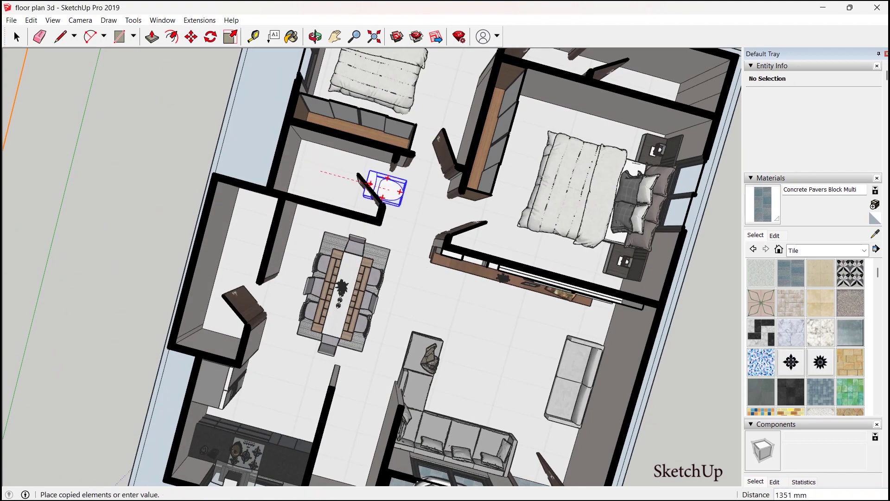
scroll(288, 191, "down", 3)
scroll(519, 114, "up", 5)
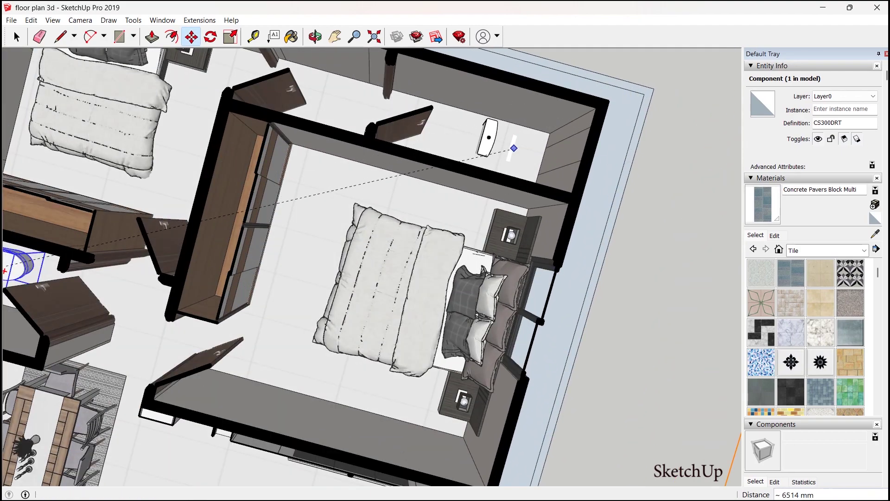
left_click(524, 143)
scroll(514, 160, "up", 3)
left_click(524, 147)
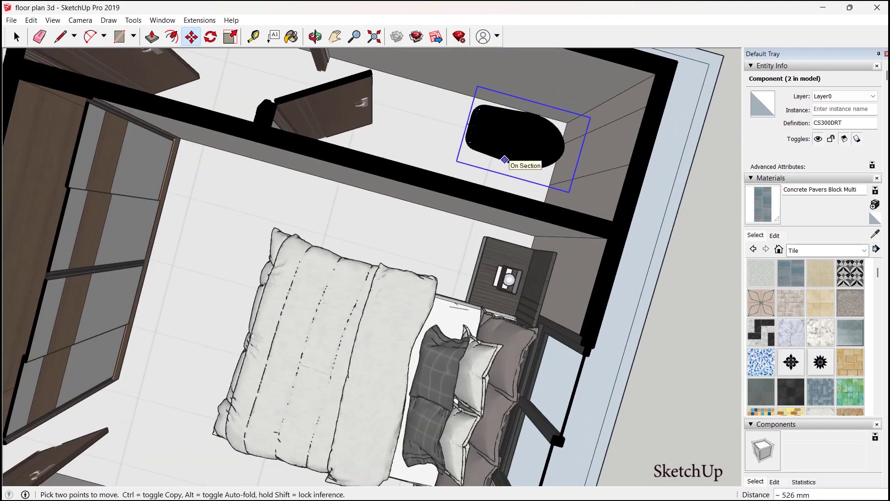
Step: Lower the copied toilet below the section cut and position it near the bathroom's end wall
middle_click_drag(504, 157, 294, 196)
middle_click_drag(189, 237, 164, 256)
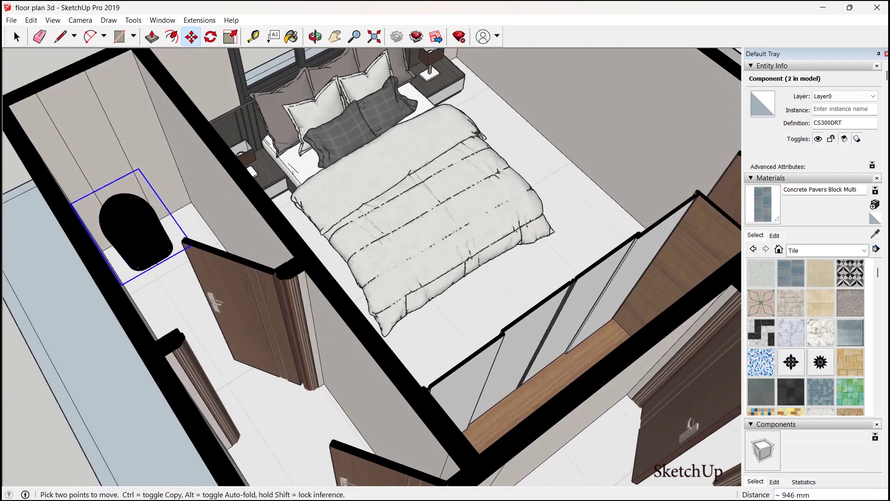
left_click(164, 253)
middle_click_drag(153, 200, 100, 225)
scroll(223, 197, "up", 4)
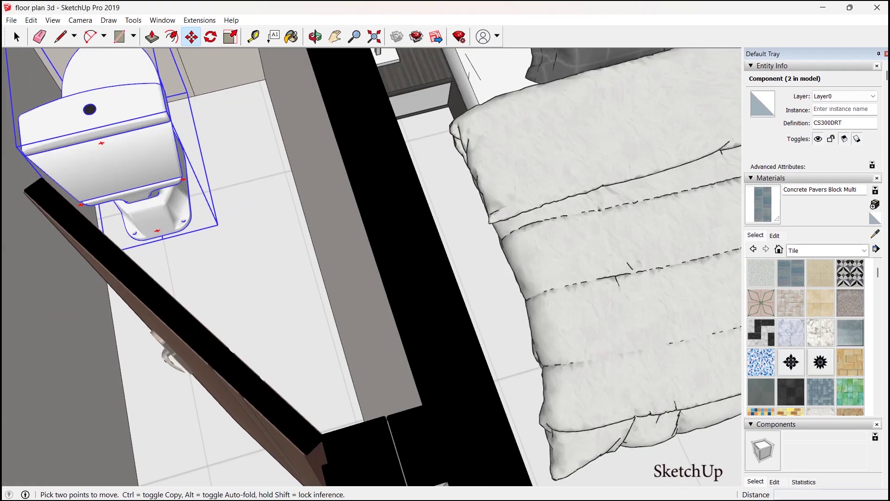
left_click(188, 224)
left_click(229, 218)
middle_click_drag(229, 218, 301, 200)
scroll(231, 213, "down", 2)
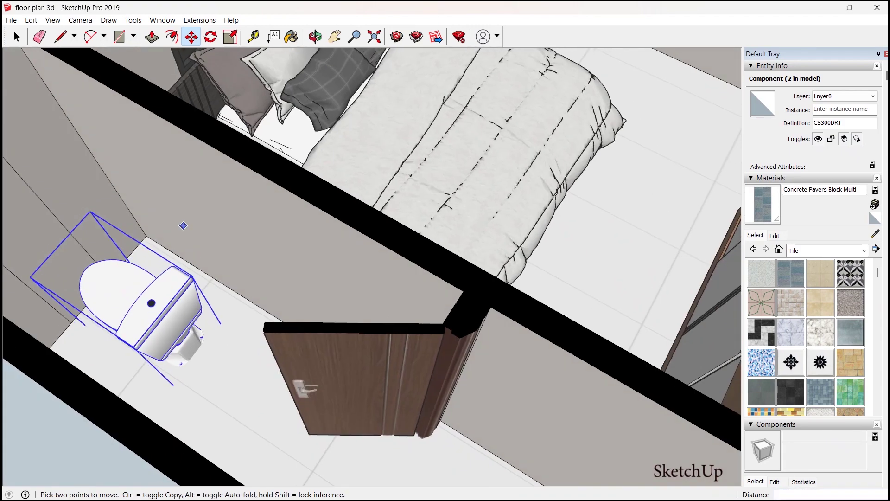
Step: Flip the copied toilet so its tank backs onto the end wall, and set it on the floor
right_click(186, 281)
mouse_move(296, 454)
left_click(370, 464)
left_click(188, 354)
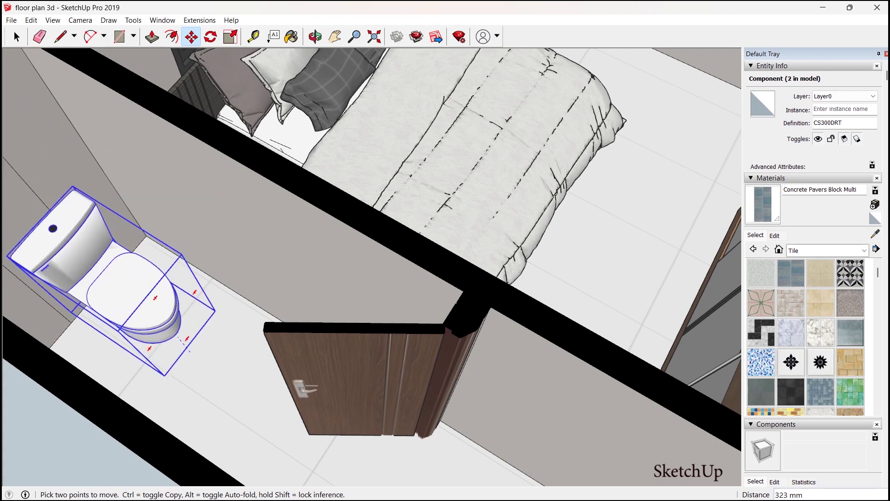
scroll(187, 338, "up", 5)
middle_click_drag(187, 338, 124, 204)
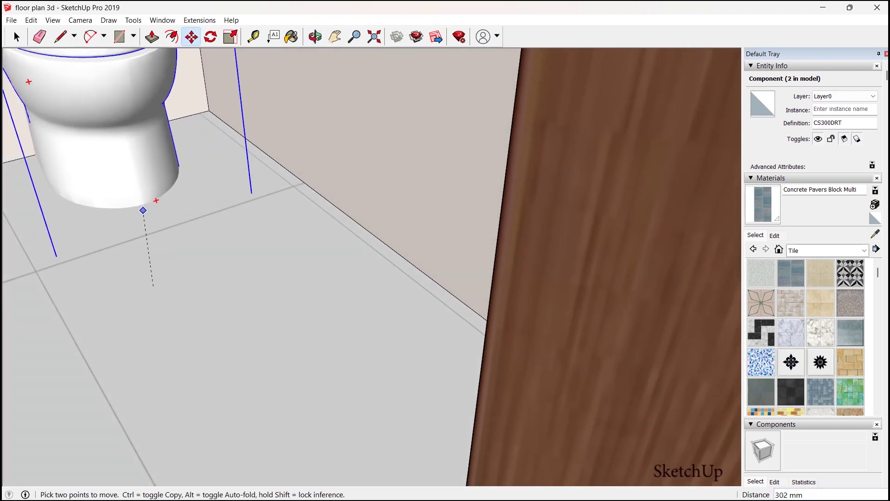
left_click(146, 246)
scroll(347, 56, "down", 4)
scroll(369, 48, "down", 5)
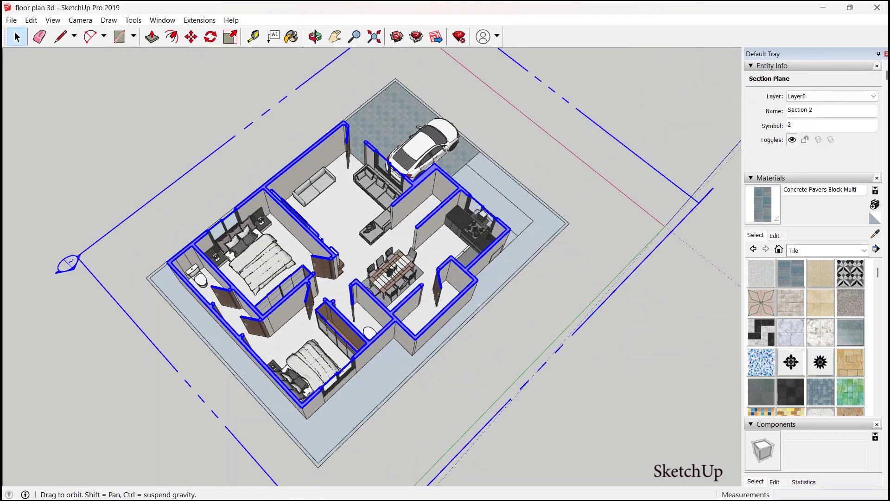
Step: Paint the yard around the house with Grass Dark Green from the landscaping materials
middle_click_drag(370, 255, 222, 265)
scroll(371, 255, "up", 3)
scroll(533, 350, "up", 3)
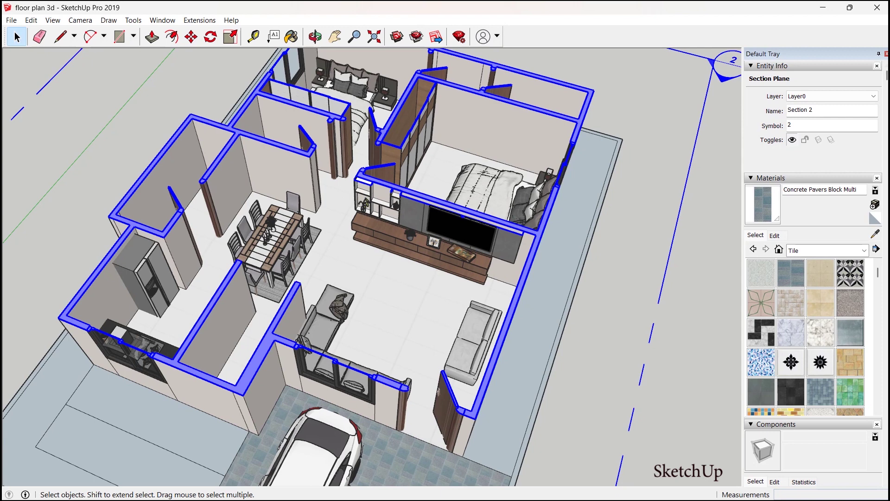
left_click(827, 250)
left_click(816, 309)
left_click(827, 250)
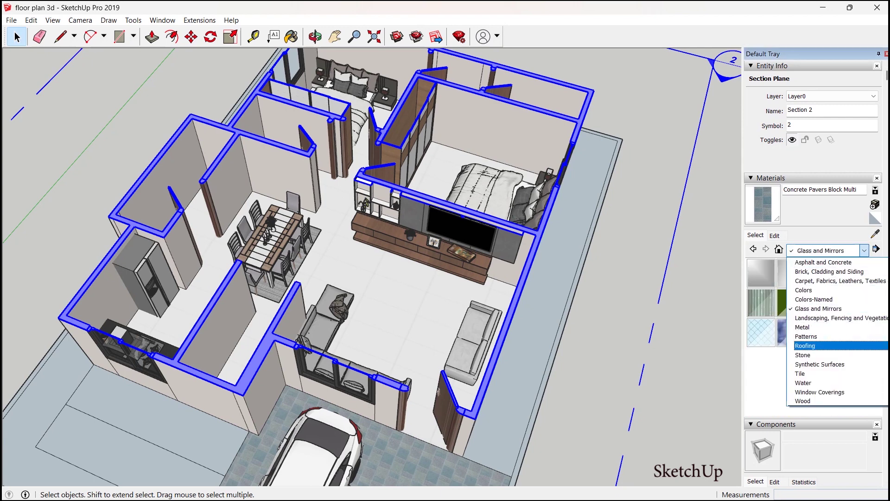
left_click(818, 318)
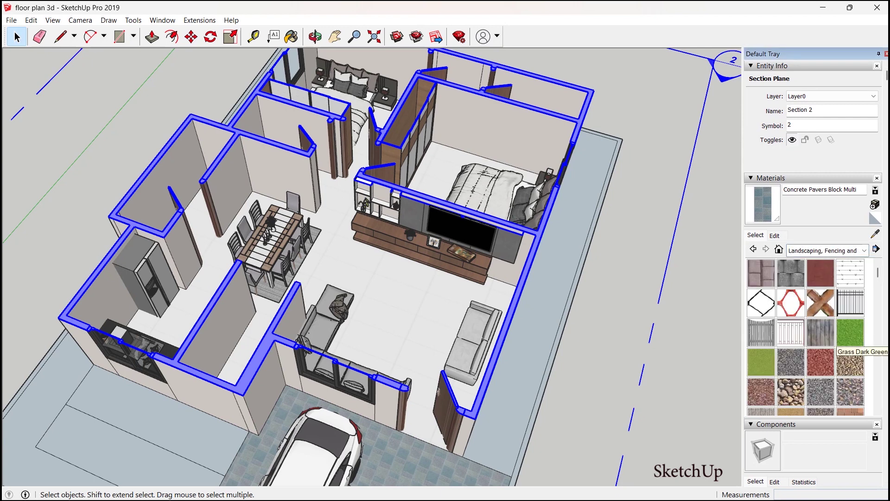
left_click(850, 332)
left_click(547, 325)
scroll(402, 301, "down", 3)
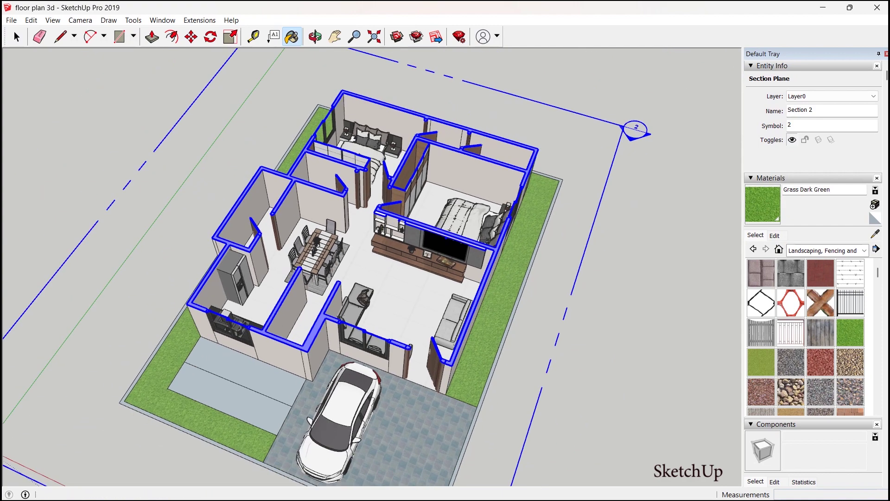
left_click(11, 20)
left_click(28, 192)
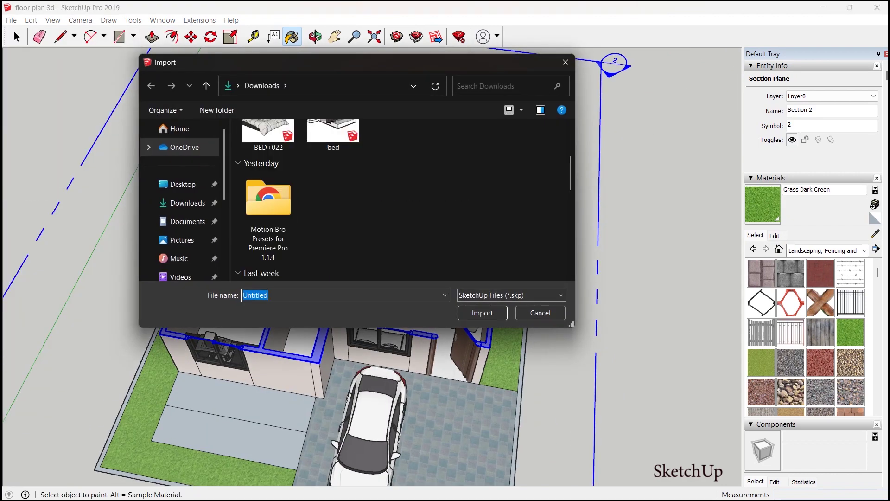
scroll(402, 200, "up", 3)
scroll(402, 200, "down", 15)
scroll(187, 184, "down", 3)
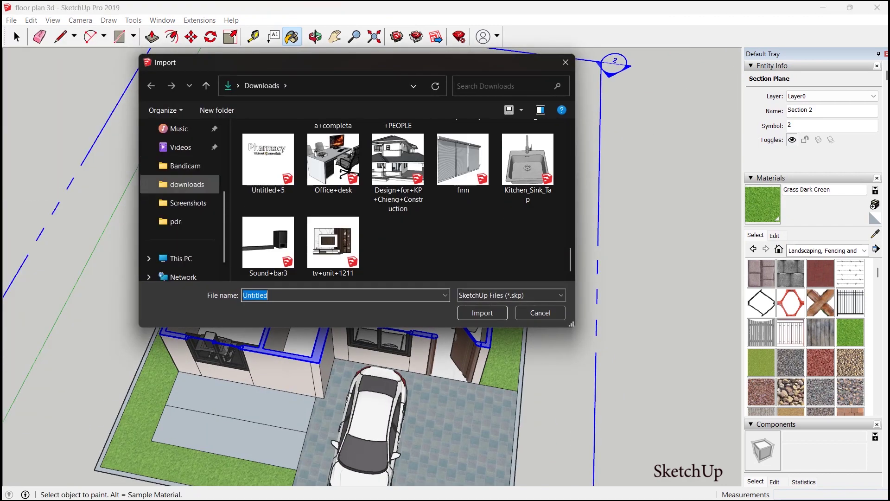
left_click(187, 184)
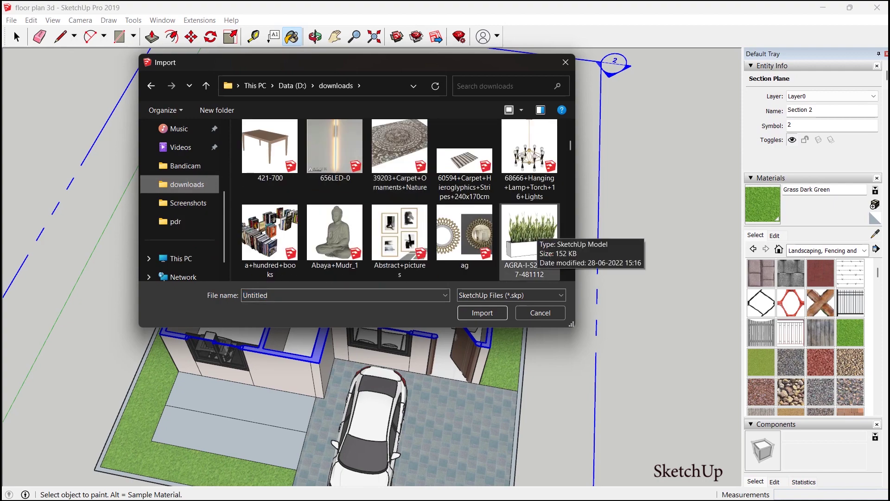
double_click(538, 231)
middle_click_drag(518, 266, 569, 374)
scroll(515, 307, "up", 3)
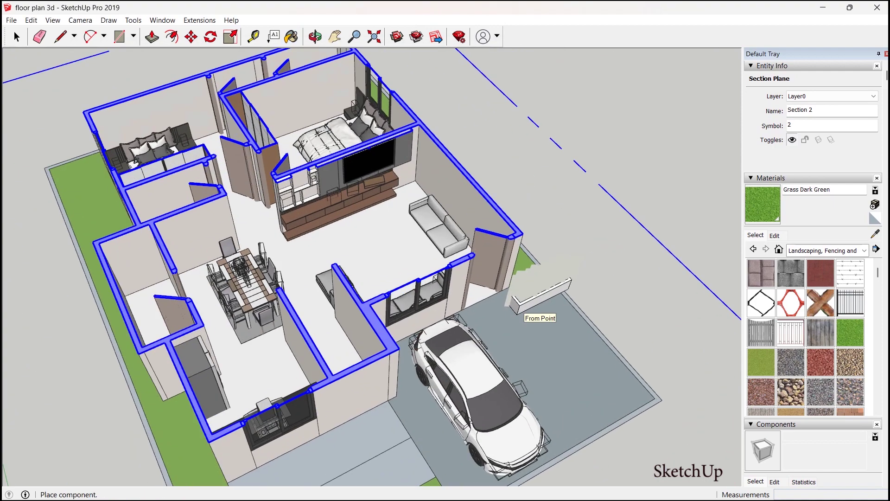
left_click(507, 309)
middle_click_drag(529, 324, 473, 322)
Step: Rotate the planter a quarter turn so it runs parallel to the driveway's side edge
left_click(211, 36)
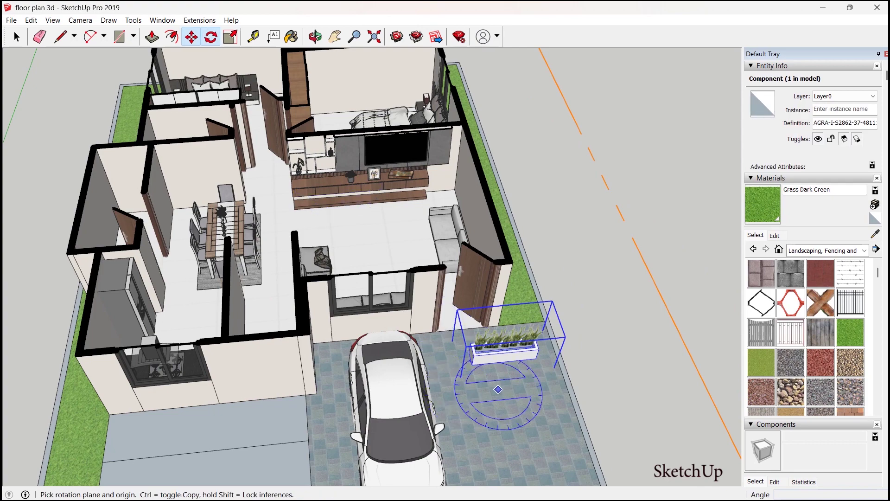
type("90")
key("Return")
key("ctrl+z")
left_click(495, 405)
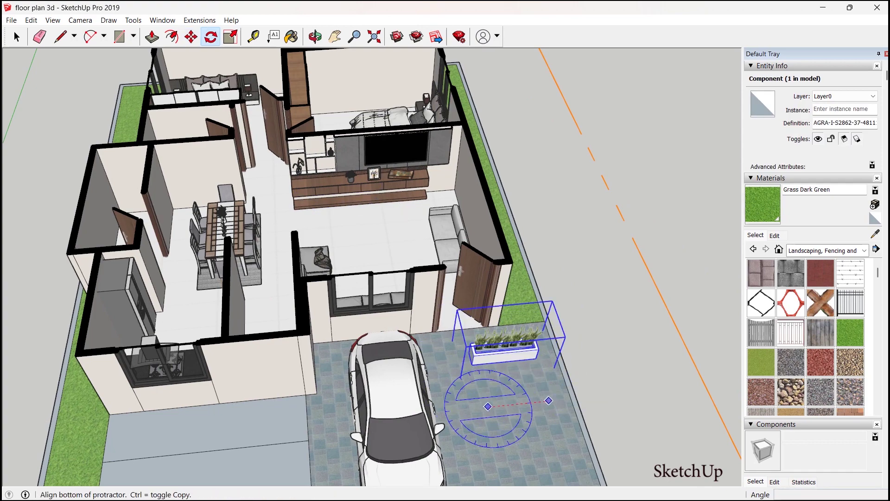
left_click(447, 409)
left_click(471, 315)
Step: Move the planter to the driveway's outer side edge near the front corner and scale it to fit there
middle_click_drag(471, 311, 649, 408)
scroll(640, 366, "up", 3)
left_click(640, 367)
left_click(697, 416)
key("s")
left_click(625, 356)
left_click(570, 282)
mouse_move(598, 334)
middle_mouse_down()
mouse_move(603, 341)
mouse_move(607, 325)
middle_mouse_up()
left_click(616, 384)
left_click(611, 386)
scroll(607, 385, "down", 2)
middle_click_drag(607, 385, 566, 259)
scroll(603, 297, "down", 4)
key("space")
left_click(617, 185)
Step: Import the maceta+fina potted plant and place it in the living room corner between the TV unit and the small sofa
left_click(11, 20)
left_click(35, 192)
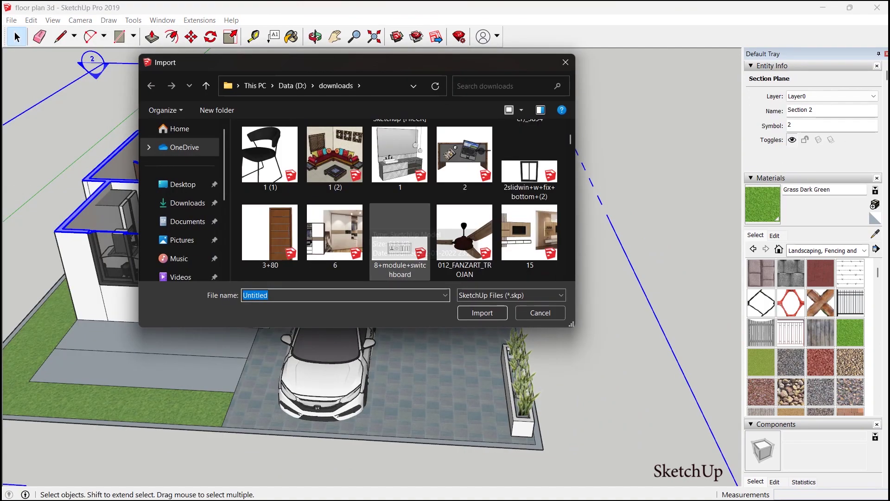
scroll(352, 195, "down", 10)
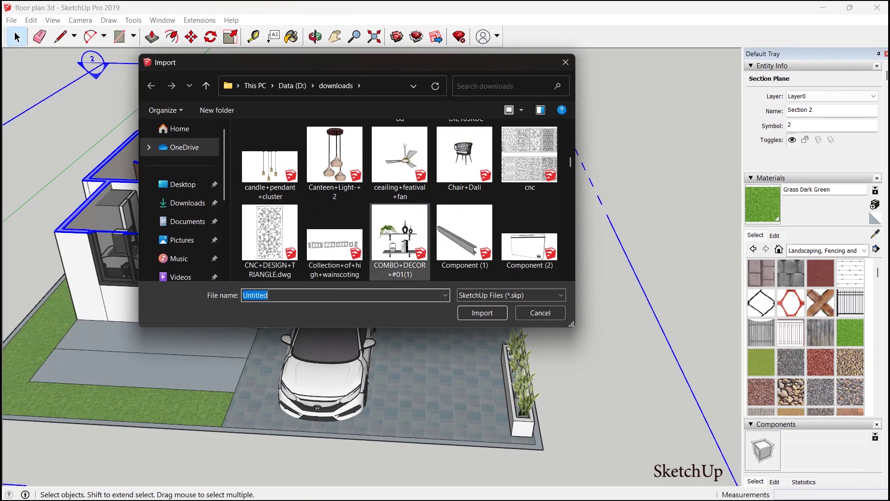
scroll(404, 231, "down", 8)
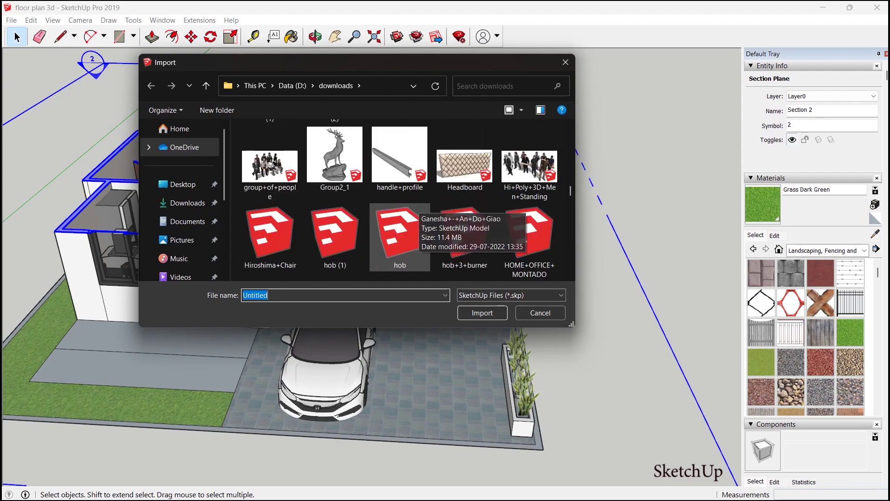
double_click(402, 243)
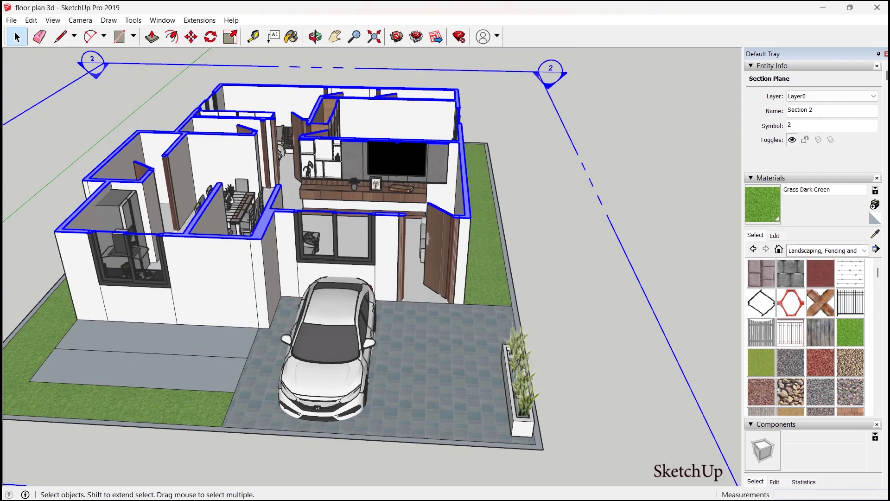
scroll(407, 234, "up", 10)
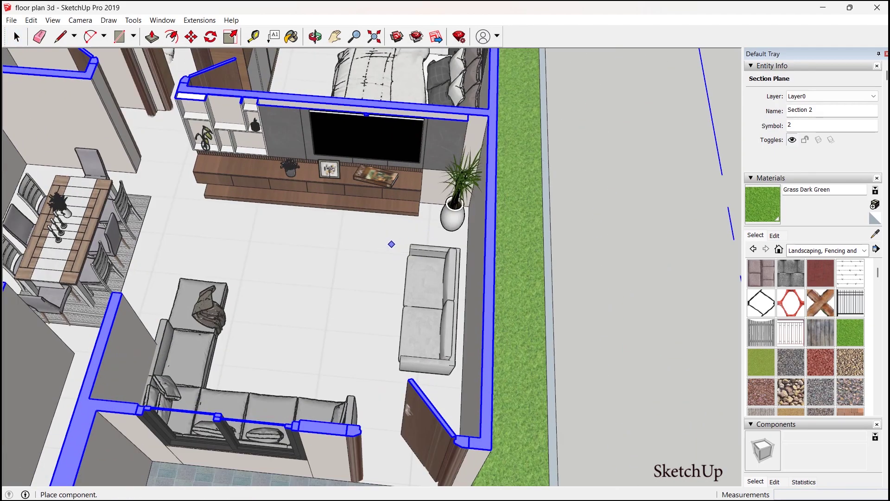
left_click(391, 243)
middle_click_drag(392, 244, 617, 144)
Step: Scale the potted plant along its height and copy it to the small sofa's other end, beside the entrance door
key("s")
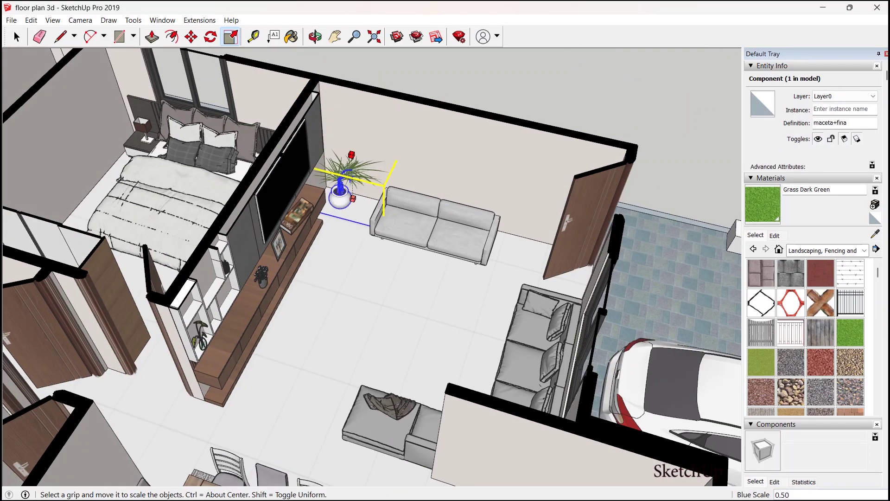
left_click_drag(351, 164, 351, 103)
middle_click_drag(393, 163, 449, 174)
key("m")
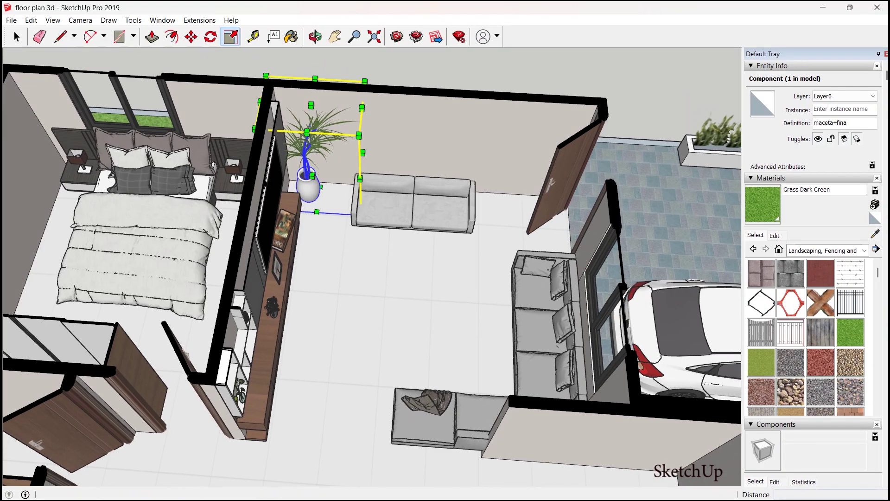
left_click(309, 201)
key("ctrl")
left_click(500, 212)
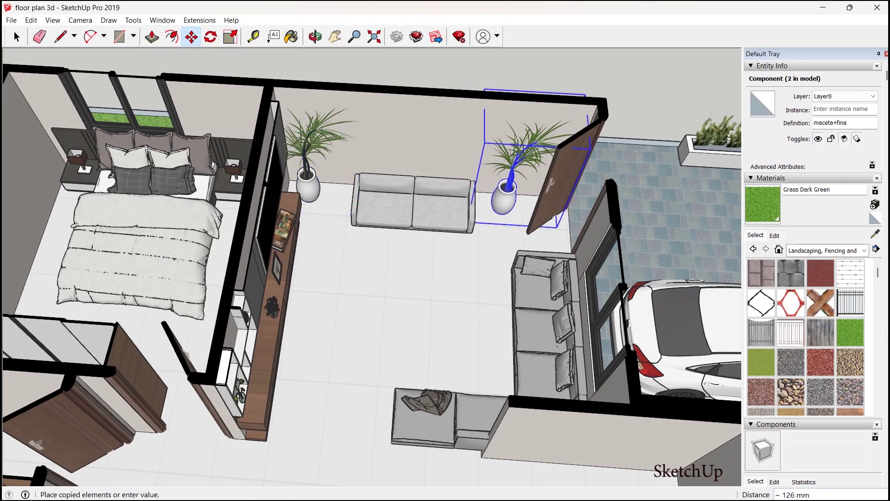
Step: Copy the potted plant beside the partition wall behind the L-shaped sofa
scroll(372, 212, "down", 3)
middle_click_drag(372, 212, 476, 305)
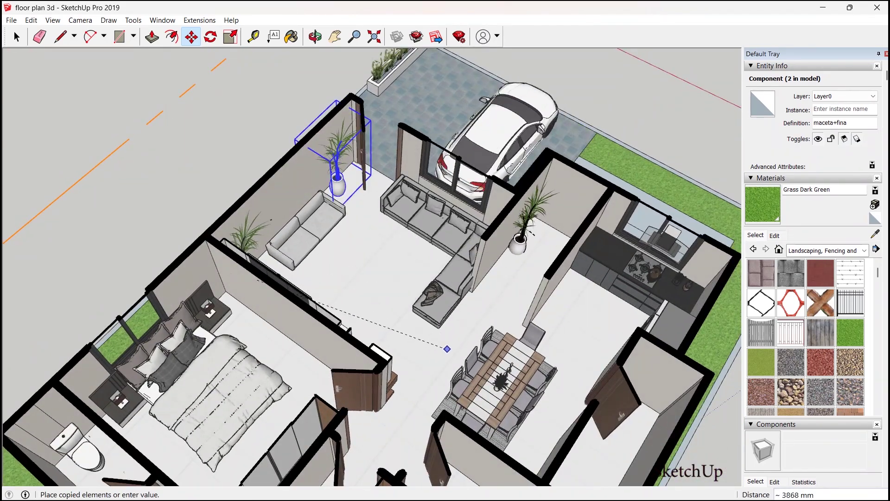
left_click(487, 292)
left_click(488, 292)
Step: Copy the potted plant into the corner of the dining area, next to the bathroom wall
key("ctrl")
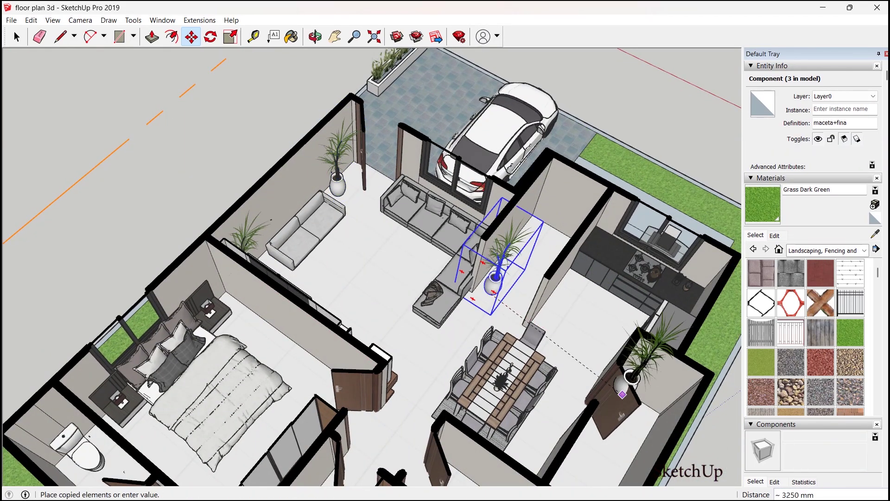
scroll(642, 390, "down", 2)
middle_click_drag(635, 385, 524, 359)
scroll(417, 301, "up", 2)
scroll(201, 348, "down", 2)
middle_click_drag(201, 348, 171, 331)
scroll(384, 251, "down", 2)
middle_click_drag(383, 250, 222, 287)
scroll(222, 296, "up", 2)
middle_click_drag(278, 297, 221, 278)
left_click(352, 355)
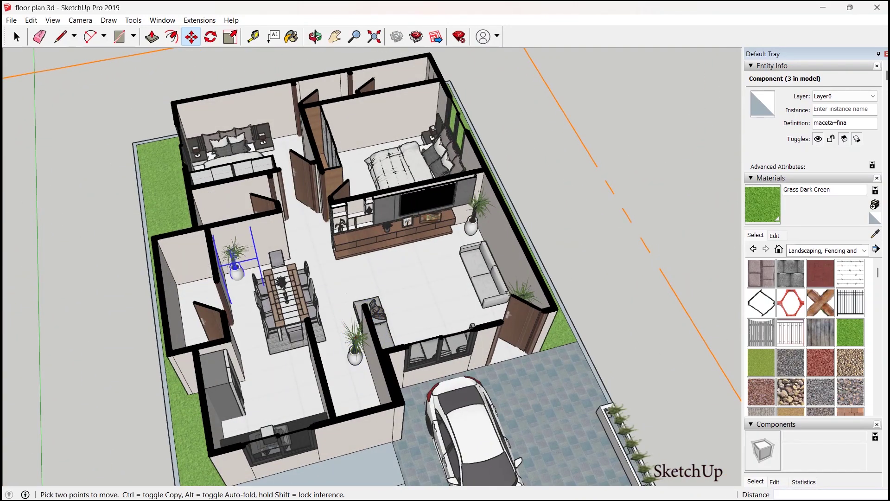
scroll(371, 259, "down", 2)
middle_click_drag(407, 296, 325, 273)
key("space")
left_click(593, 259)
Step: Paint the narrow boundary strip around the plot with 0042_Sienna from the named colors
key("p")
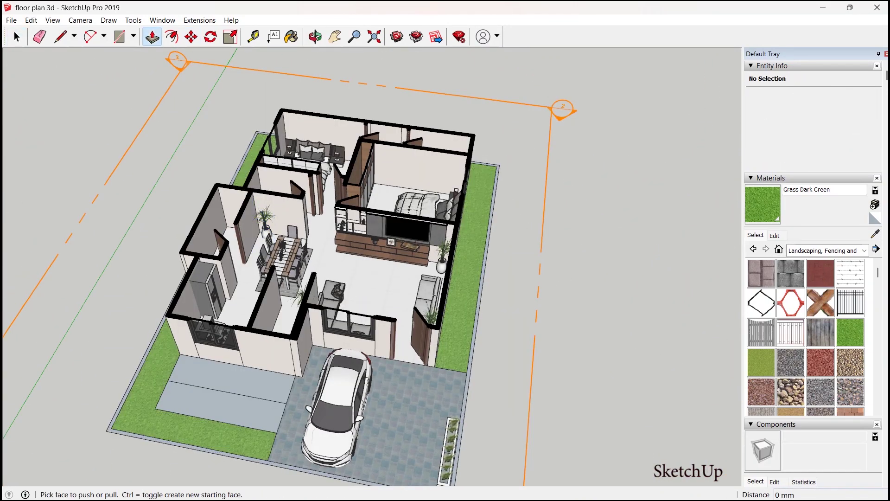
left_click(825, 250)
left_click(808, 295)
scroll(806, 334, "down", 6)
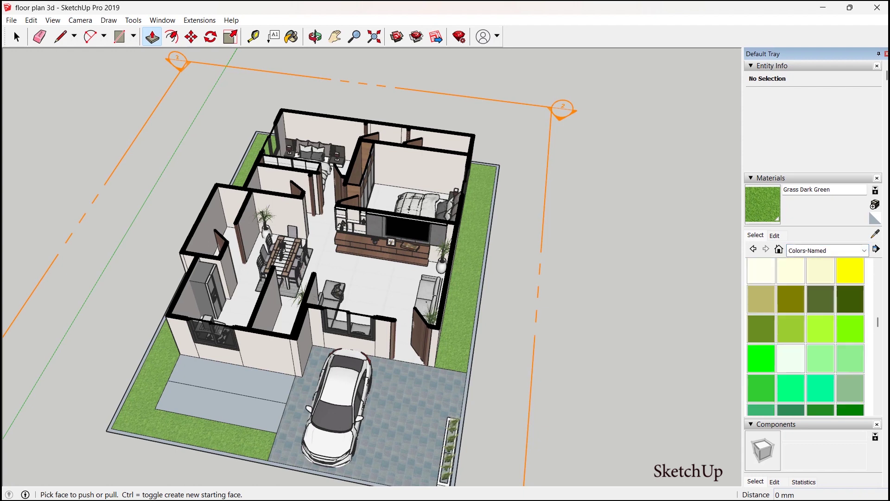
scroll(806, 334, "up", 6)
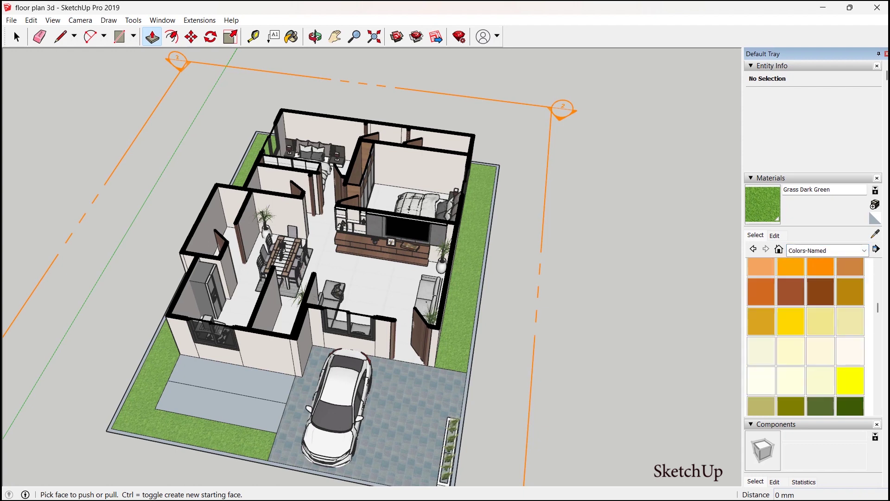
left_click(790, 291)
Step: Extrude the boundary strip upward 1011 mm with Push/Pull to form the compound wall
key("p")
left_click(278, 463)
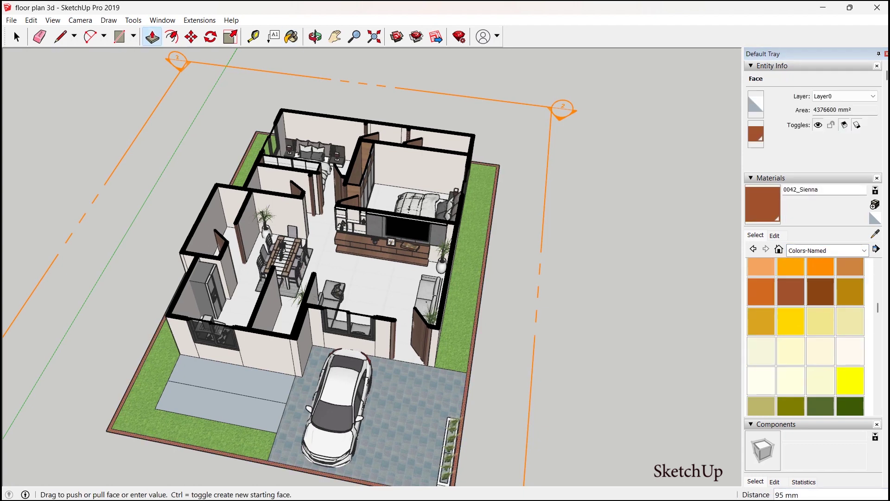
left_click(278, 450)
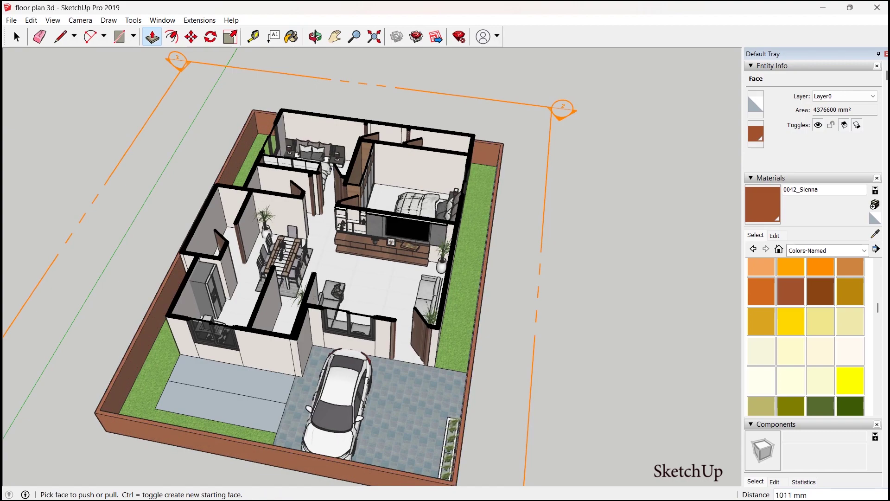
scroll(324, 417, "down", 3)
middle_click_drag(352, 426, 264, 399)
scroll(262, 399, "up", 5)
Step: Split the front compound wall at the driveway's edge and push that section through its 100 mm thickness to open the entrance
key("l")
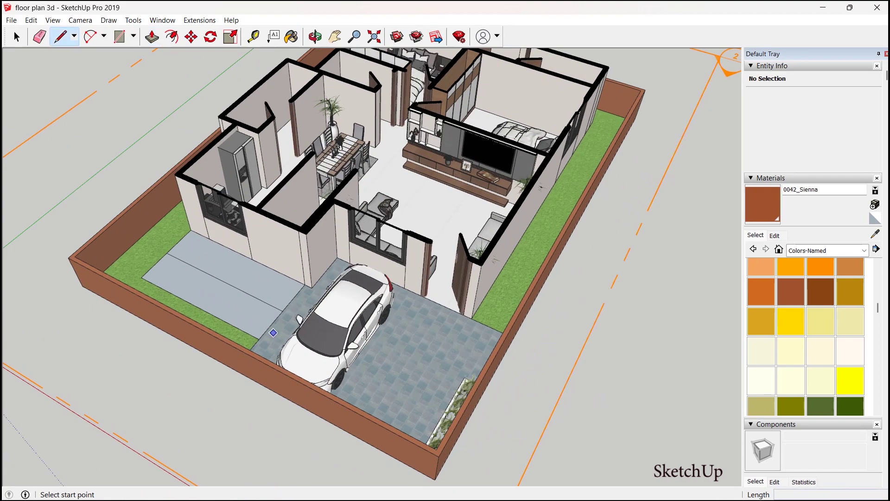
middle_click_drag(273, 332, 88, 385)
key("p")
left_click(211, 136)
left_click(204, 124)
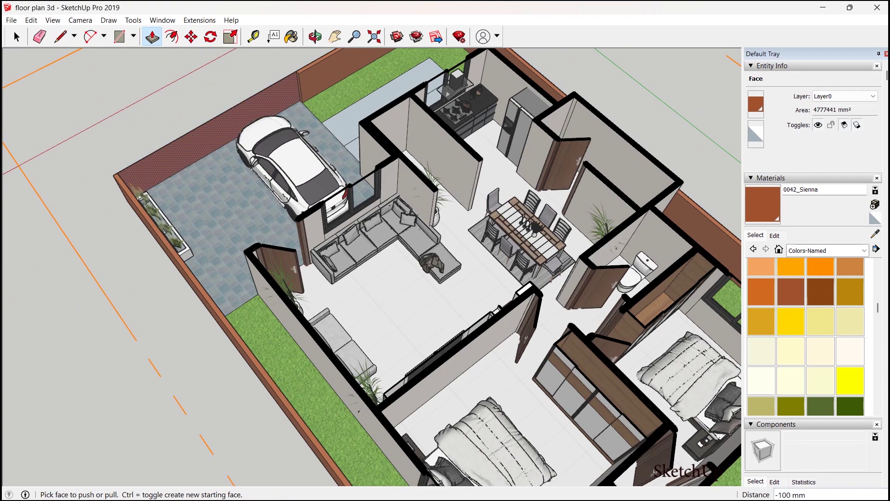
middle_click_drag(209, 195, 274, 190)
left_click(88, 153)
middle_click_drag(208, 223, 440, 163)
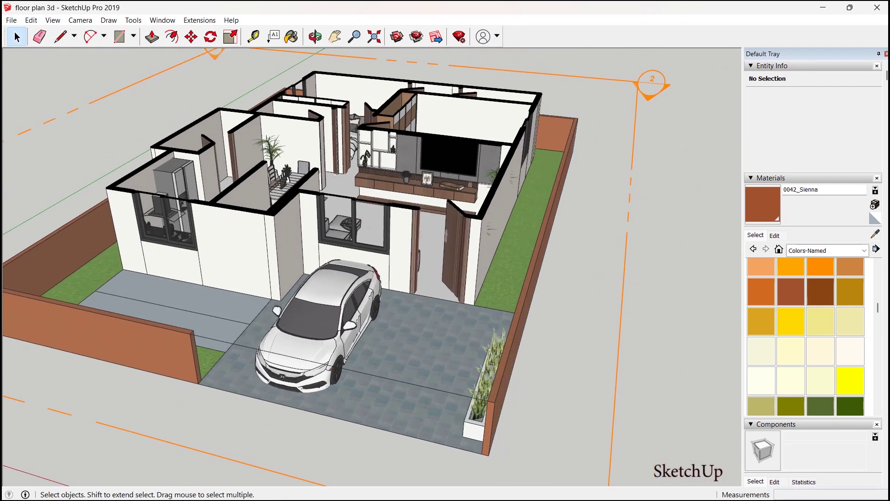
Step: Draw a long four-sided road face along the plot's front, extending well past both sides of the compound wall
scroll(440, 162, "down", 3)
left_click(60, 37)
scroll(328, 274, "down", 3)
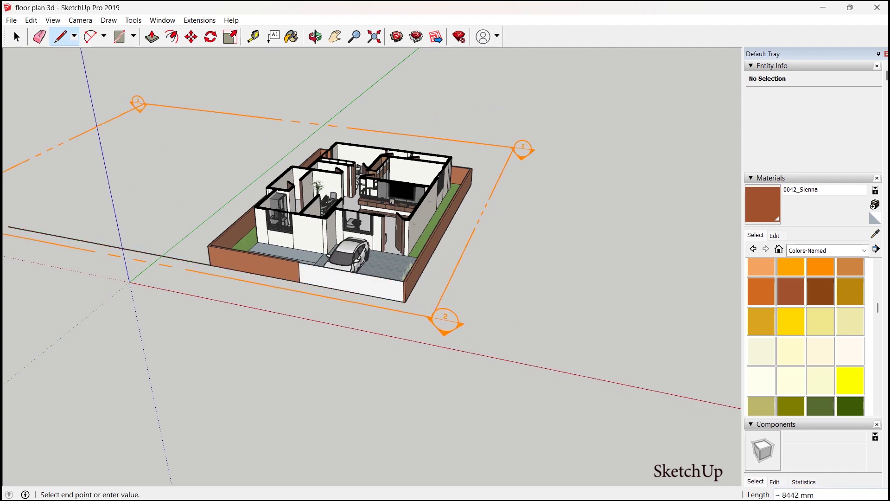
left_click(663, 351)
key("space")
middle_click_drag(370, 264, 426, 274)
scroll(427, 273, "down", 2)
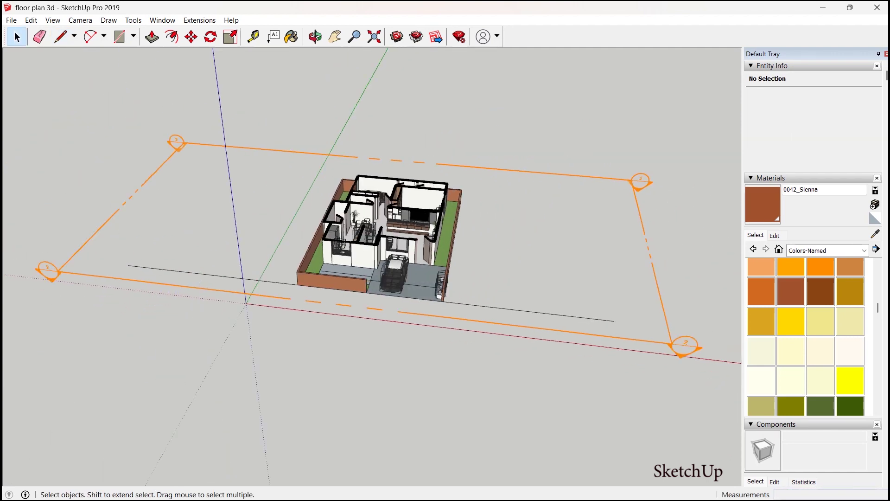
left_click(71, 332)
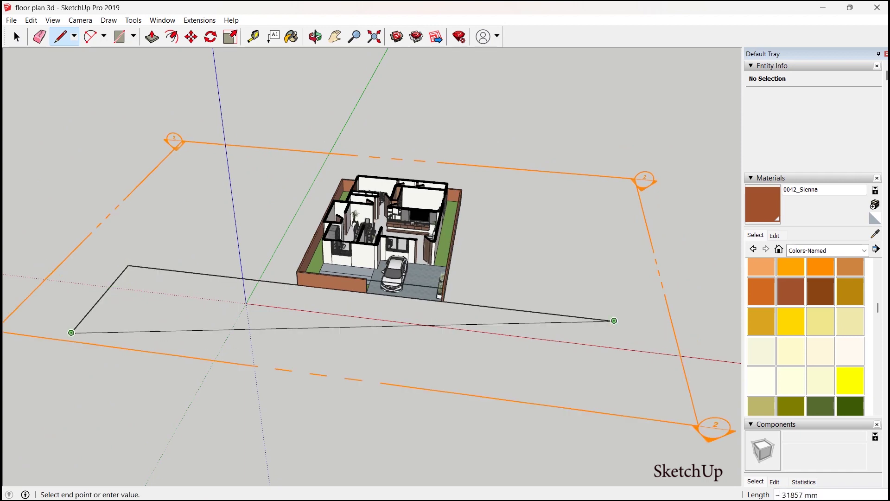
left_click(626, 407)
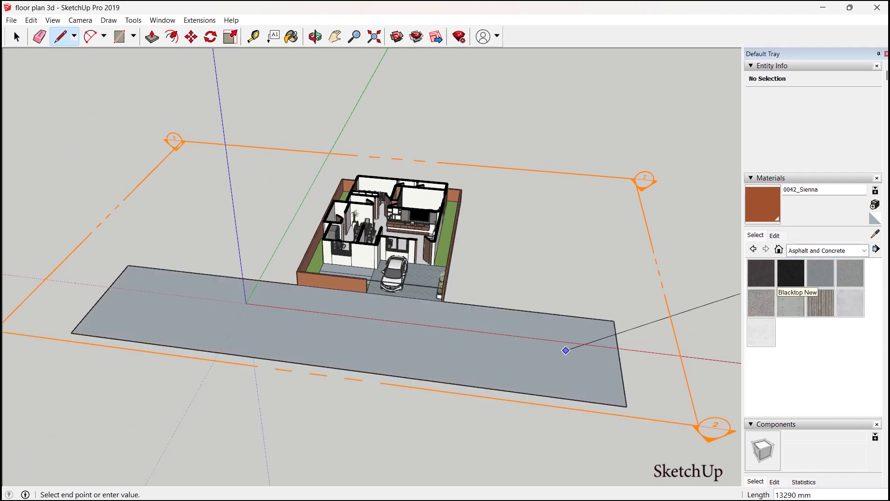
Step: Paint the road face with Blacktop New from the asphalt and concrete materials
left_click(788, 278)
left_click(579, 353)
middle_click_drag(464, 353, 362, 343)
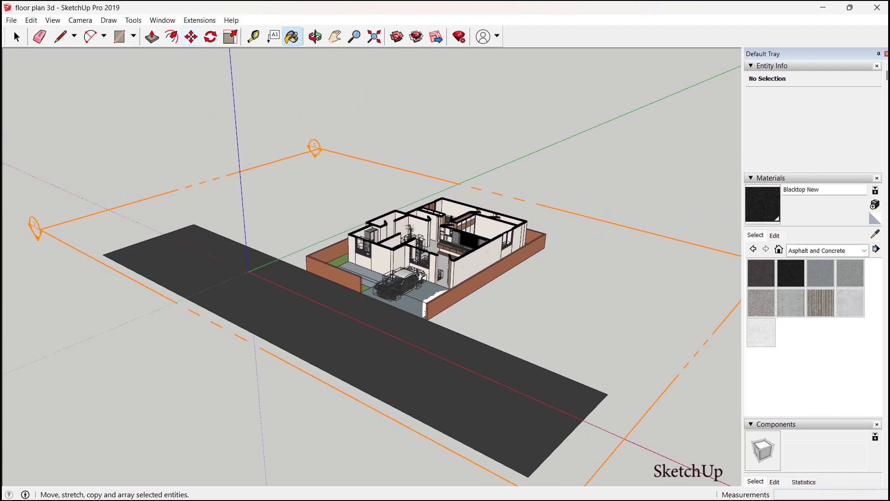
key("r")
scroll(371, 267, "down", 5)
middle_click_drag(371, 278, 371, 232)
key("space")
Step: Place the imported coffee table set in the living room beside the L-shaped sofa and explode it into separate parts
scroll(371, 266, "up", 10)
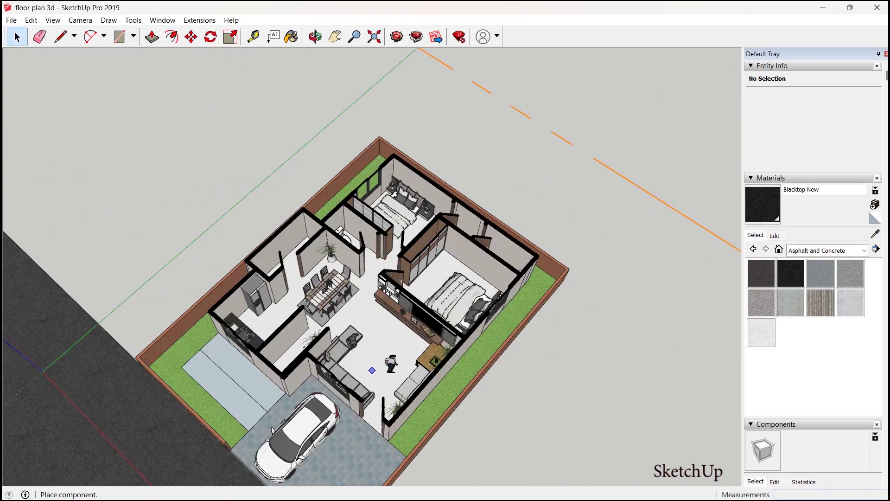
key("m")
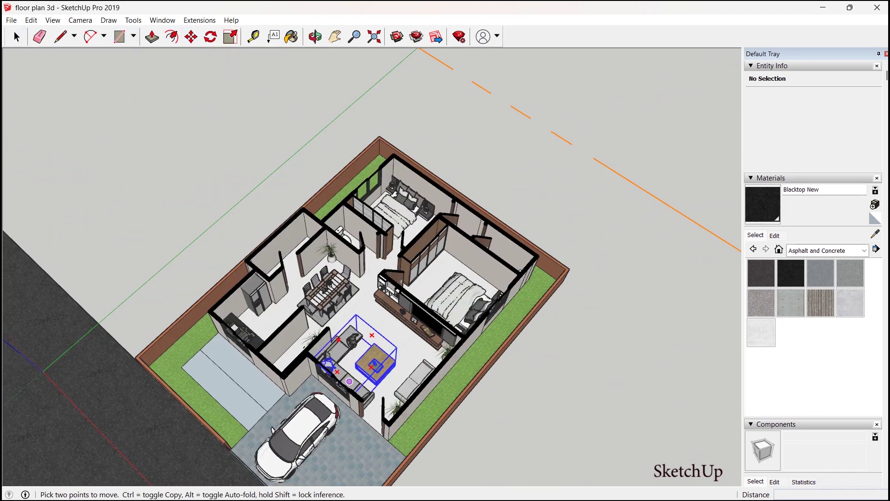
scroll(319, 370, "up", 3)
right_click(324, 368)
key("Escape")
scroll(324, 366, "up", 3)
right_click(330, 361)
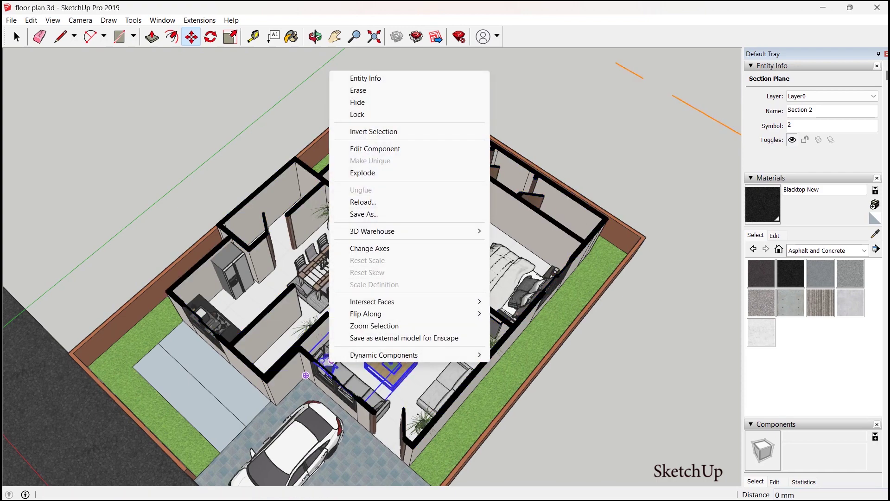
key("Escape")
Step: Select the parts of the coffee table set and move them together about 576 mm along the green axis towards the TV unit
key("space")
scroll(371, 301, "up", 3)
scroll(371, 302, "up", 3)
key("m")
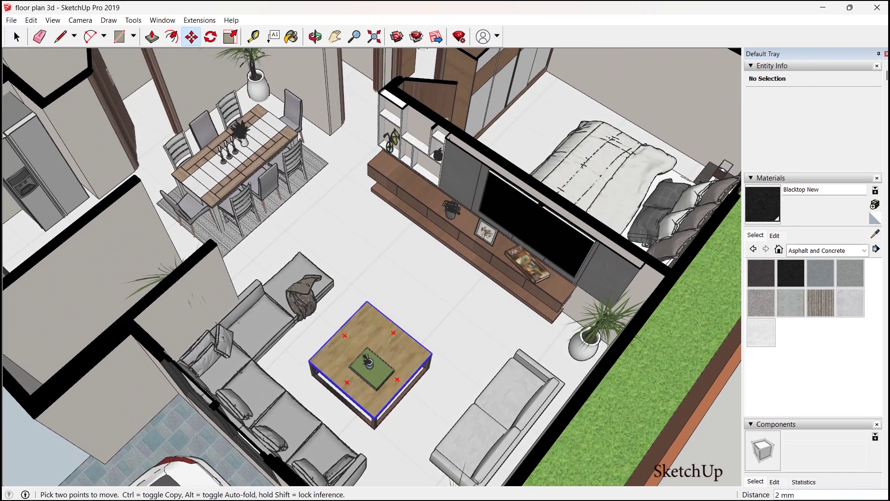
key("space")
left_click(357, 334)
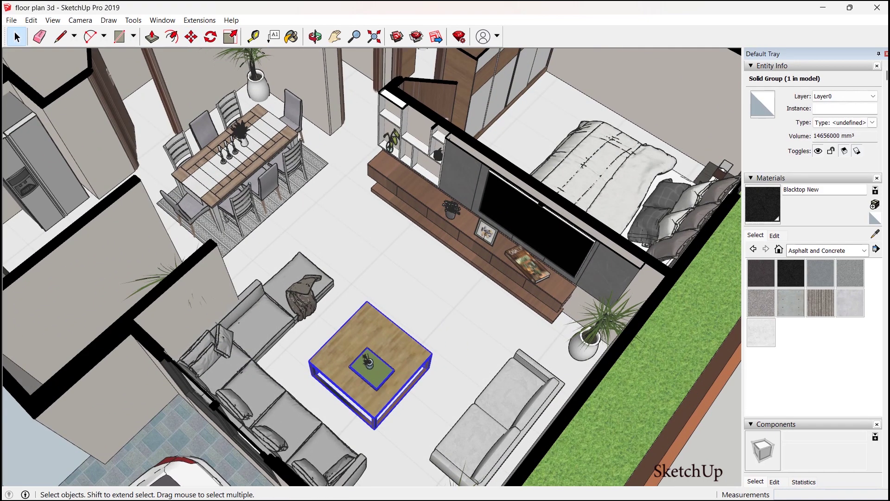
key("m")
left_click(366, 361)
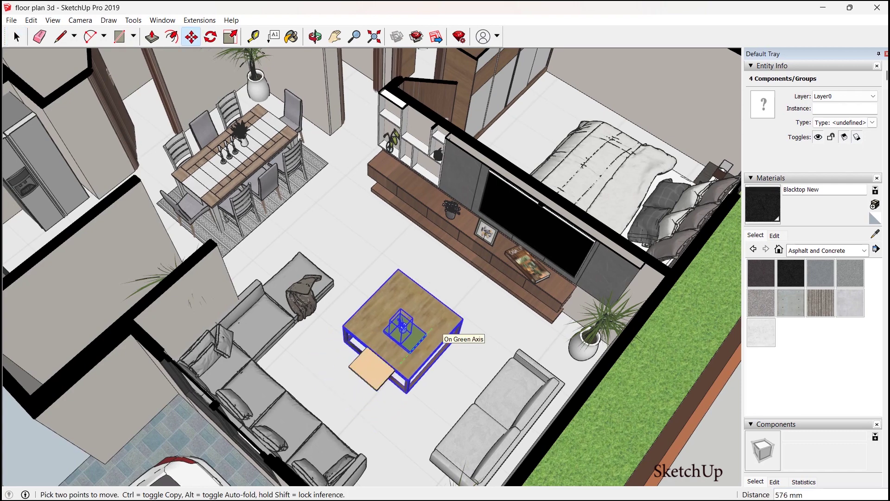
key("space")
middle_click_drag(371, 278, 445, 269)
key("s")
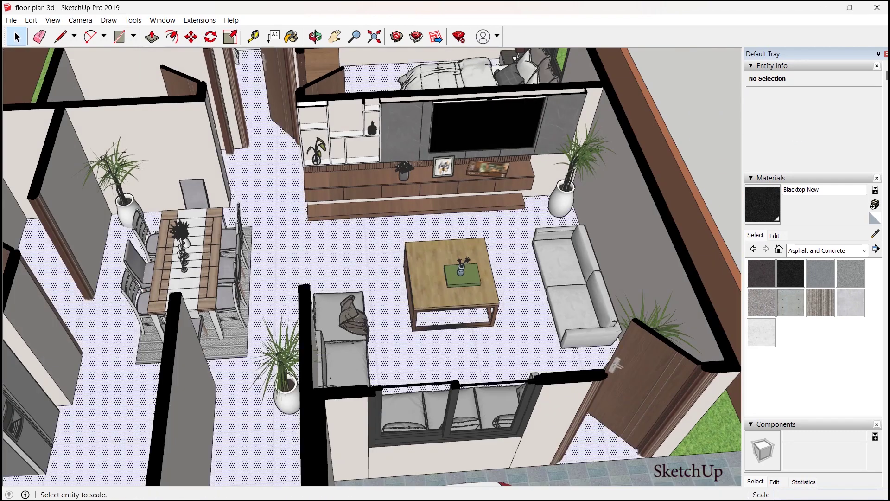
left_click(448, 274)
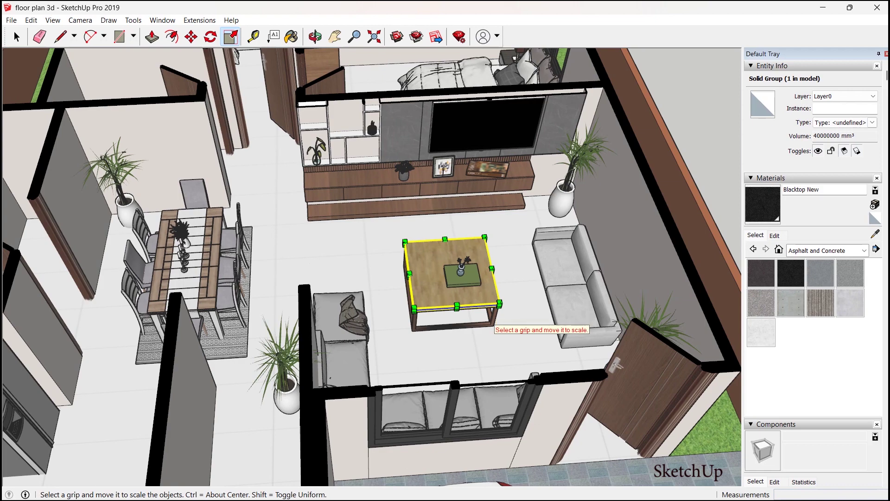
key("space")
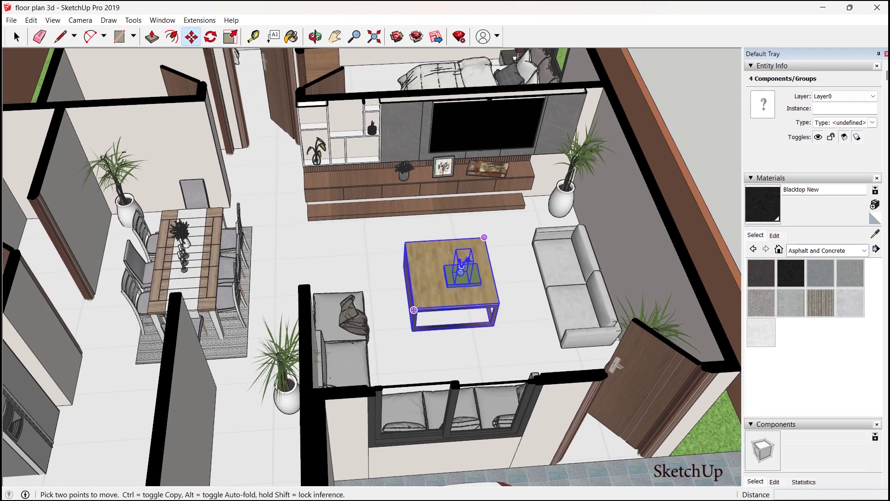
middle_click_drag(445, 278, 417, 278)
key("space")
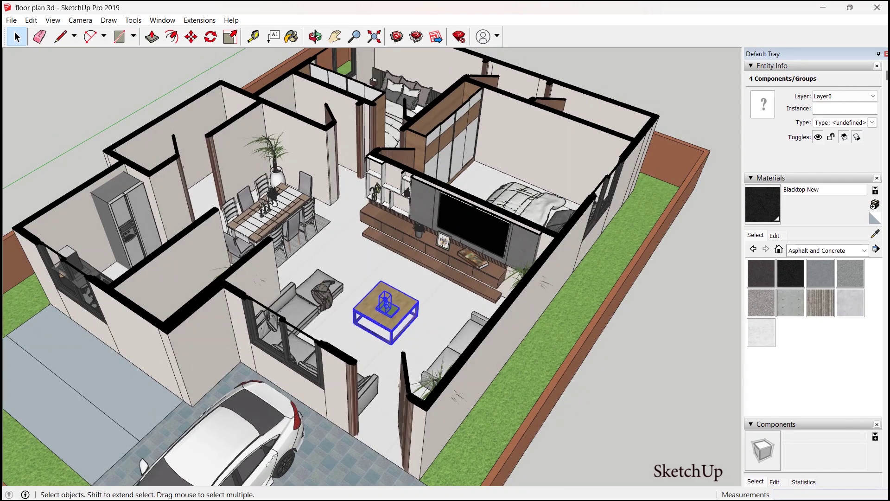
middle_click_drag(445, 278, 417, 278)
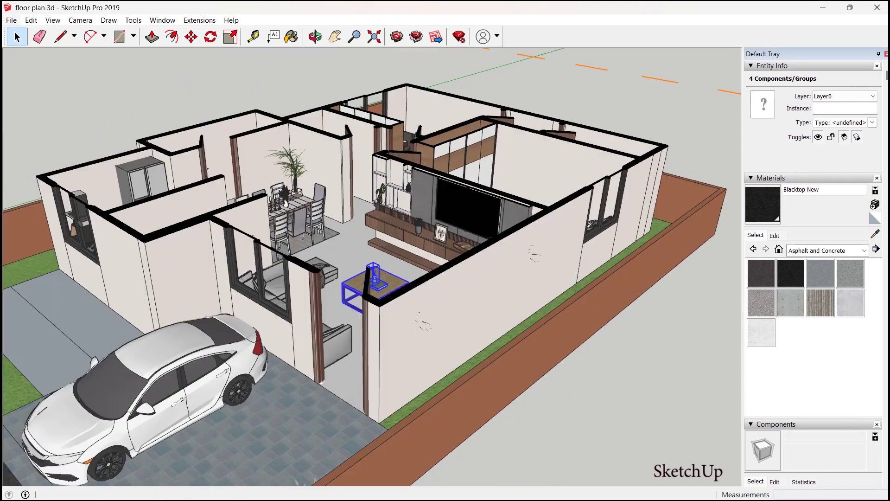
Step: Save the model as floor plan 3d in the sketchup iles folder
left_click(11, 20)
left_click(28, 88)
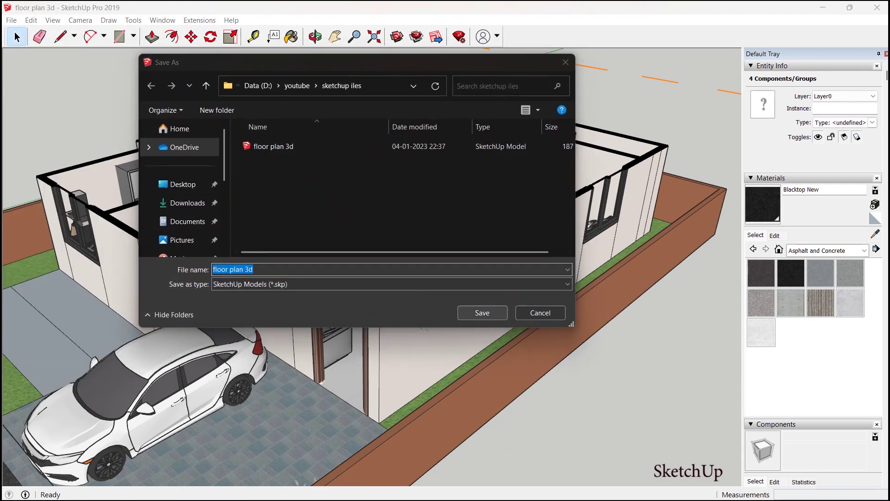
key("Return")
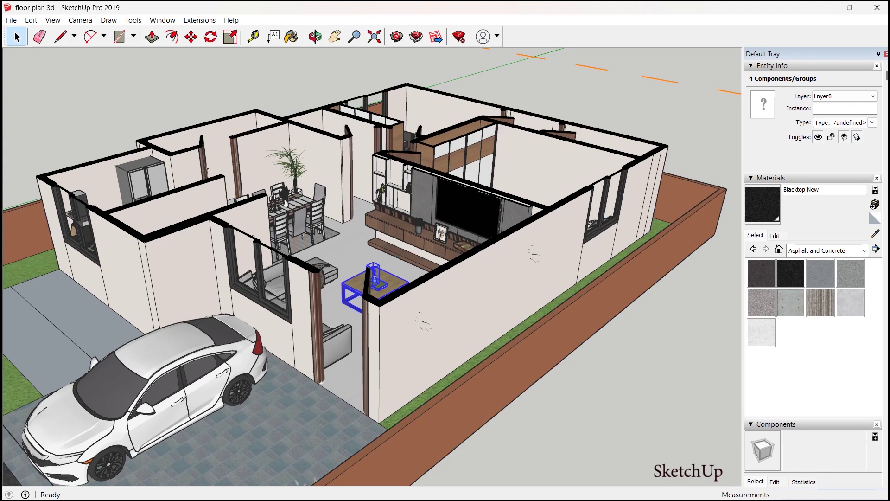
Step: Sample the pvc-door-china material from the front door
key("b")
scroll(329, 278, "up", 5)
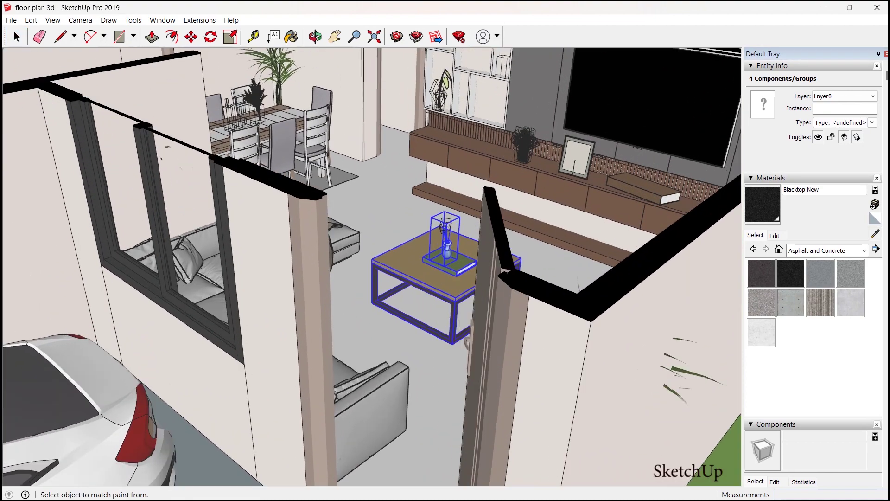
scroll(454, 297, "down", 8)
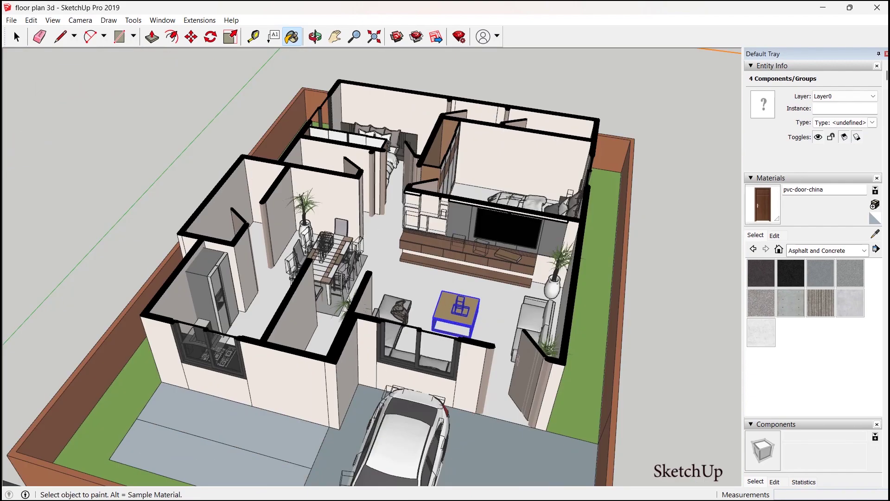
scroll(454, 297, "down", 3)
Step: Align the view with the horizontal section plane and look over the house, road and plane's full extent
key("m")
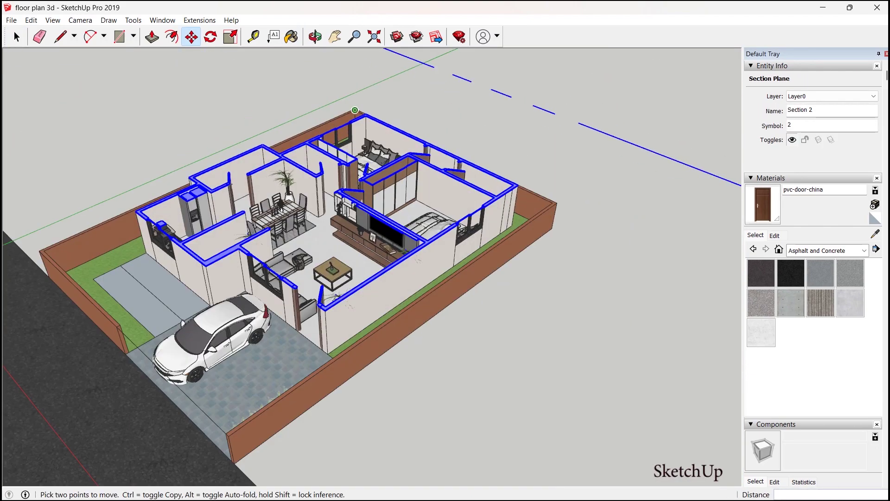
scroll(355, 110, "up", 2)
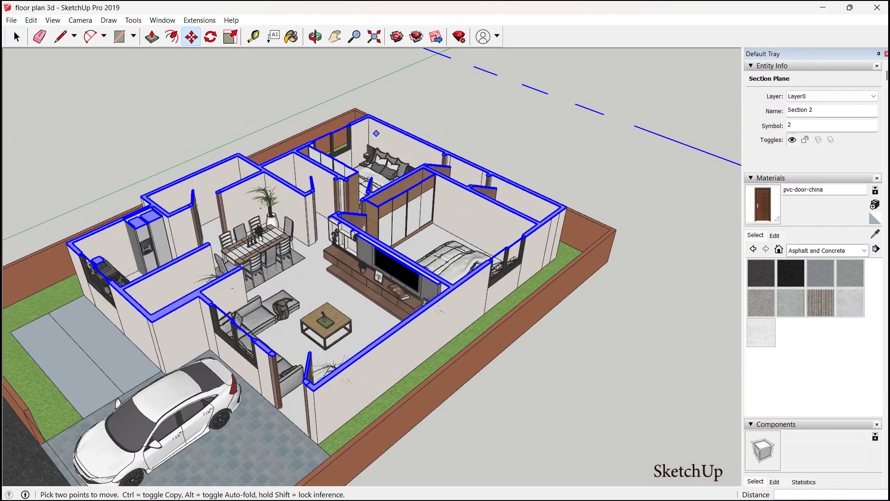
right_click(539, 90)
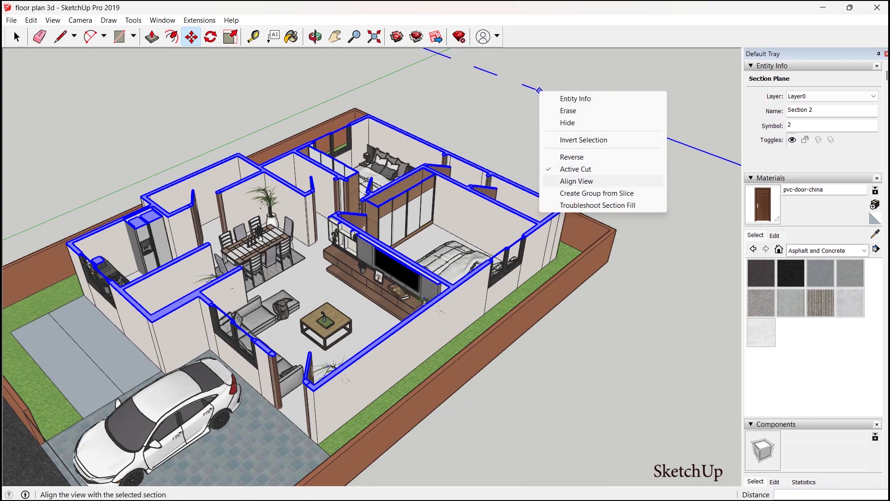
left_click(576, 181)
scroll(465, 242, "down", 4)
middle_click_drag(419, 276, 306, 214)
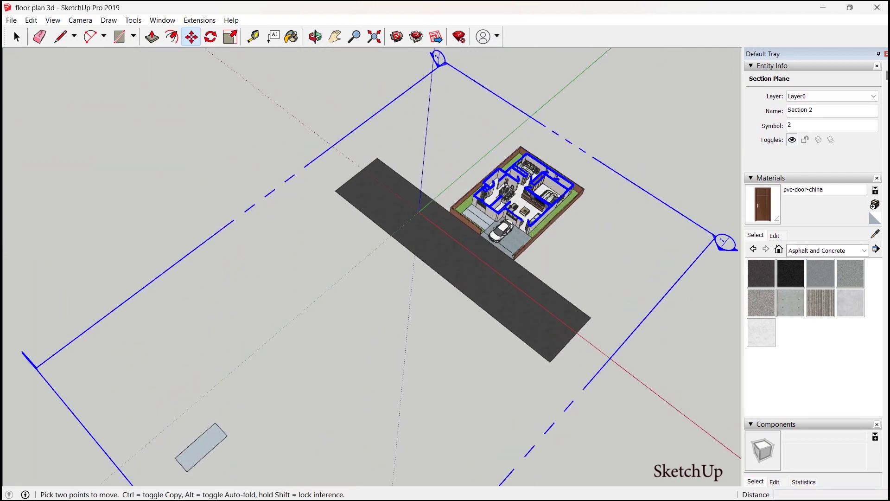
scroll(568, 194, "up", 2)
scroll(577, 210, "up", 4)
middle_click_drag(589, 251, 468, 180)
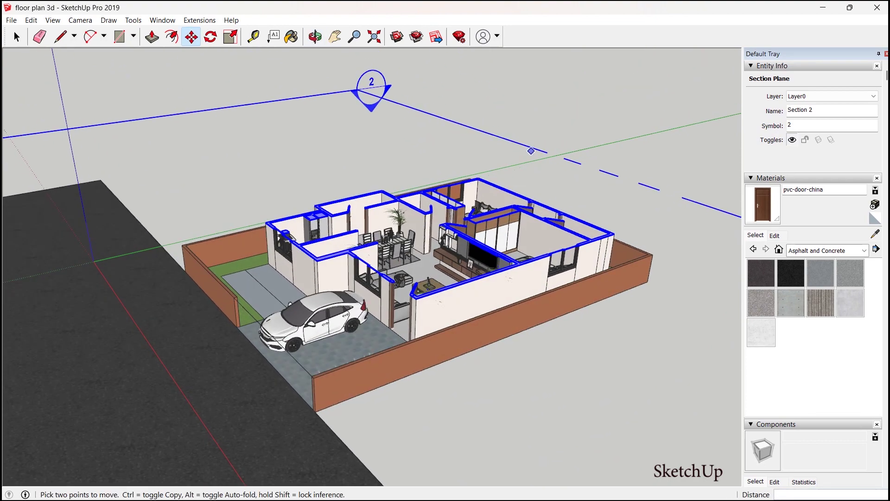
Step: Erase the horizontal section plane that cuts through the house
right_click(530, 149)
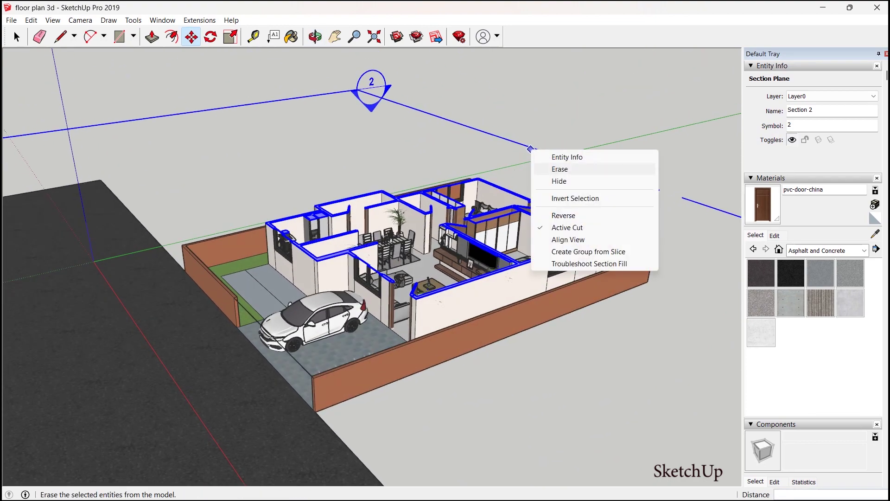
left_click(567, 170)
middle_click_drag(556, 186, 540, 236)
scroll(540, 237, "up", 2)
middle_click_drag(469, 189, 443, 206)
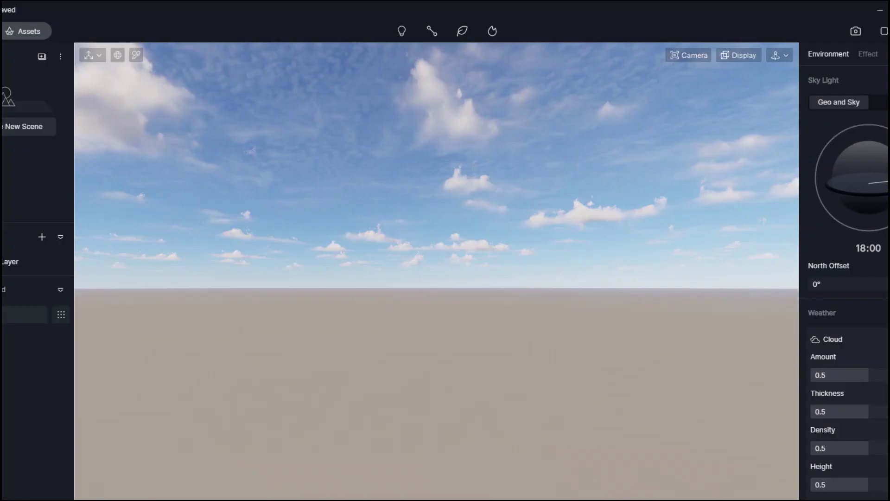
Step: Switch to D5 Render and import floor plan 3d.skp into the empty scene
left_click(40, 31)
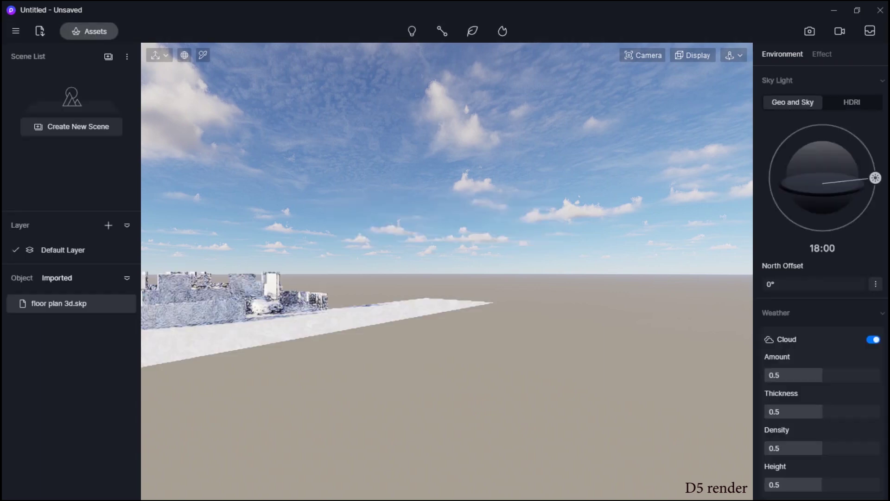
left_click(574, 362)
middle_click_drag(575, 361, 439, 400)
Step: Set the viewport navigation to Fly and fly up to an elevated side view of the whole house
left_click(734, 55)
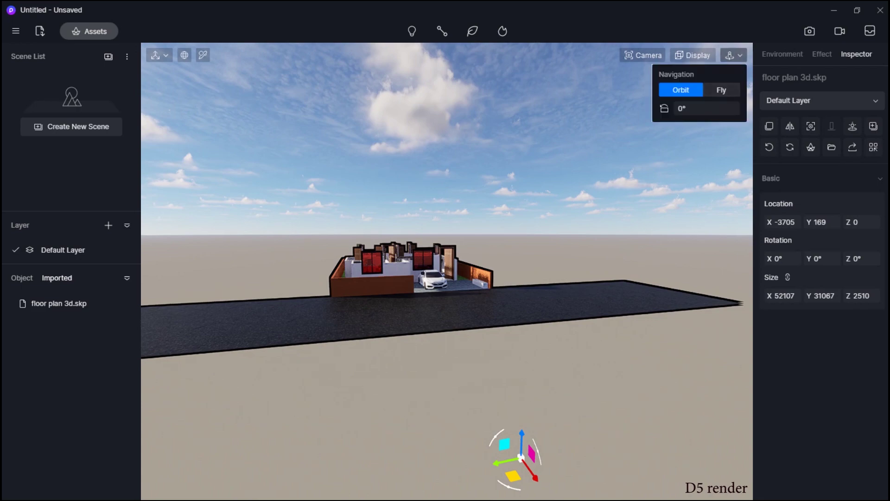
left_click(721, 89)
left_click(598, 185)
right_click_drag(598, 185, 392, 264)
key("w")
key("e")
key("d")
key("w")
key("w")
key("q")
key("e")
key("w")
key("d")
key("w")
key("d")
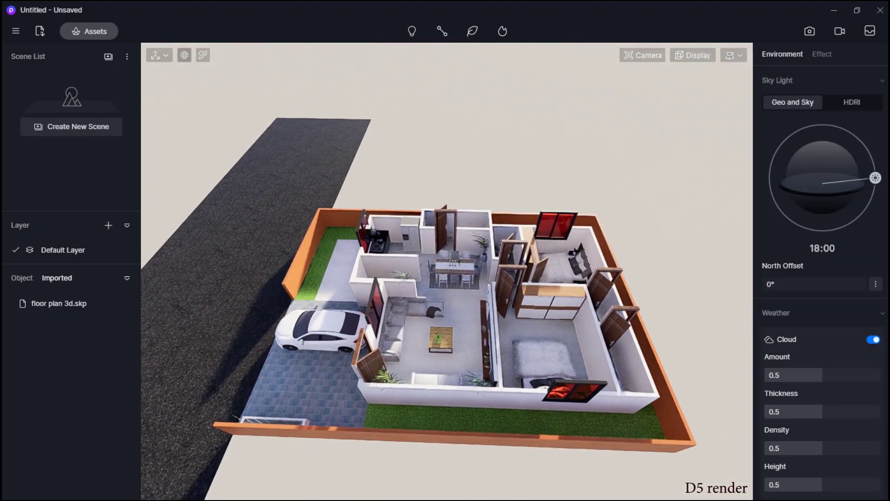
Step: Switch the camera to the Top view and set the cloud amount to 0.32
mouse_move(734, 55)
mouse_move(642, 56)
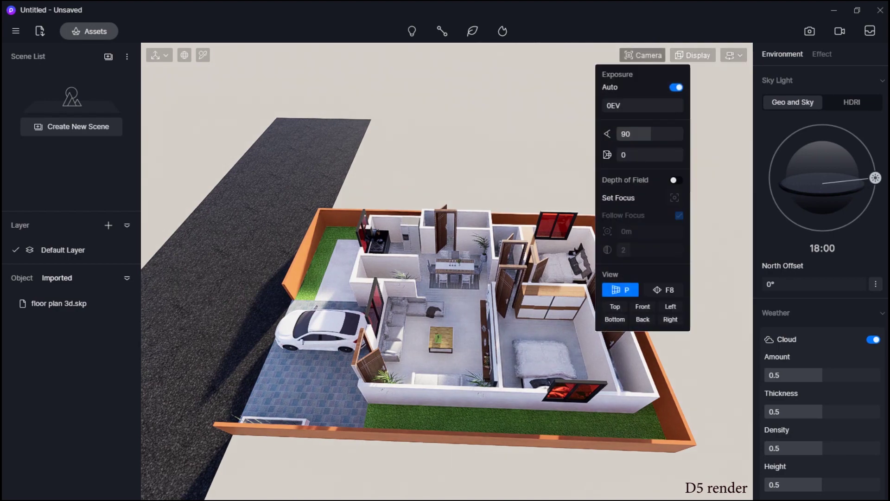
left_click(614, 306)
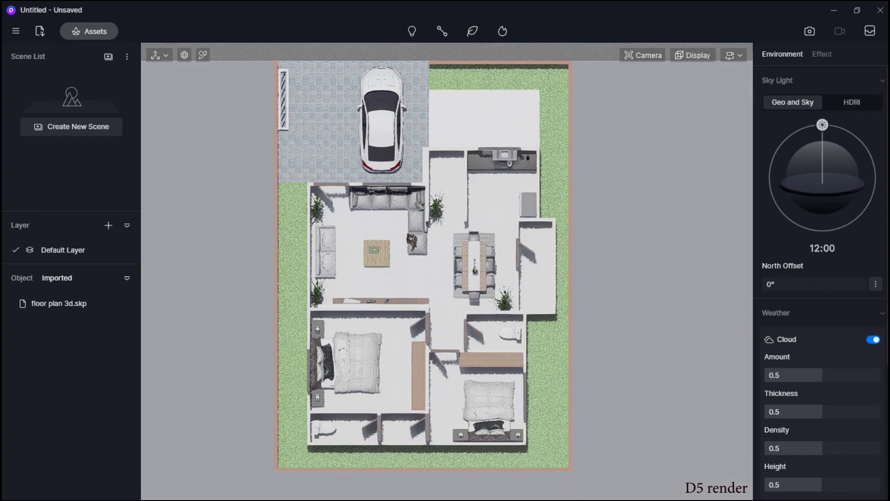
left_click_drag(822, 375, 802, 375)
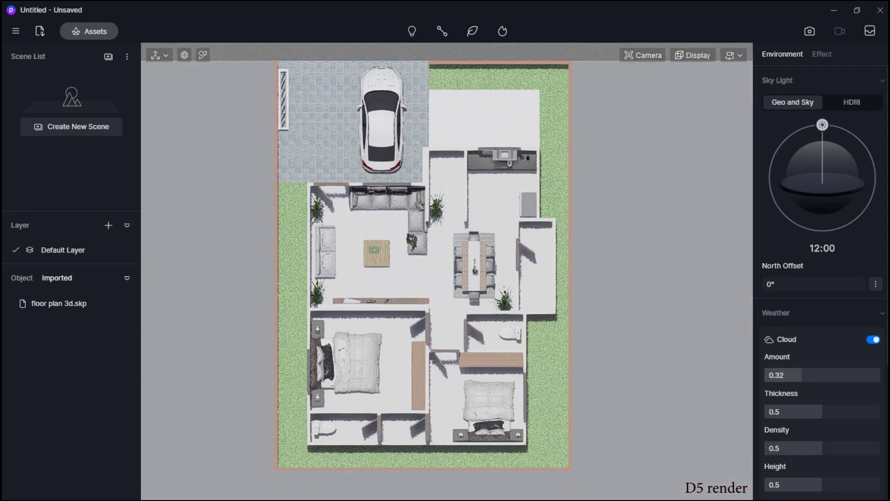
Step: Render the top view as a 1056 × 791 image and save it as 1.png, replacing the existing file
left_click(808, 31)
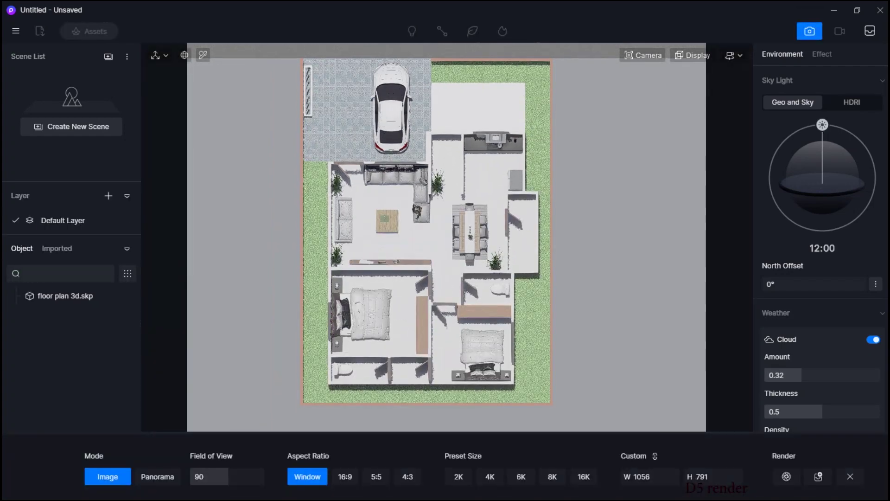
left_click(786, 477)
left_click(138, 107)
left_click(348, 260)
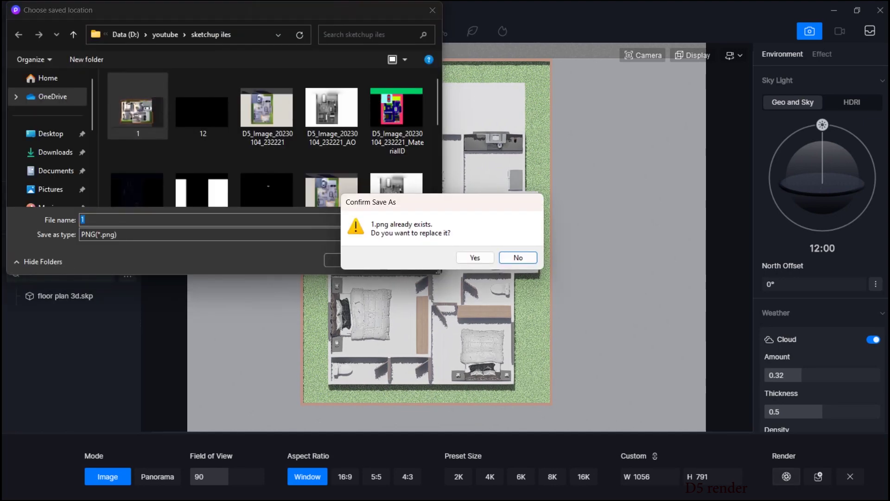
left_click(474, 257)
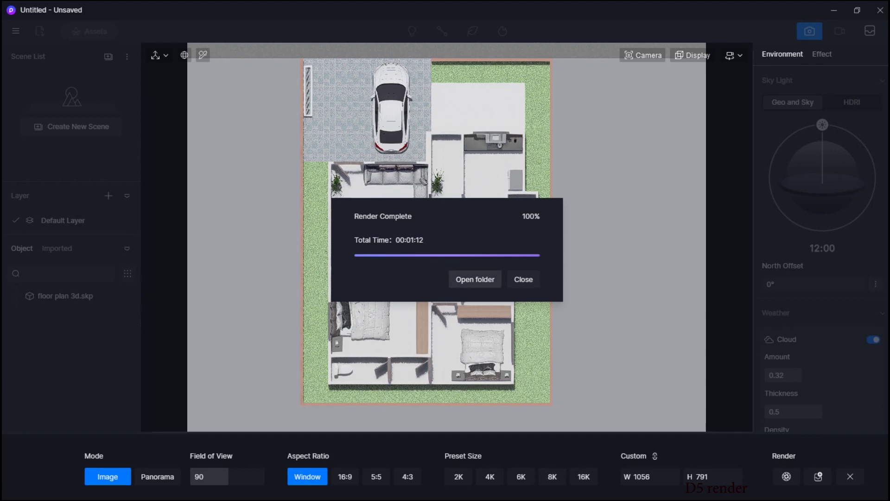
Step: Open the render's output folder, examine 1.png up close, and return to D5 Render
left_click(474, 279)
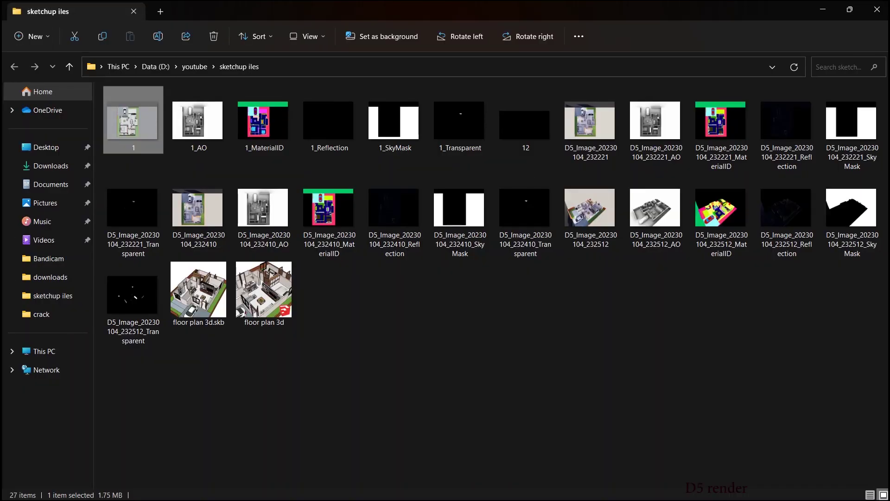
double_click(133, 120)
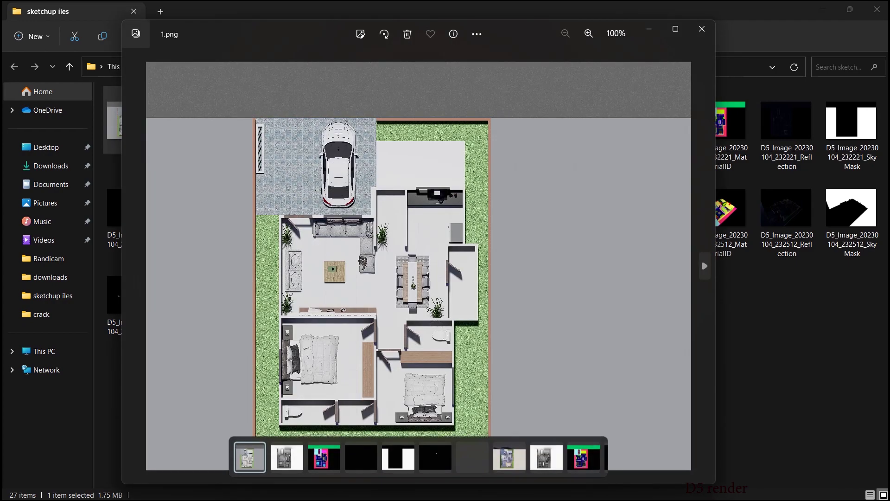
scroll(398, 299, "up", 5)
left_click(649, 28)
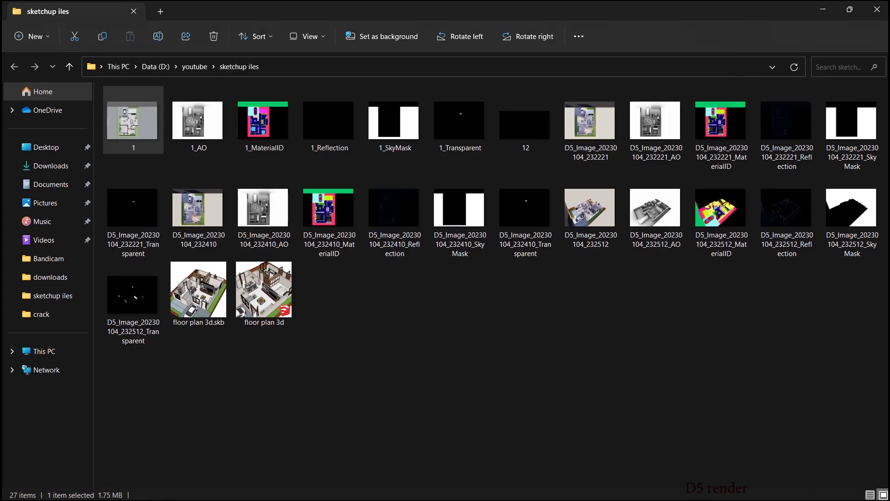
key("super")
left_click(324, 491)
left_click(524, 279)
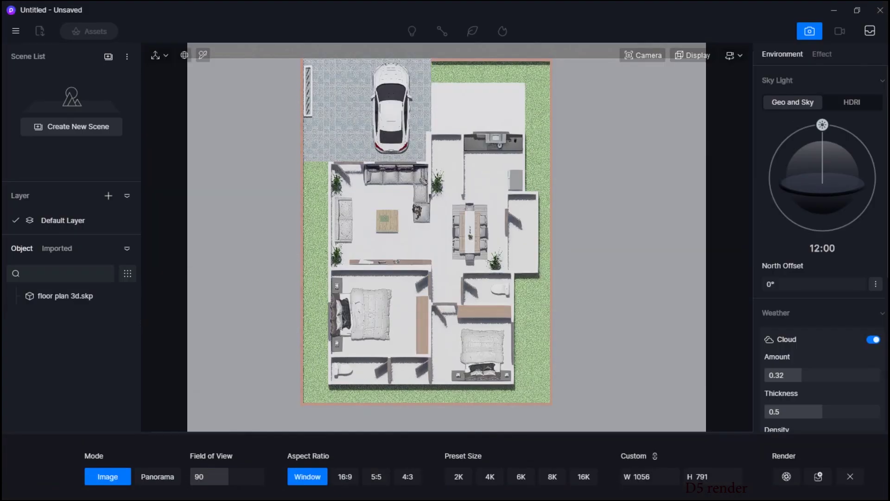
Step: Set the cloud amount to 0.97 and the cloud thickness to 0.7, and try the fog effect
scroll(822, 271, "down", 2)
left_click_drag(802, 271, 876, 270)
left_click_drag(822, 308, 845, 307)
scroll(846, 307, "down", 3)
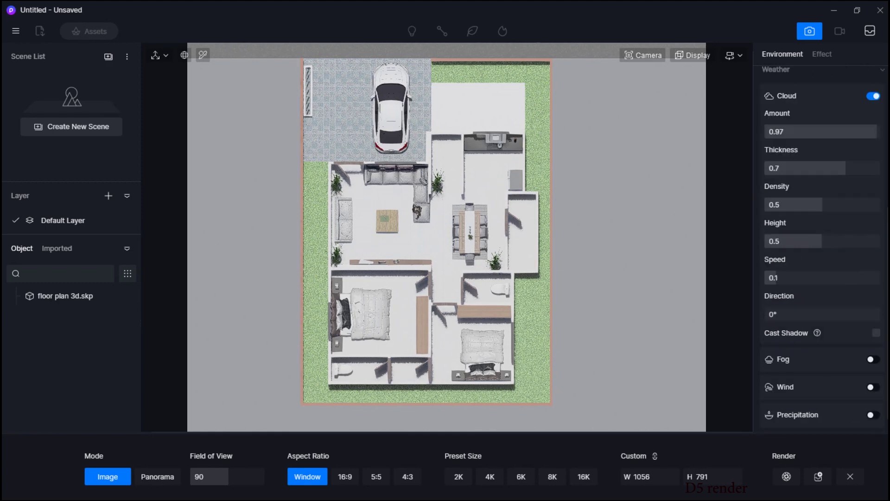
left_click(873, 359)
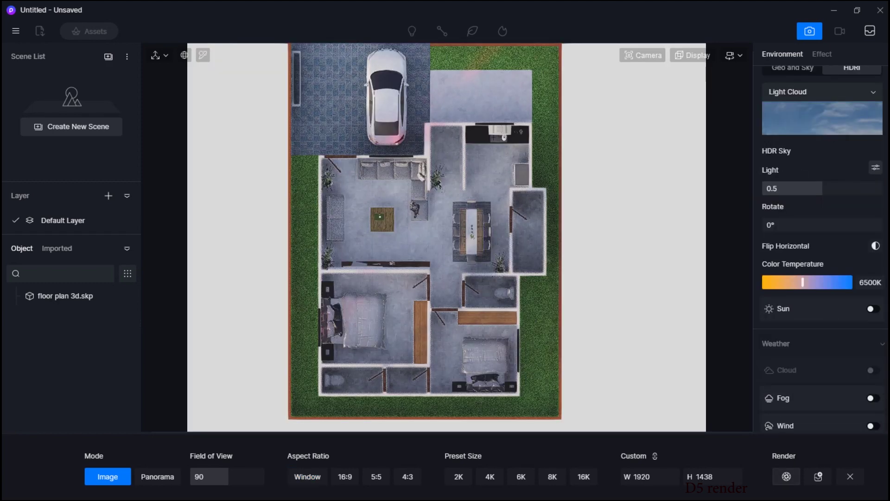
Step: Render the top view under the Light Cloud HDRI sky as a 1920 × 1438 image
left_click(786, 476)
key("Return")
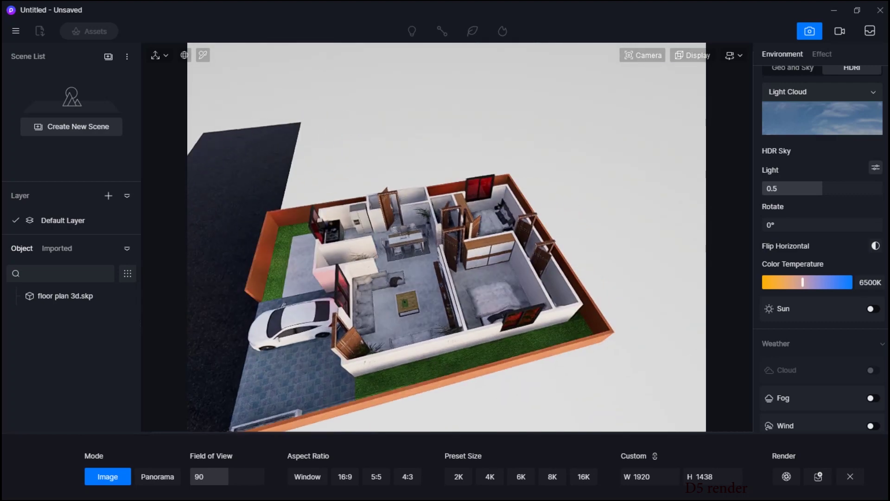
Step: Change the red window glass to the Transparent material template with a near-white base colour of H 0, S 0, V 96
middle_click_drag(417, 260, 491, 217)
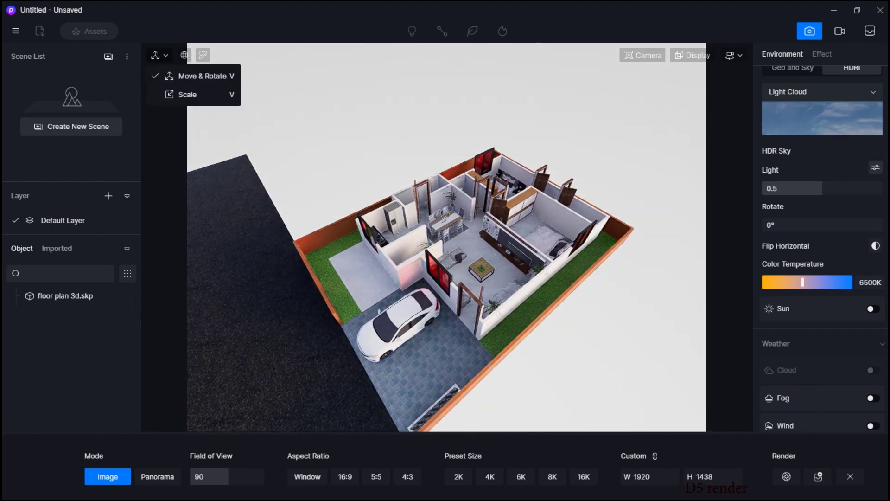
left_click(426, 278)
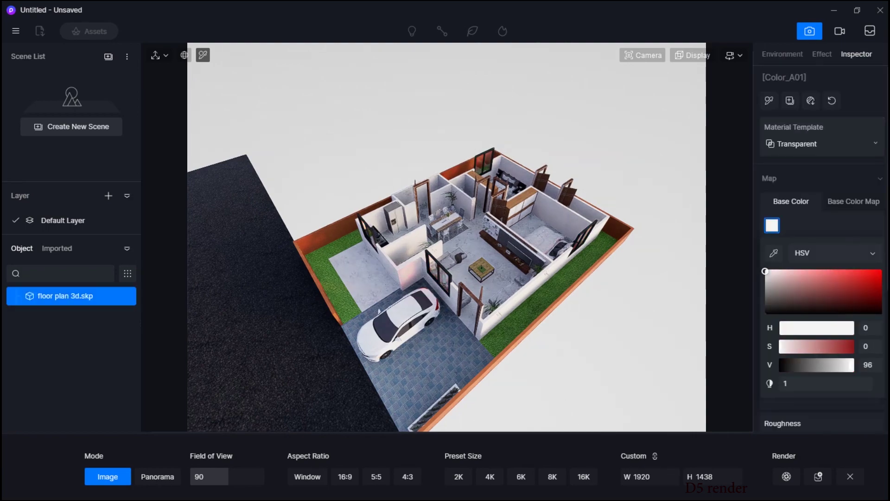
key("Escape")
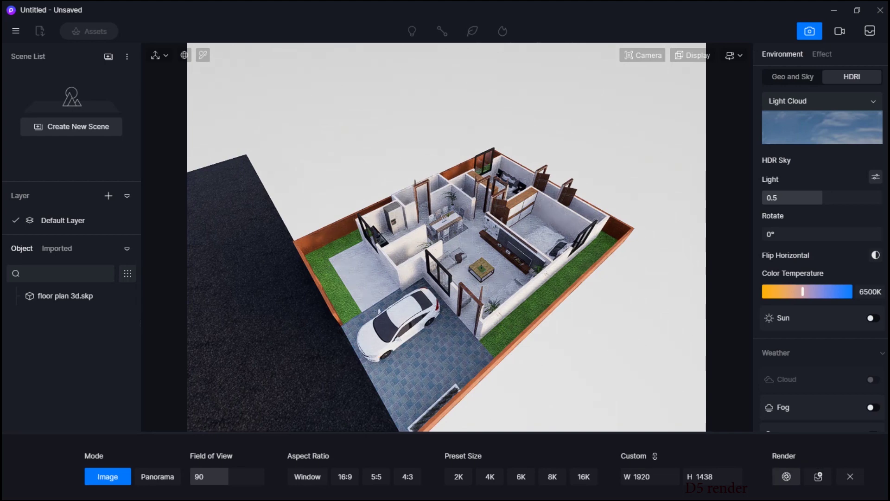
Step: Render the elevated corner view of the house as a 1920 × 1438 image
left_click(818, 477)
key("Return")
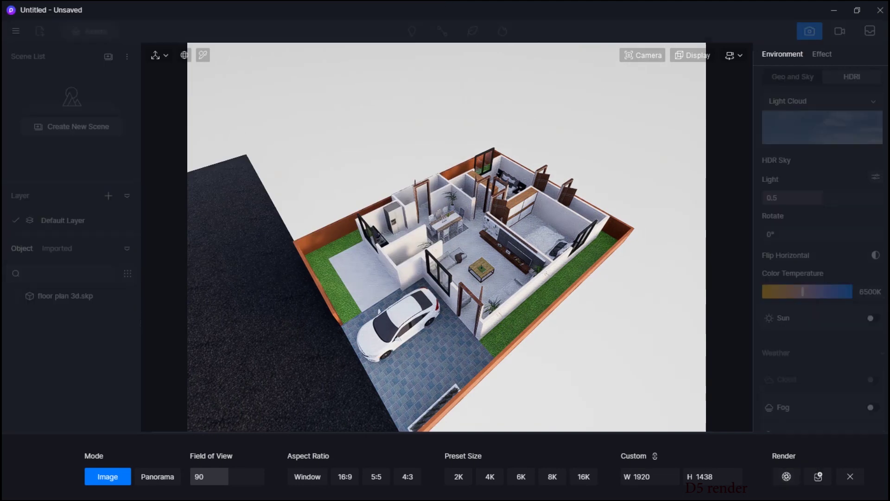